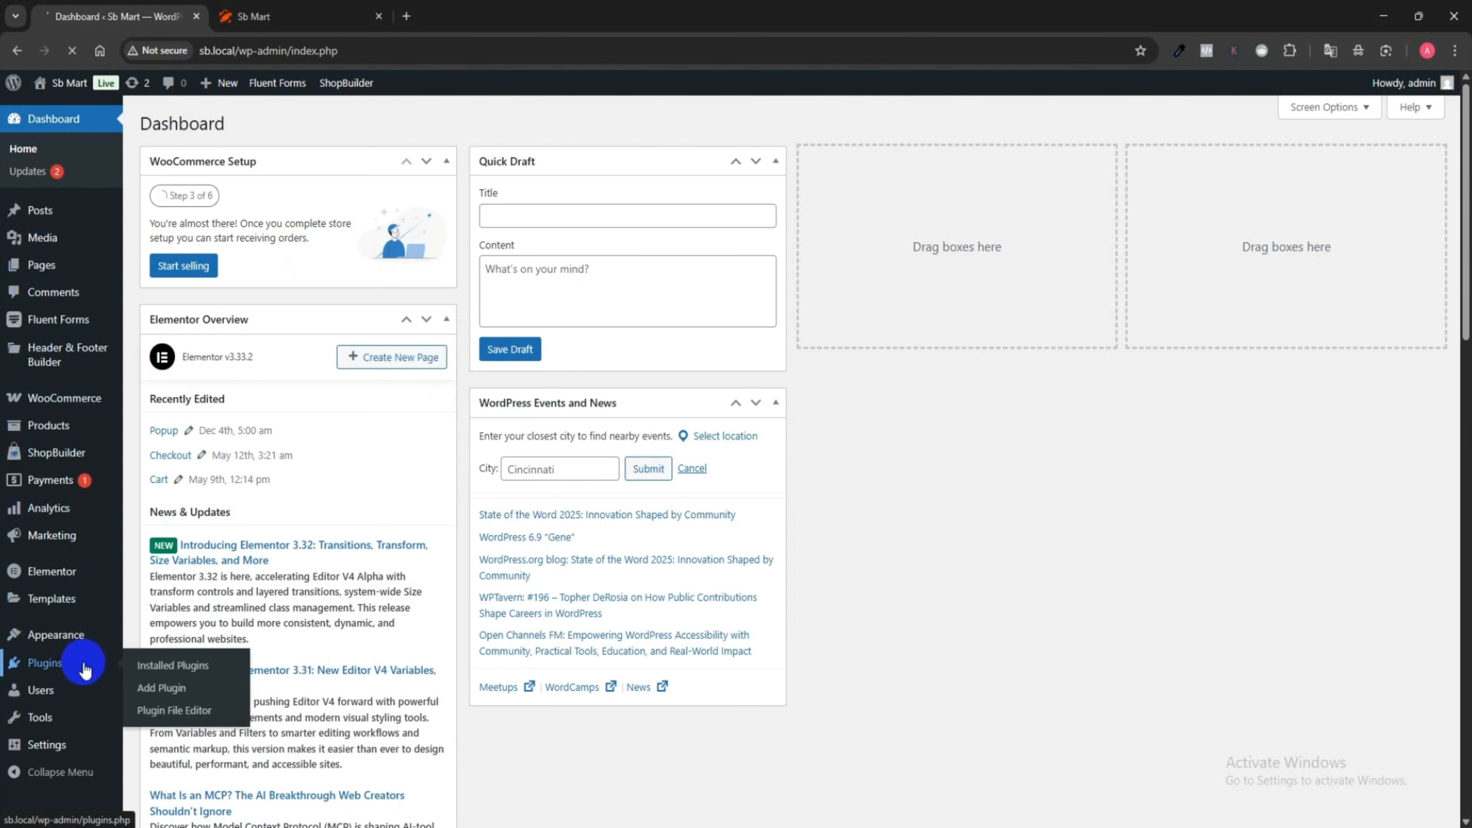
- Check the installed plugins list for the ShopBuilder and ShopBuilder Pro plugins
scroll(277, 583, "down", 2)
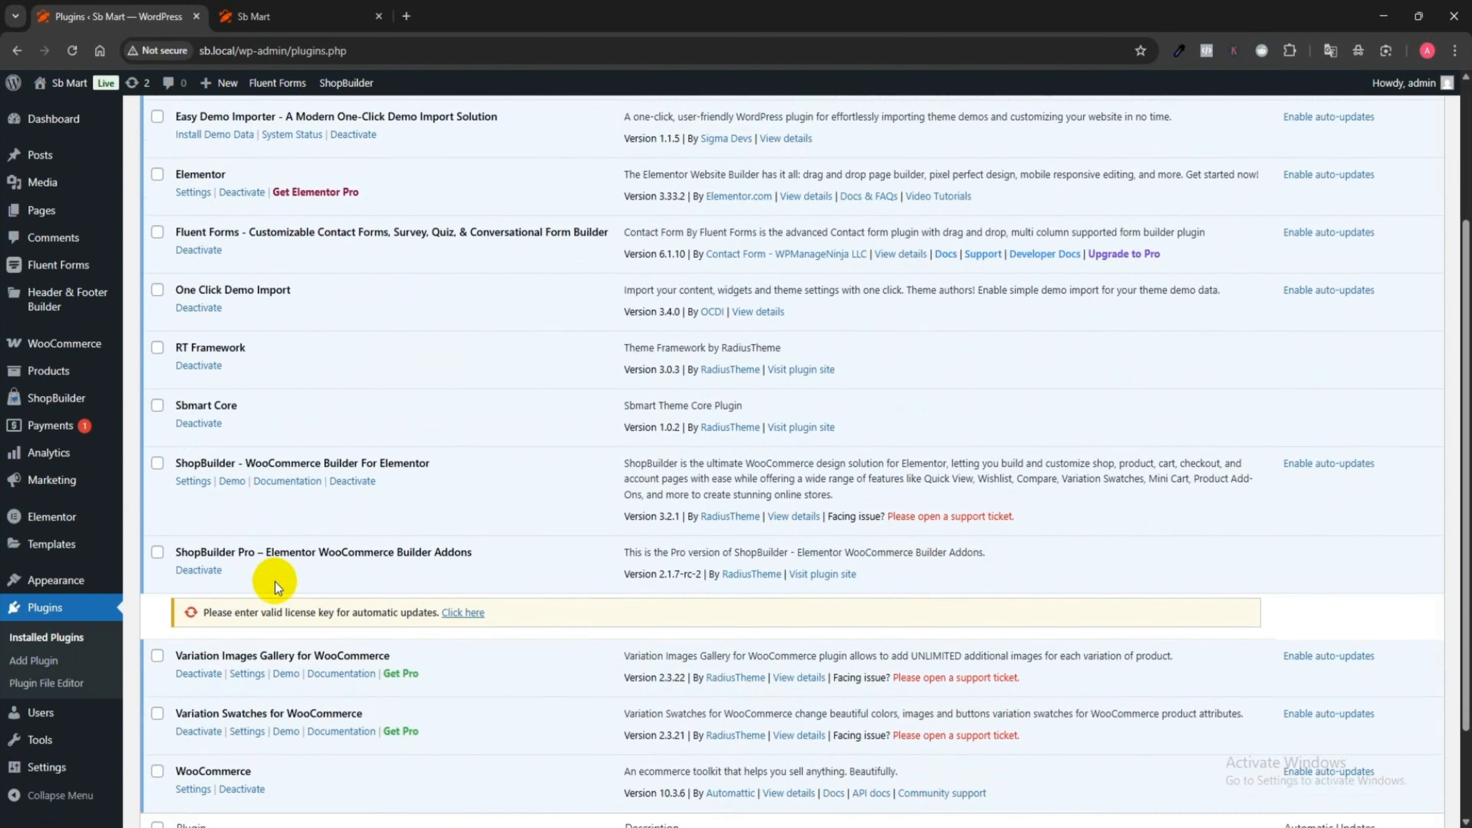
scroll(277, 582, "down", 2)
left_click_drag(176, 343, 236, 352)
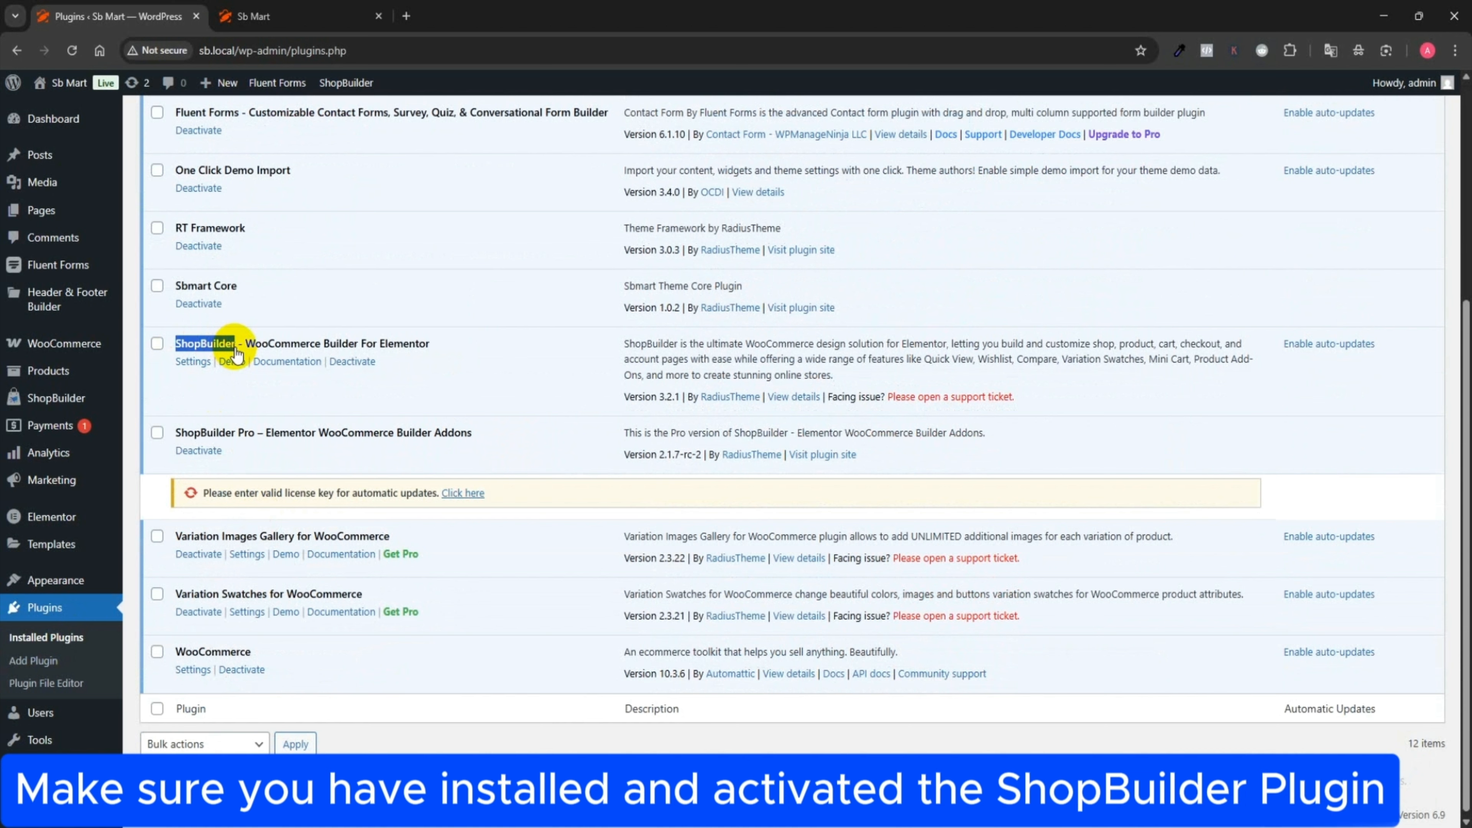
left_click_drag(173, 432, 261, 436)
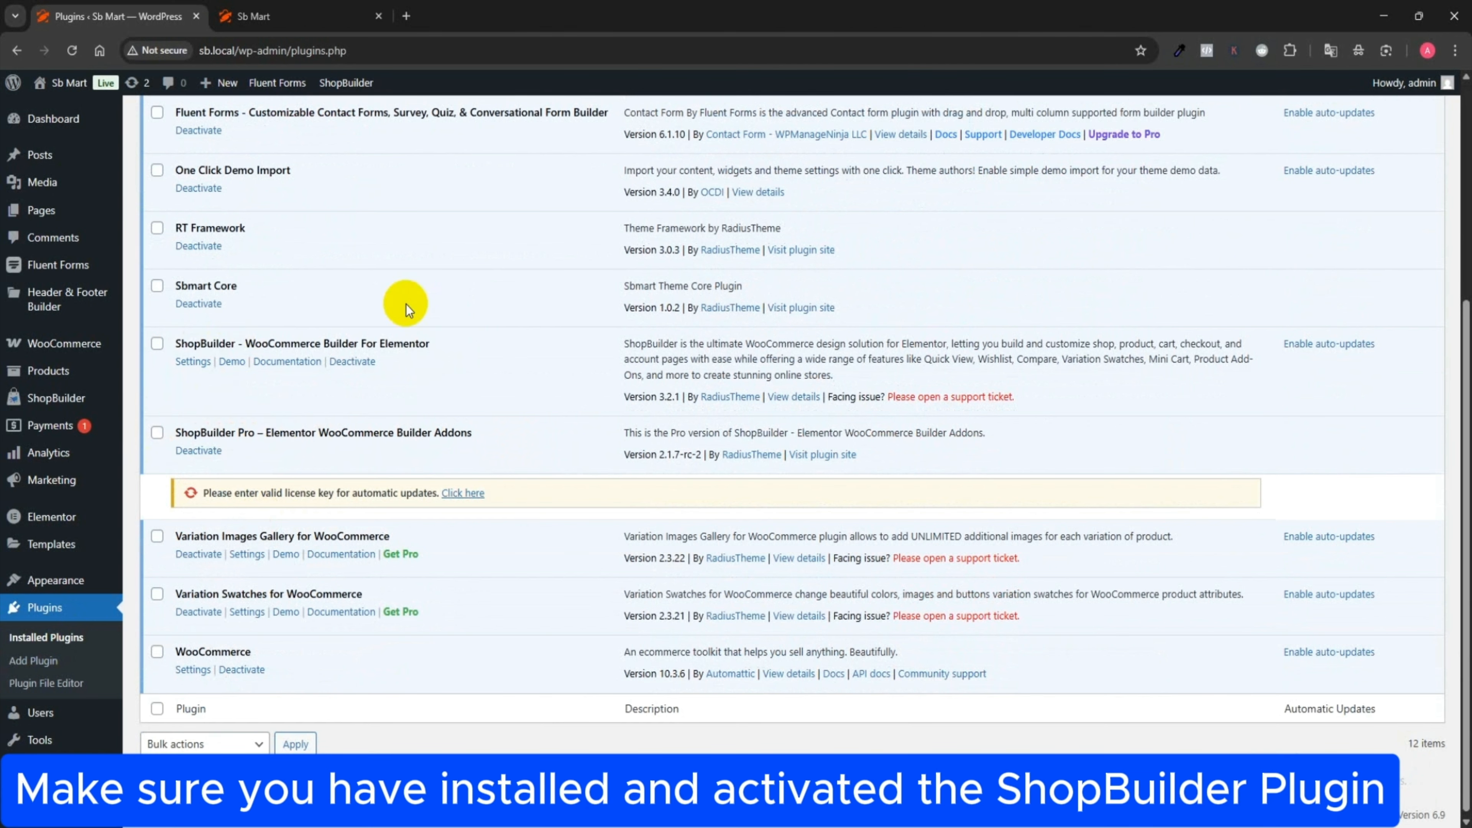
- Enable the Popup Builder module in the ShopBuilder settings, save the change and close its settings dialog
mouse_move(26, 398)
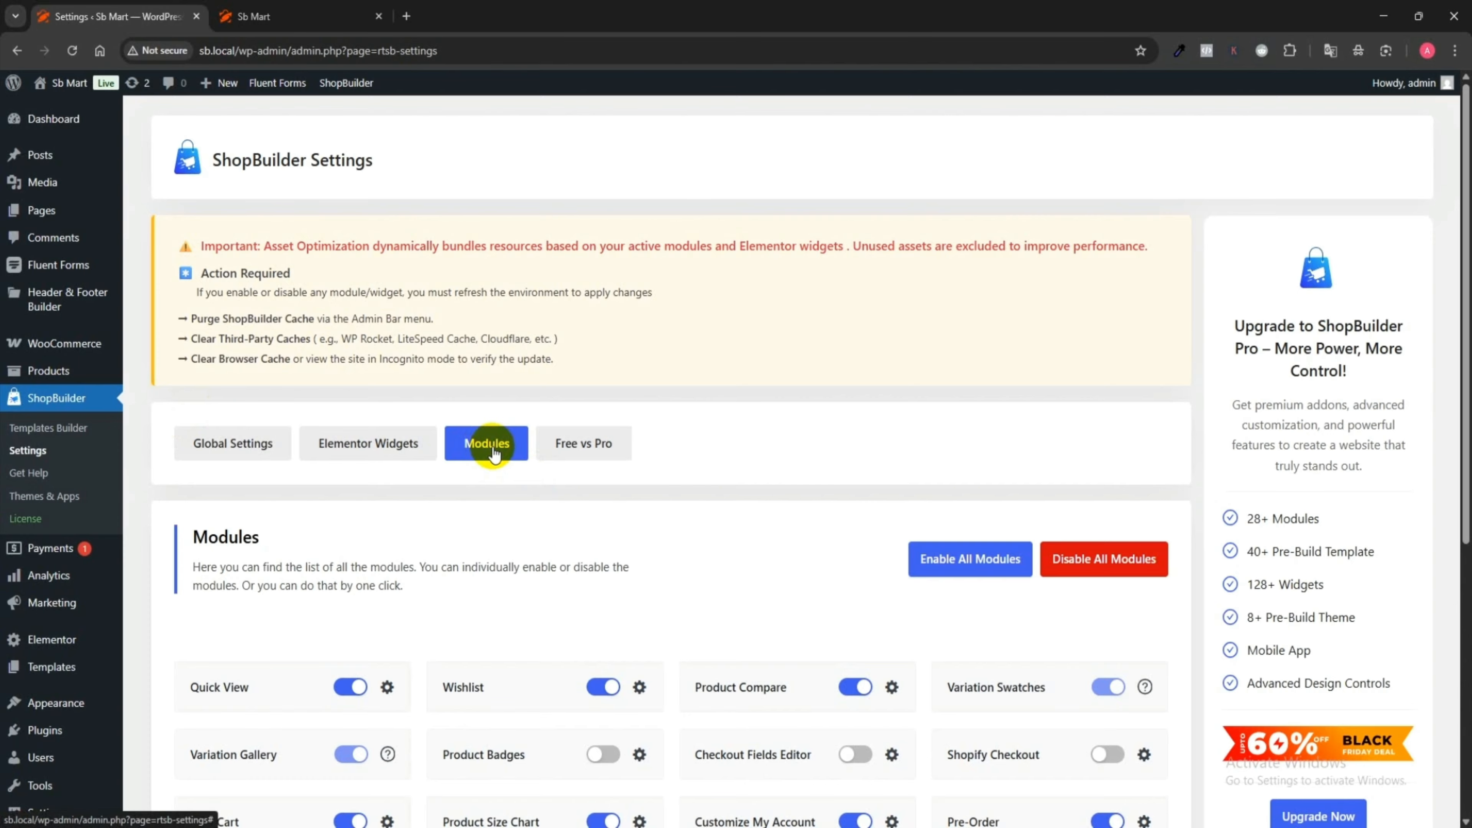
scroll(492, 454, "down", 6)
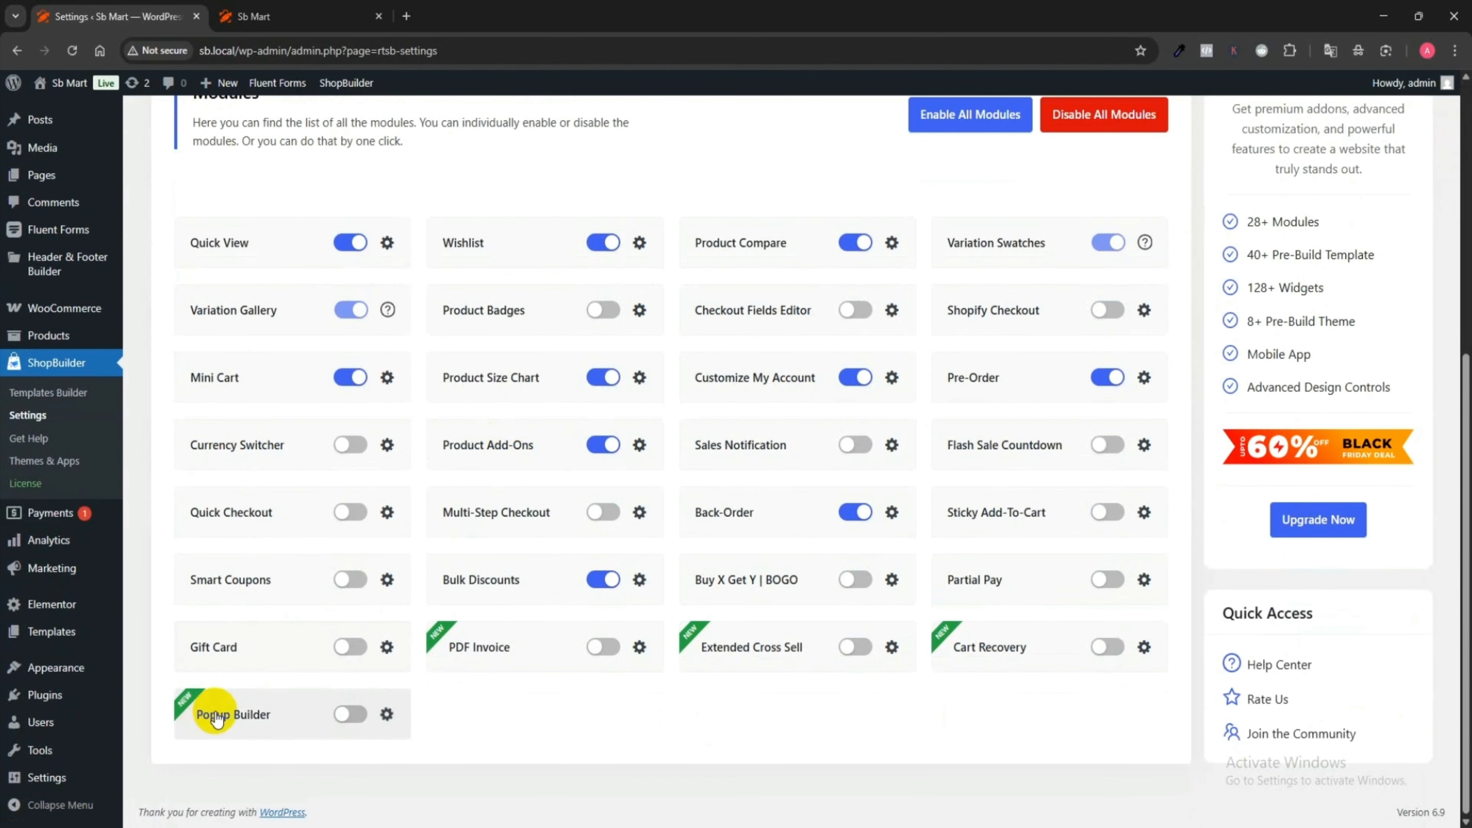
left_click(347, 714)
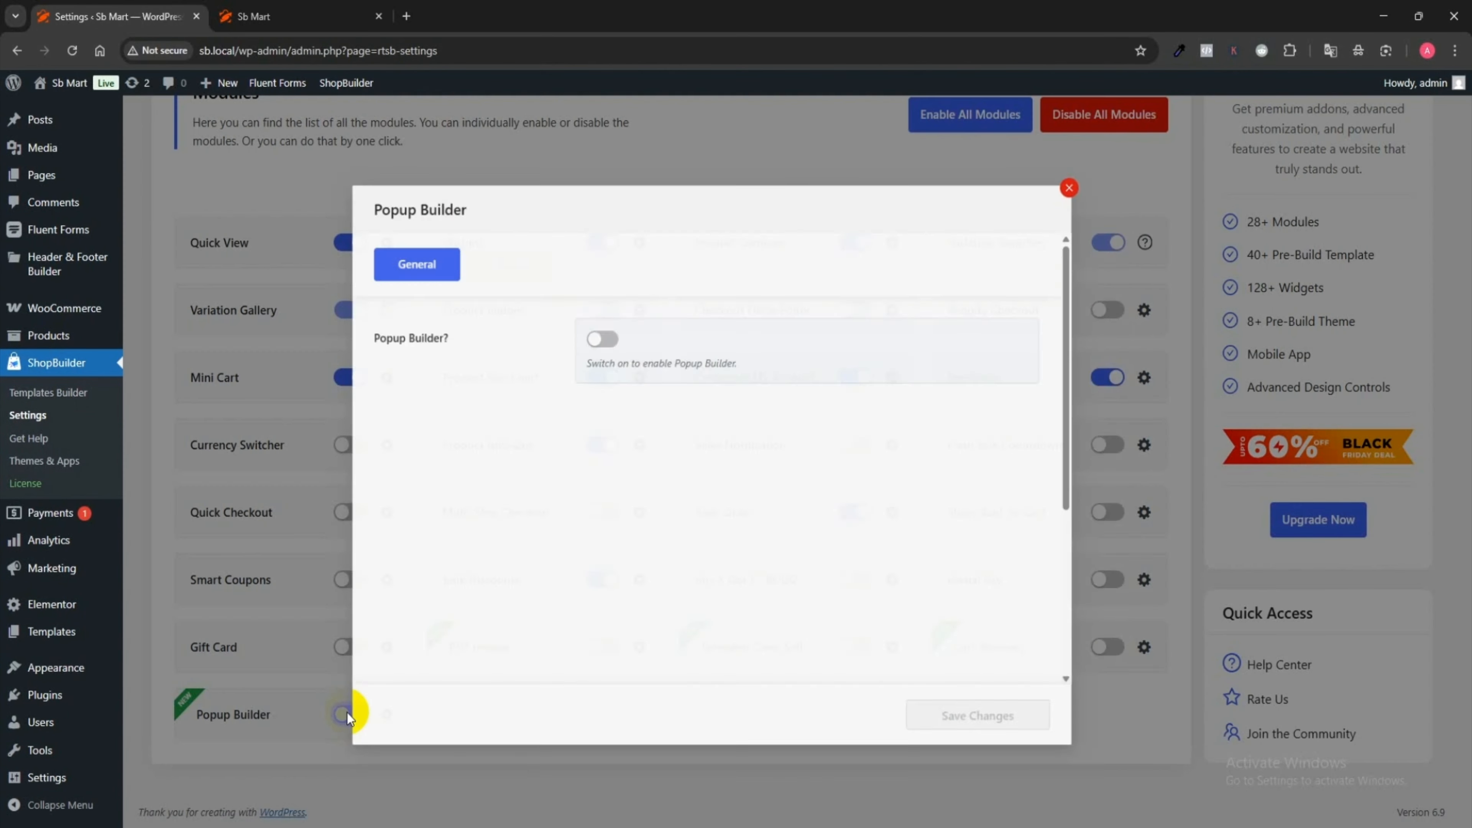
left_click(621, 320)
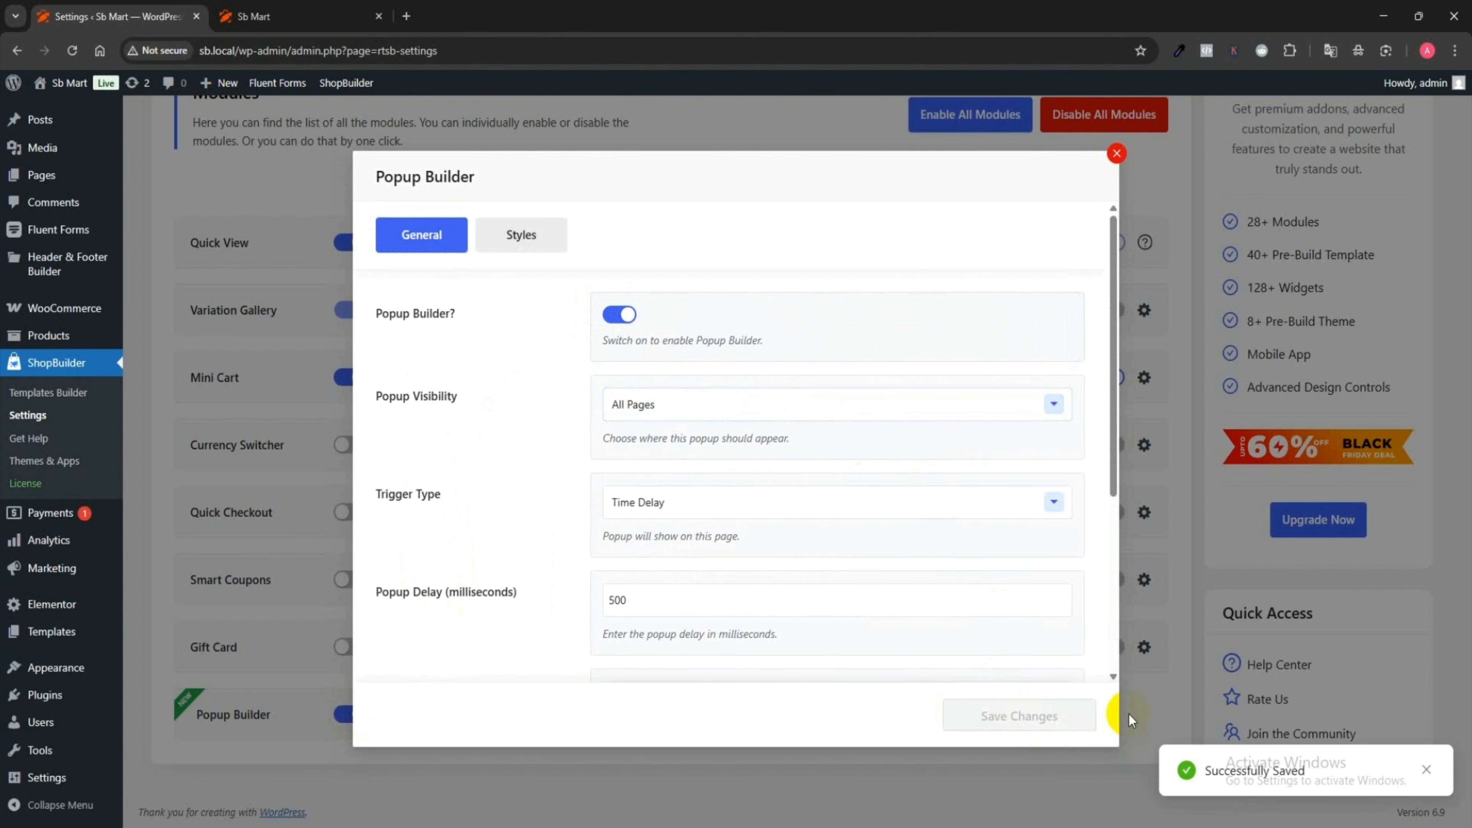
left_click(1117, 154)
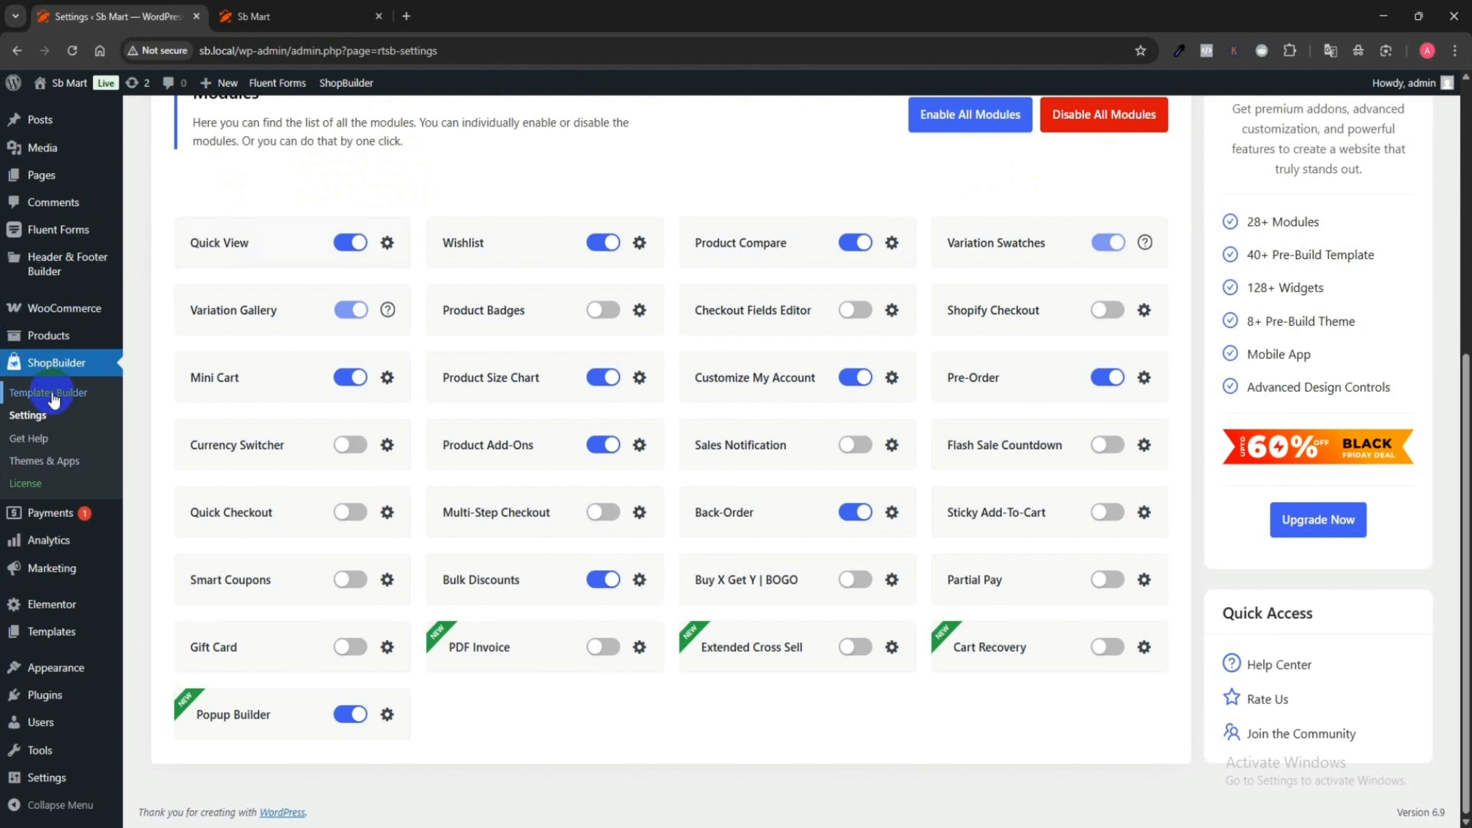
- Open ShopBuilder's Templates Builder in a new browser tab and start adding a new page template
right_click(52, 394)
left_click(101, 406)
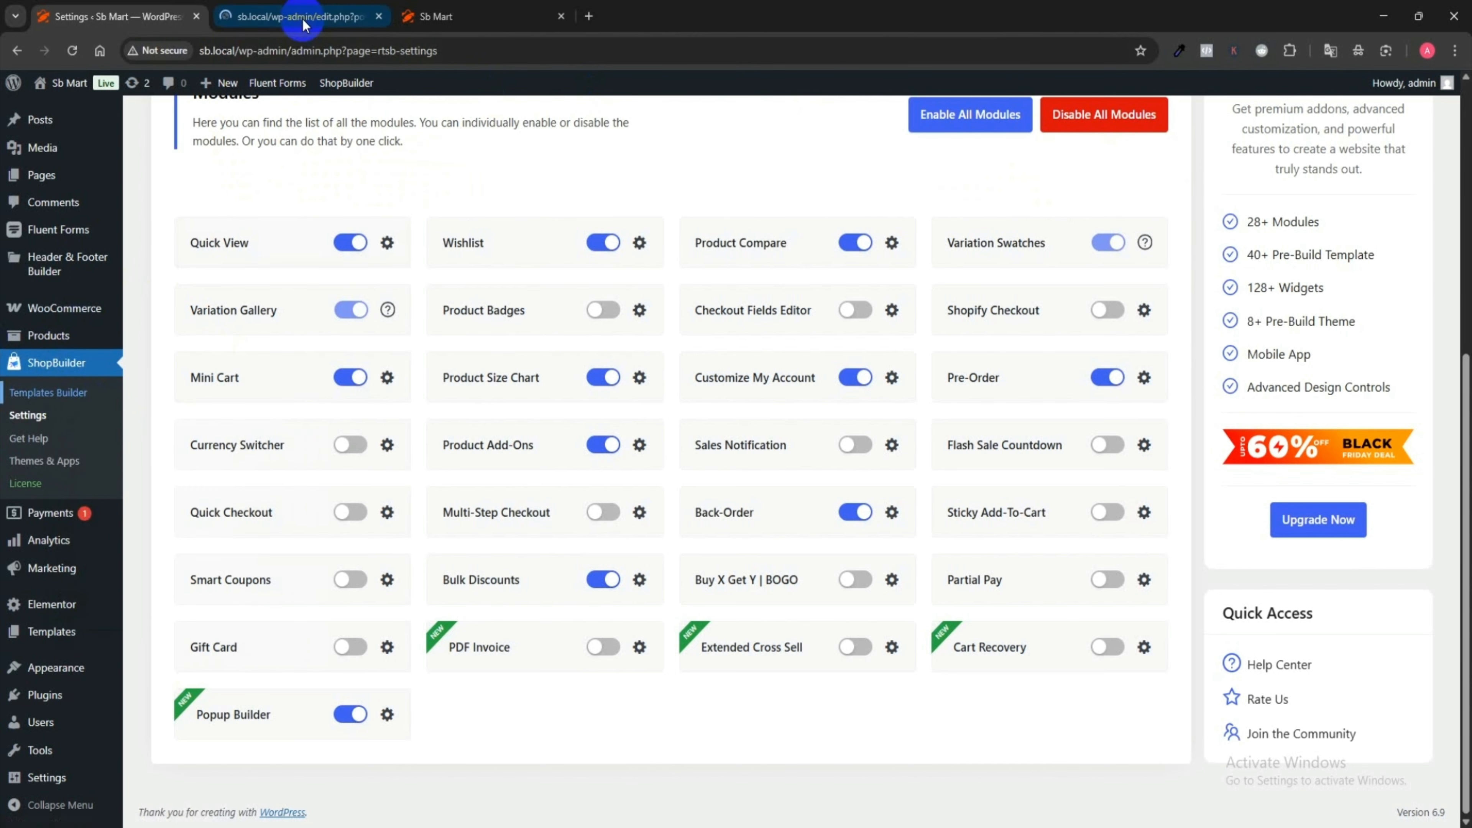
left_click(301, 17)
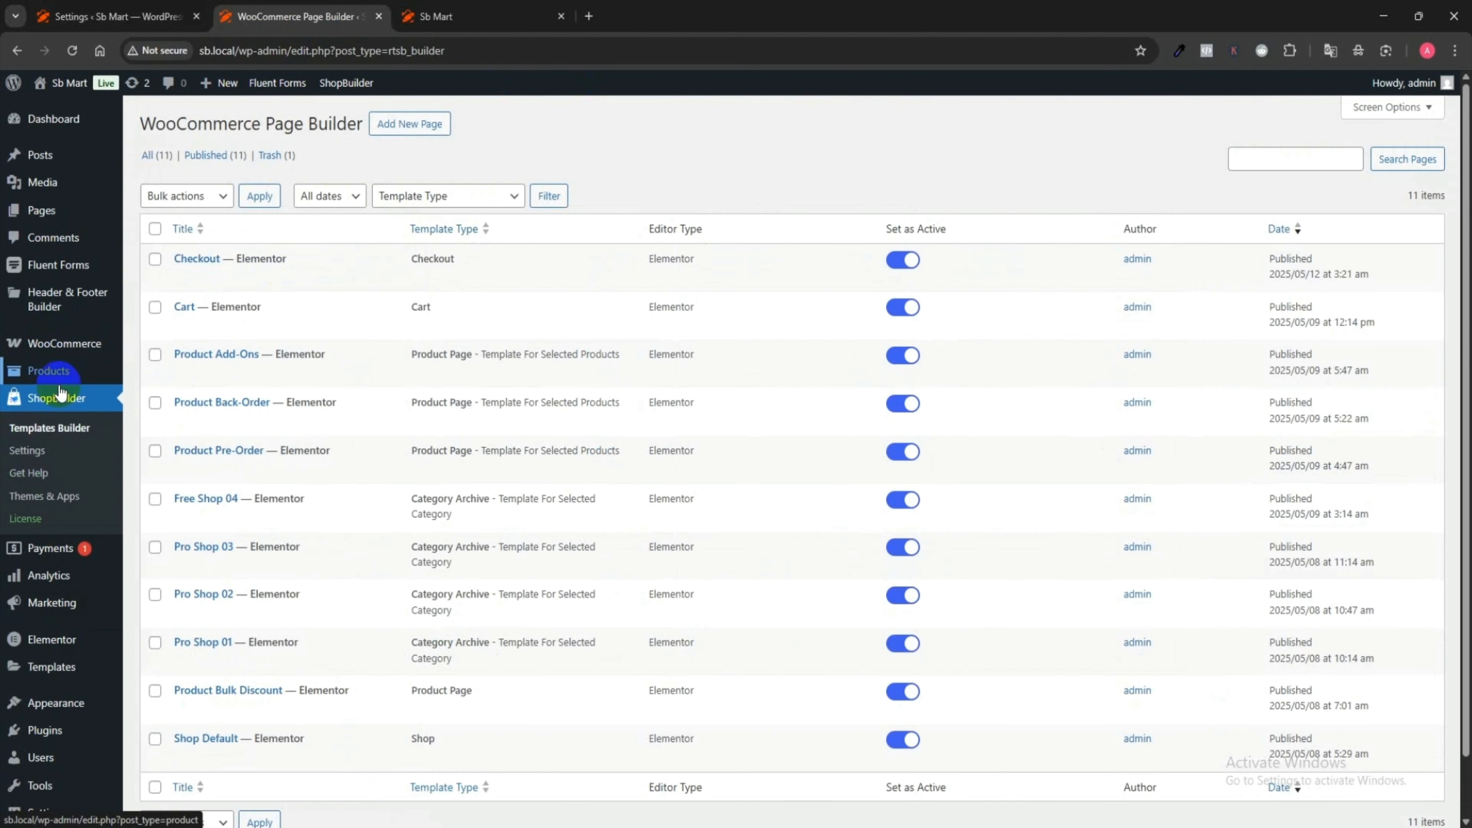
left_click(390, 125)
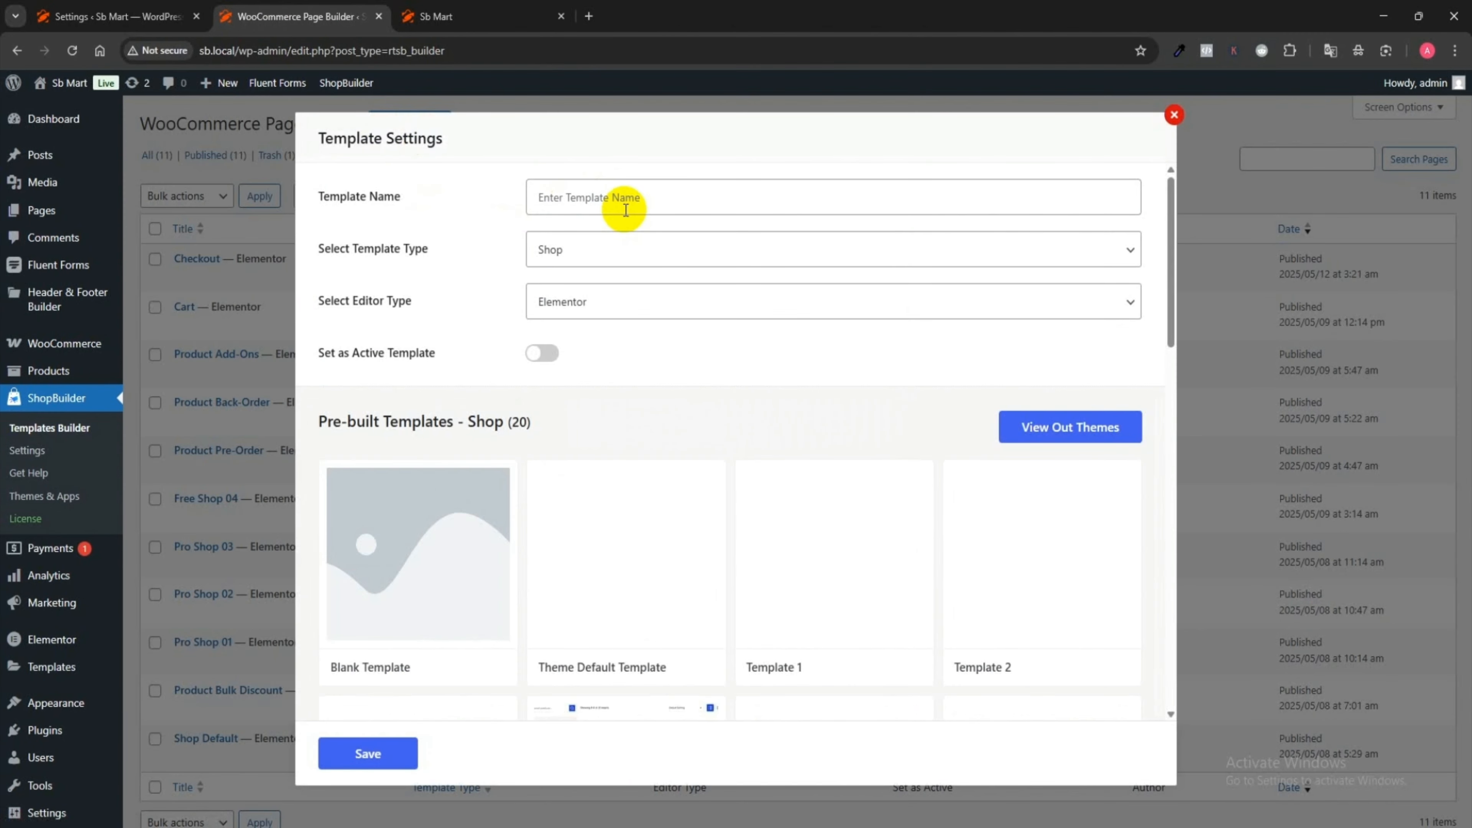
- Name the new template Popup and set its template type to Popup
left_click(625, 210)
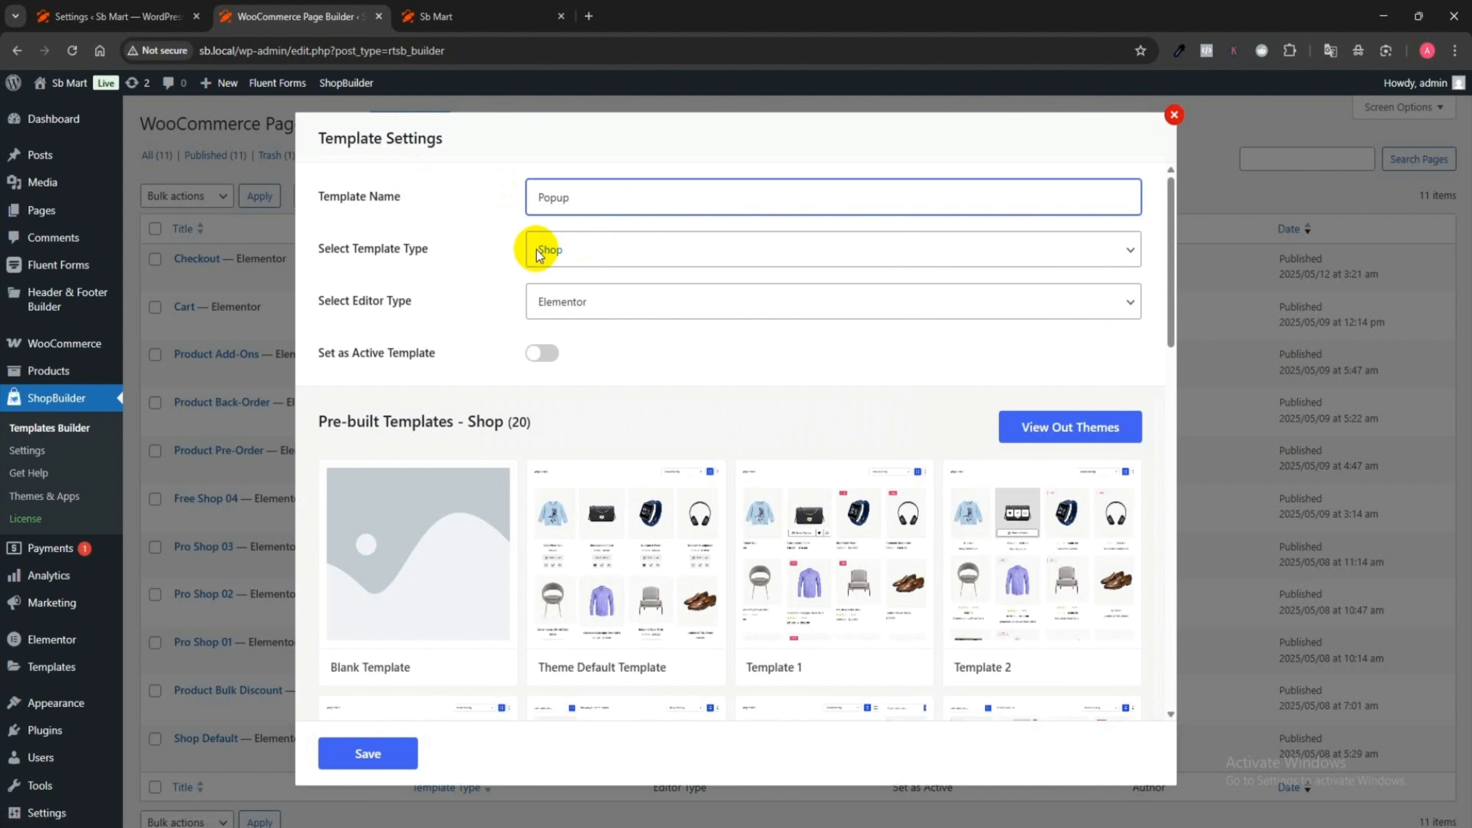
left_click(584, 255)
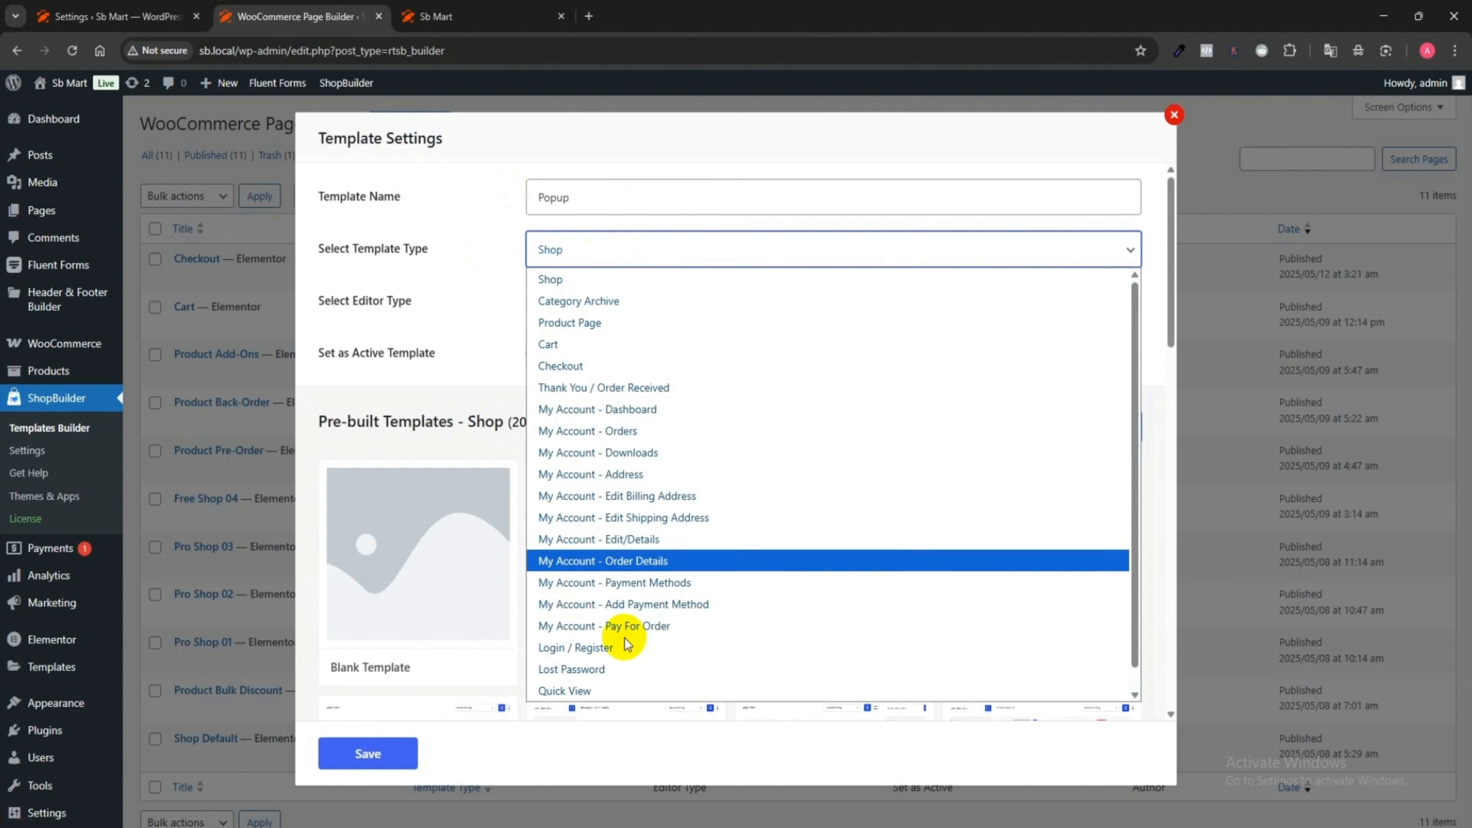
scroll(626, 648, "down", 1)
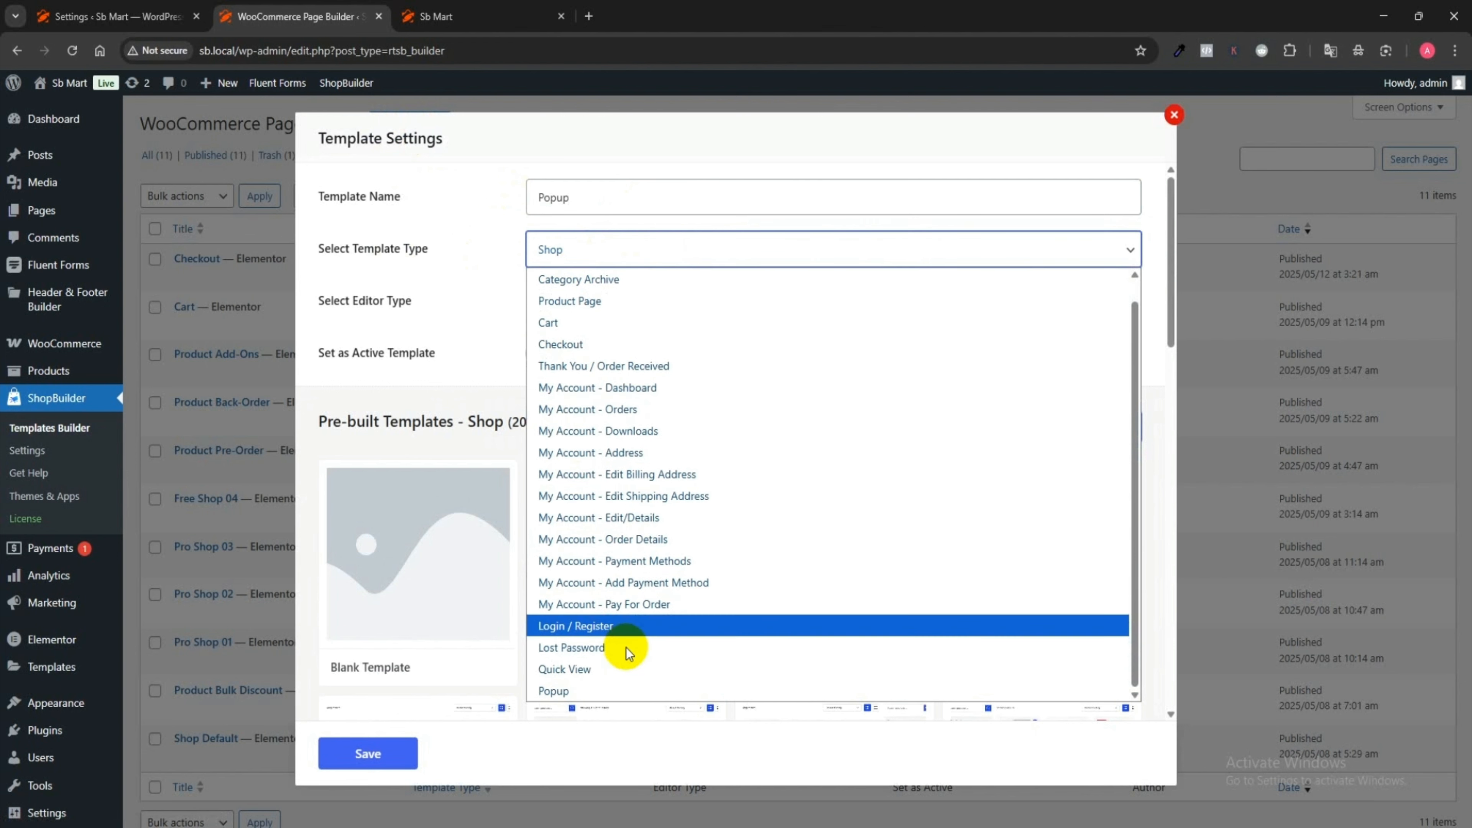
left_click(570, 690)
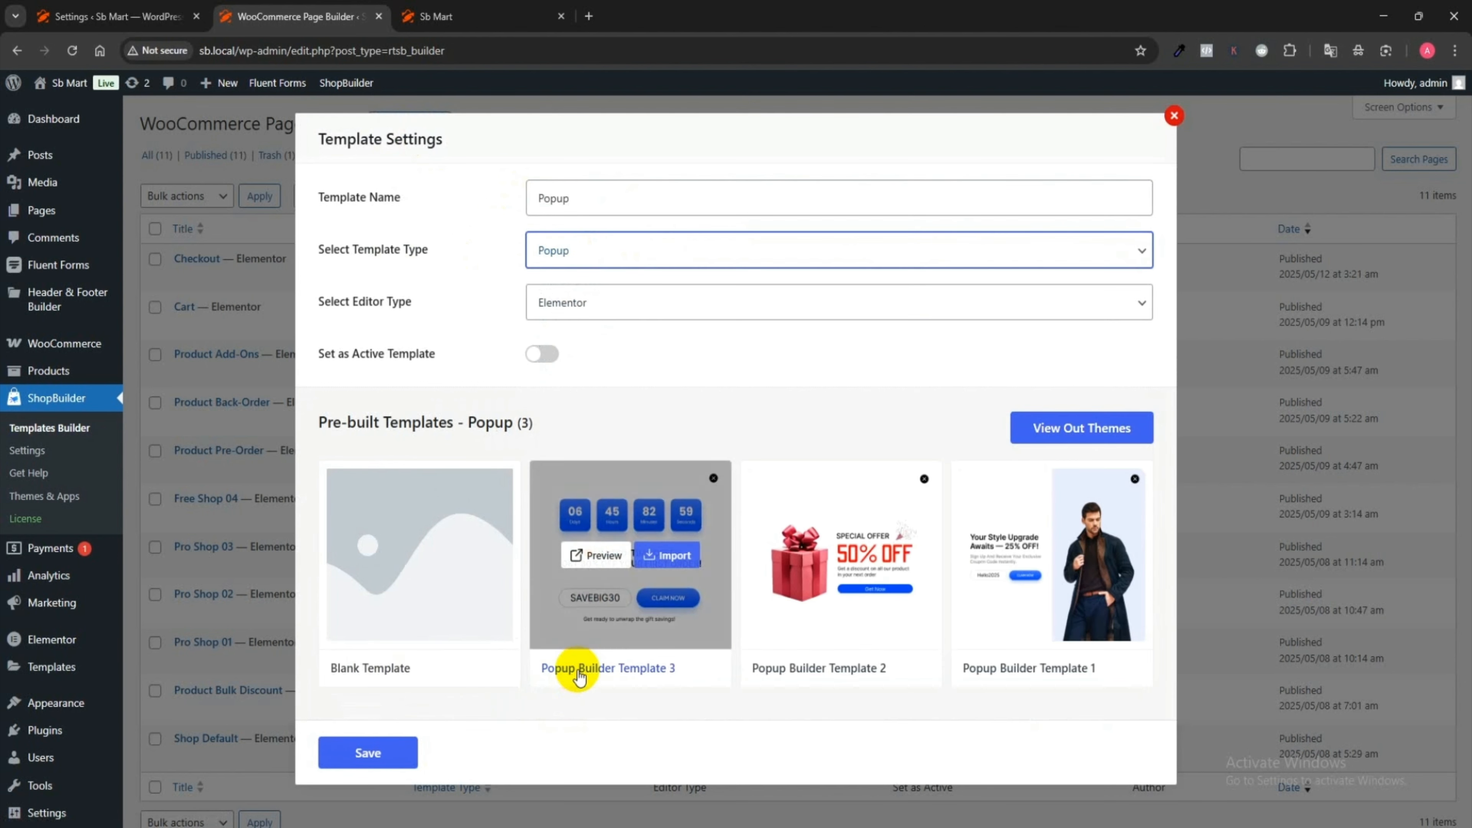
- Set the template as active with the Elementor editor type, then create it from the Blank Template and open it in Elementor
left_click(560, 302)
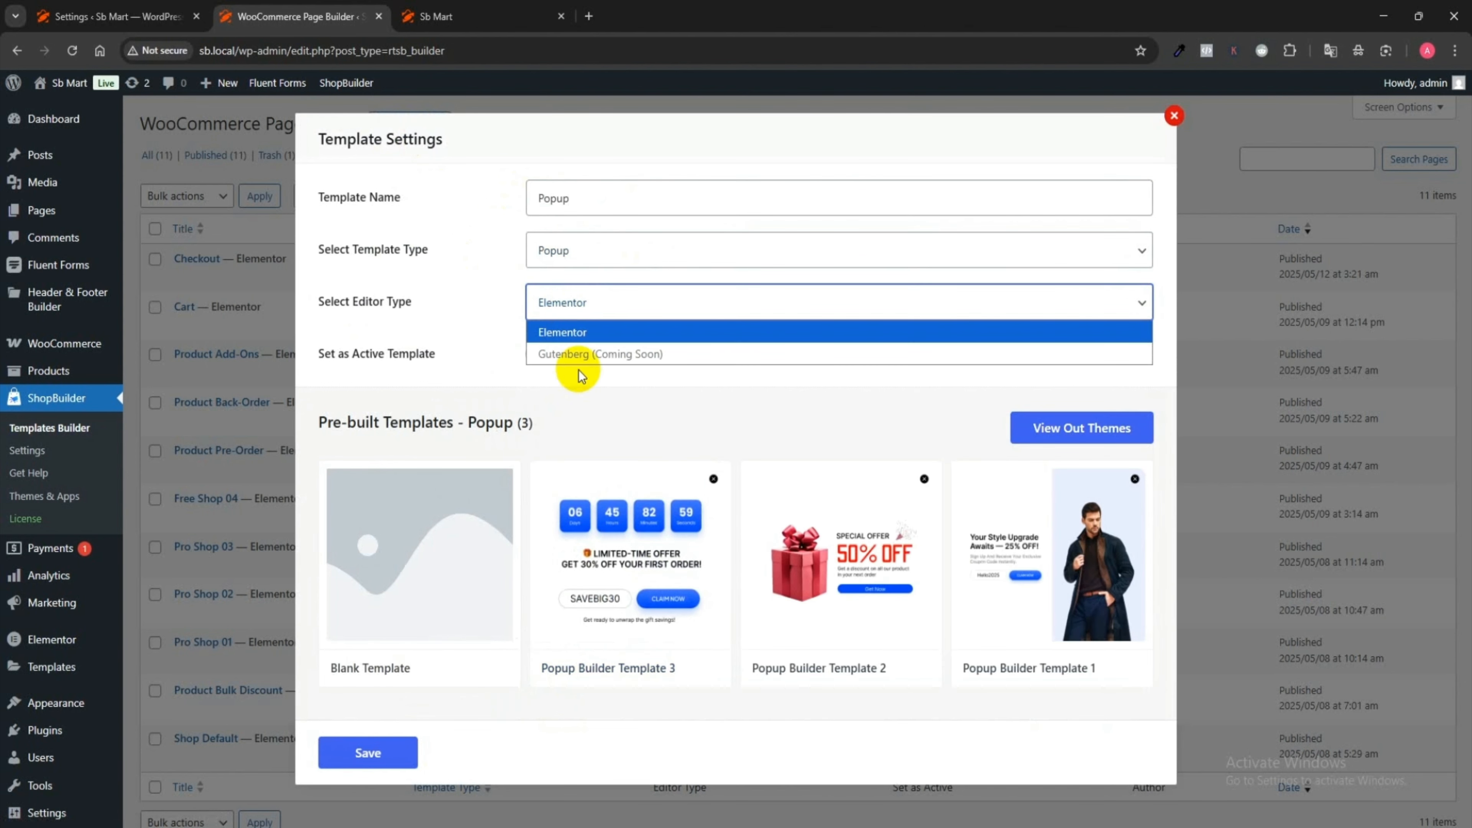
left_click(374, 364)
left_click(542, 355)
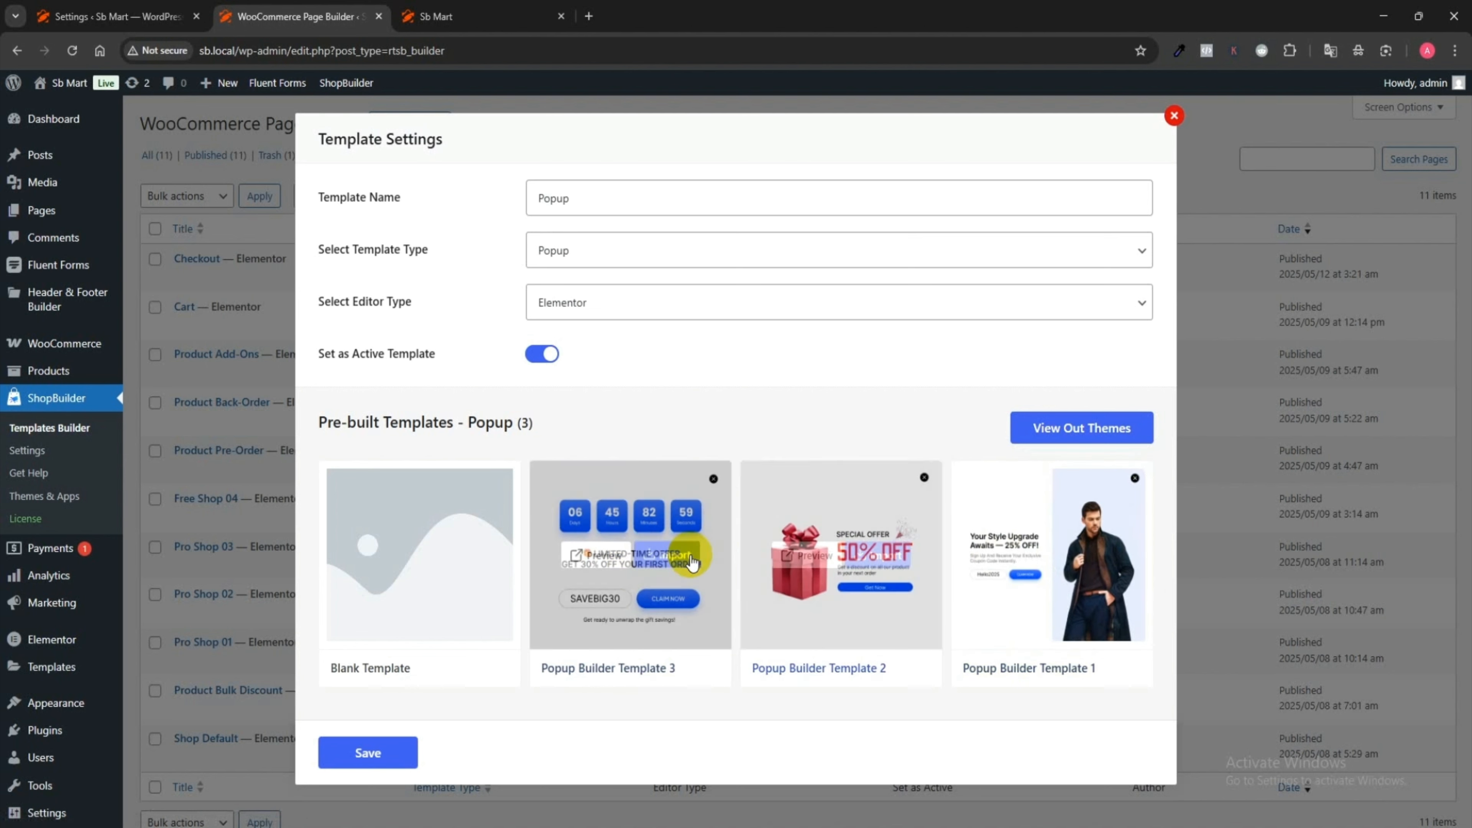
left_click(428, 558)
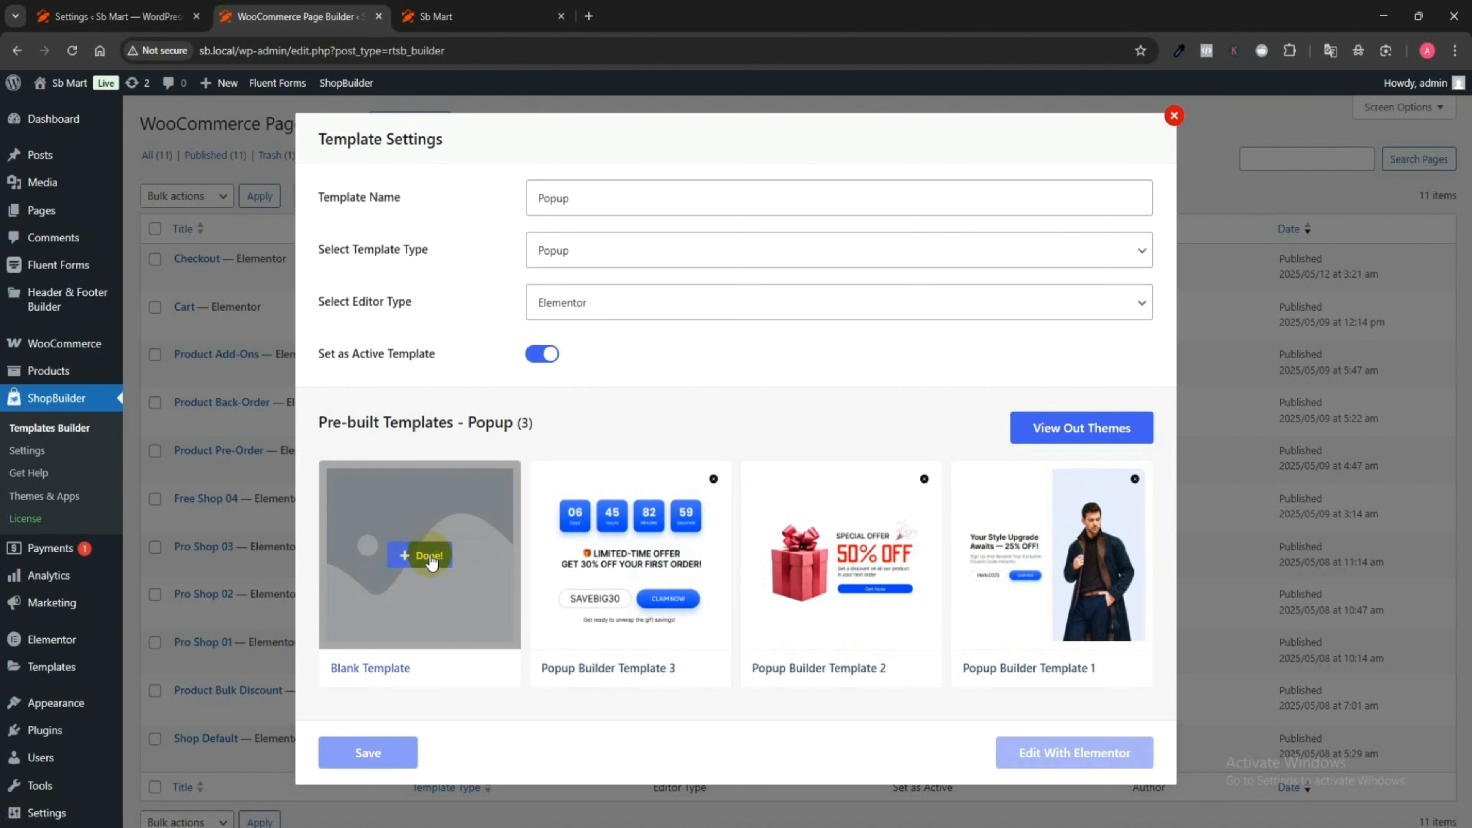
left_click(1091, 753)
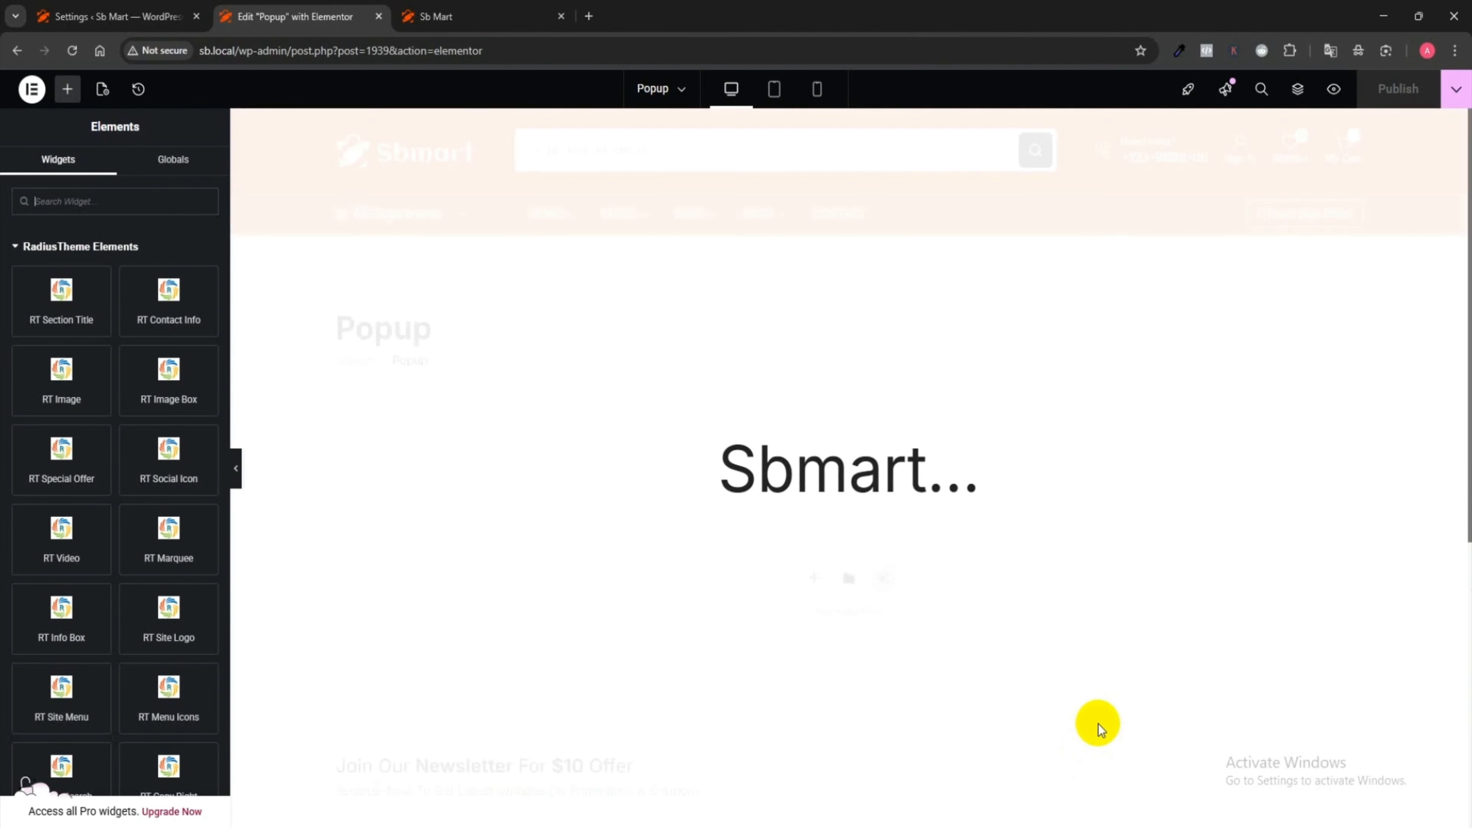
- Add a Flexbox container with two equal side-by-side columns to the popup template
left_click(814, 577)
left_click(785, 631)
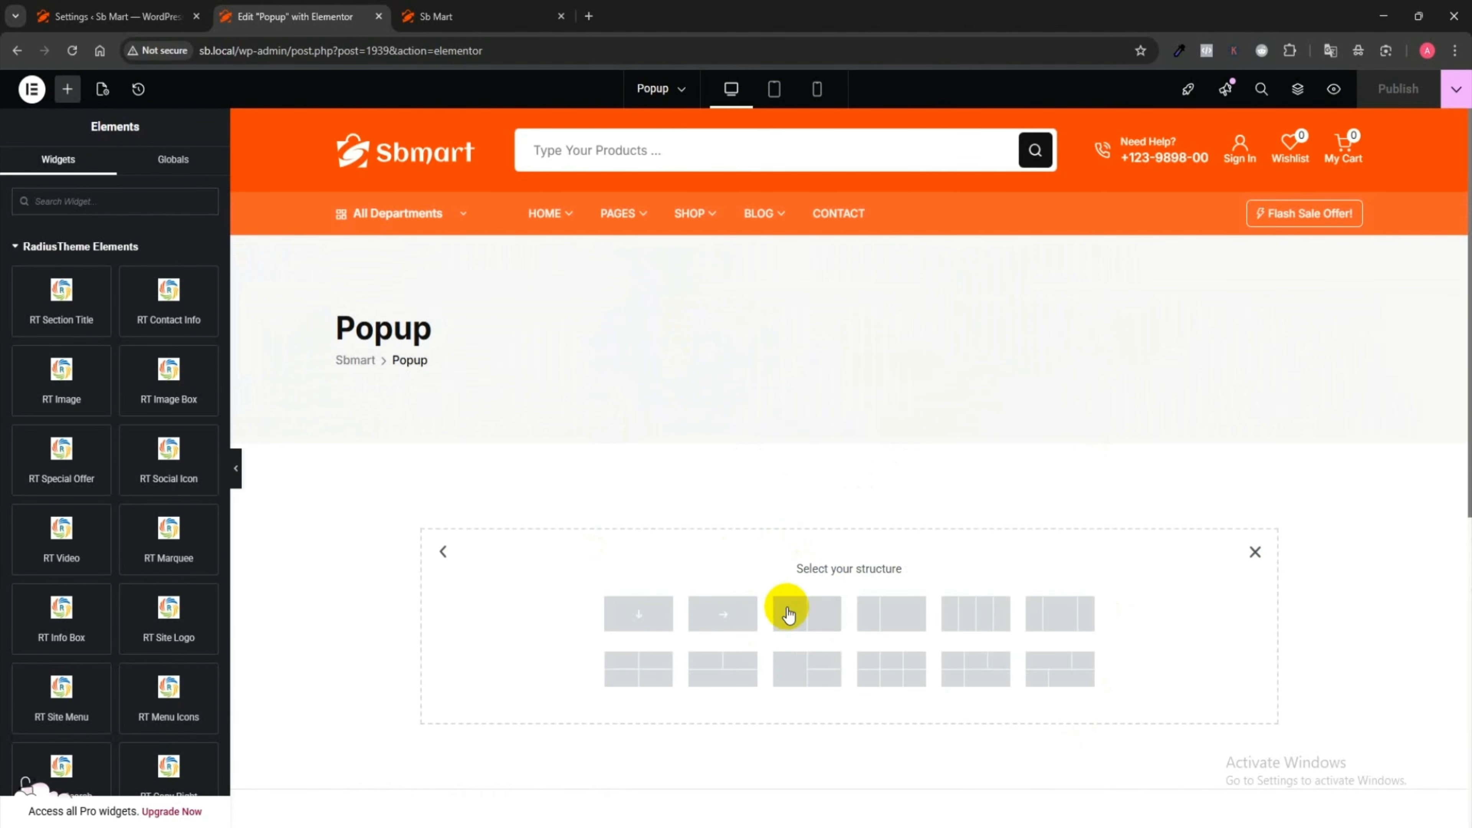
left_click(798, 613)
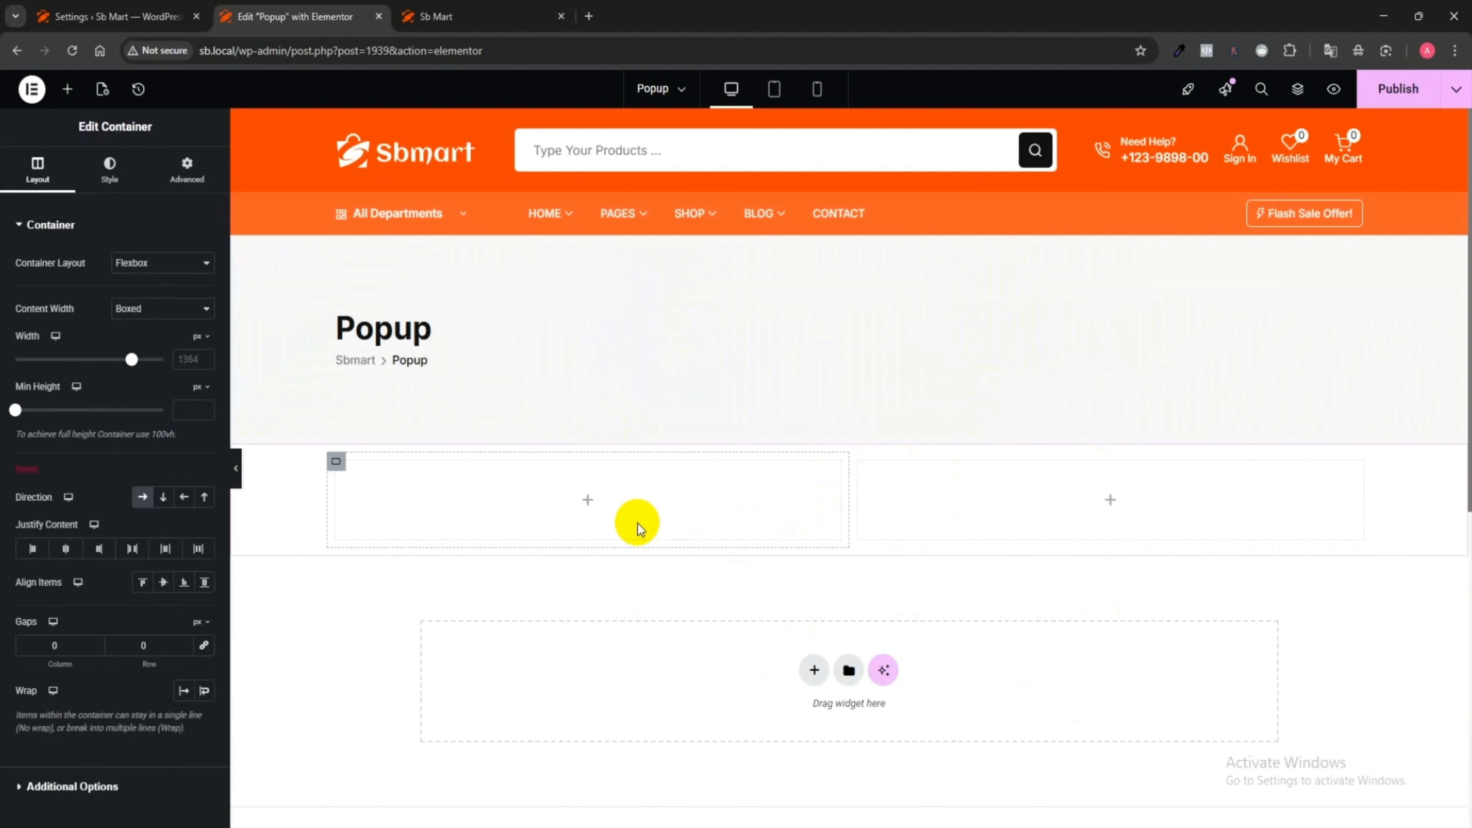
- Give the left column a classic background using the media library photo of the man in a plaid shirt
left_click(336, 461)
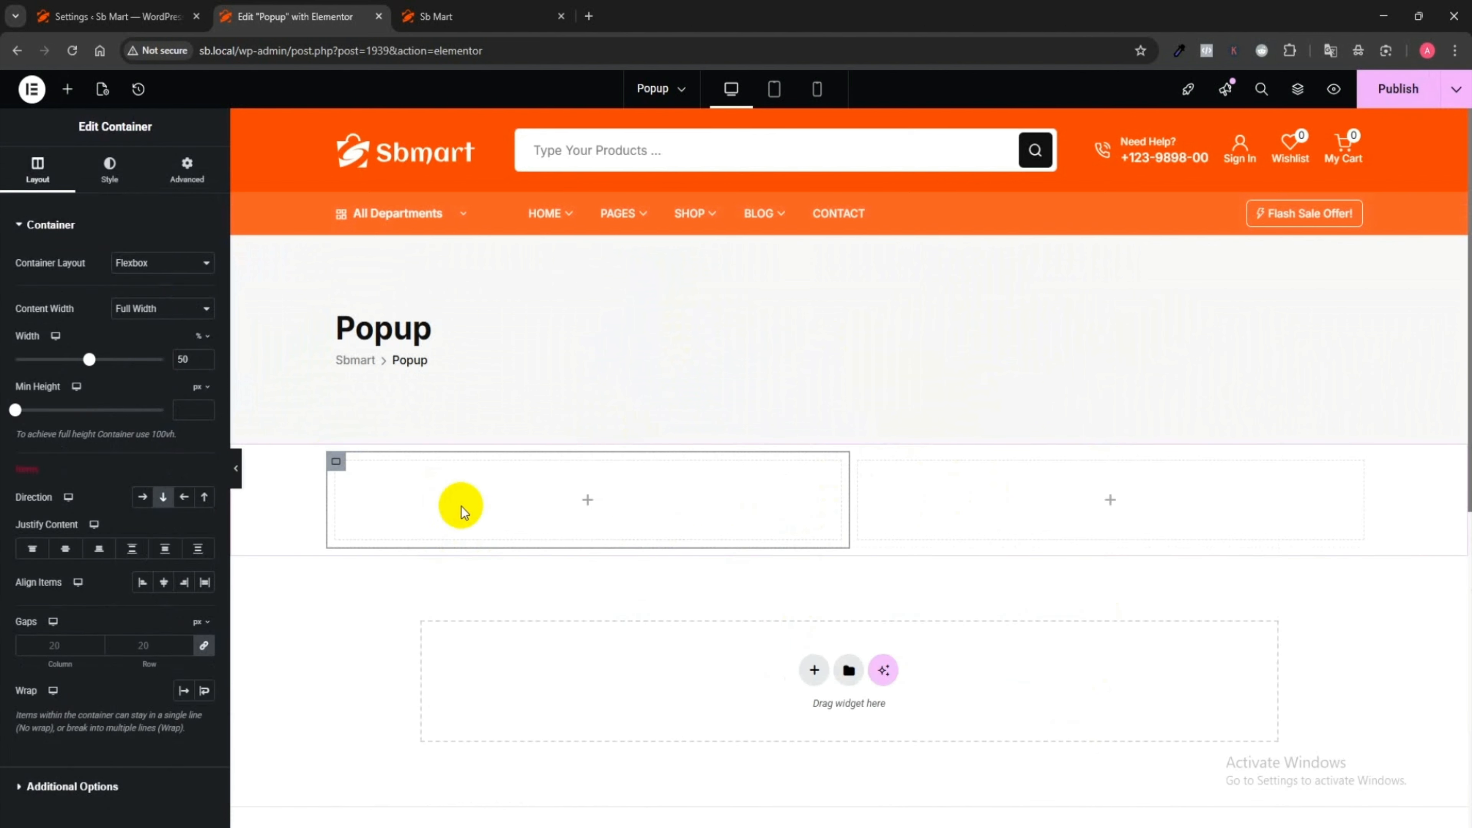
left_click(109, 169)
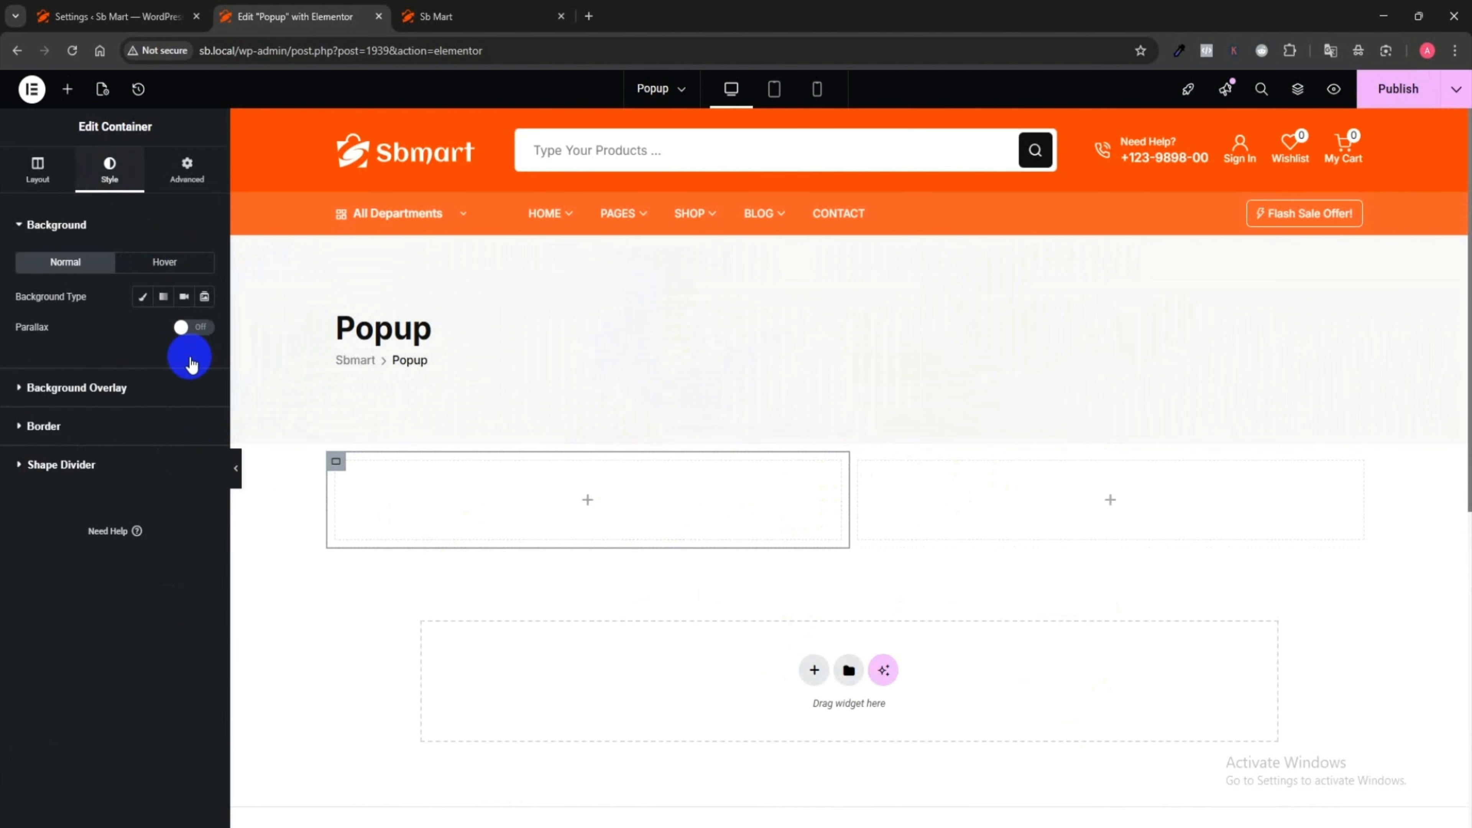
left_click(143, 297)
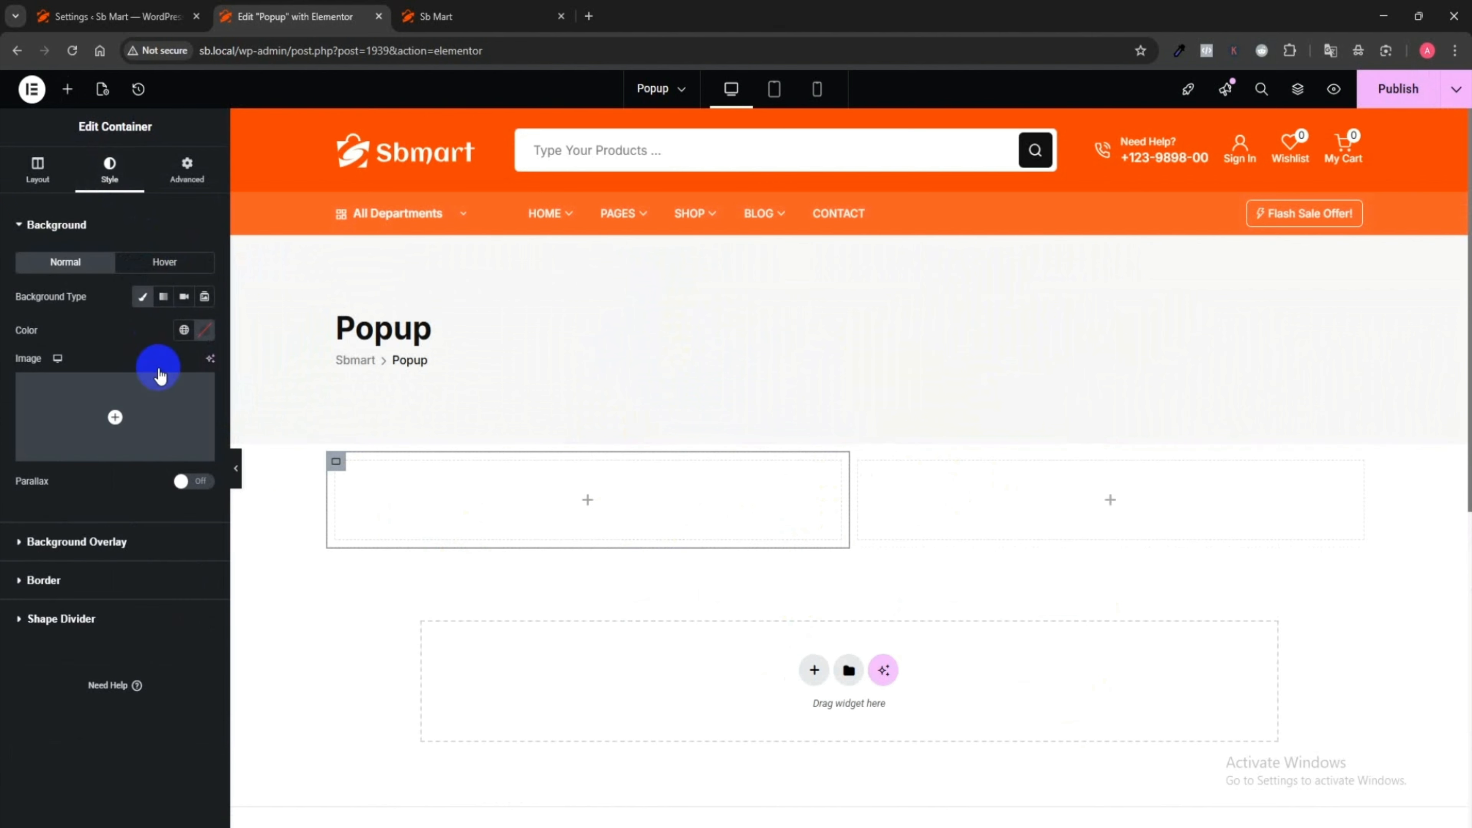
left_click(150, 410)
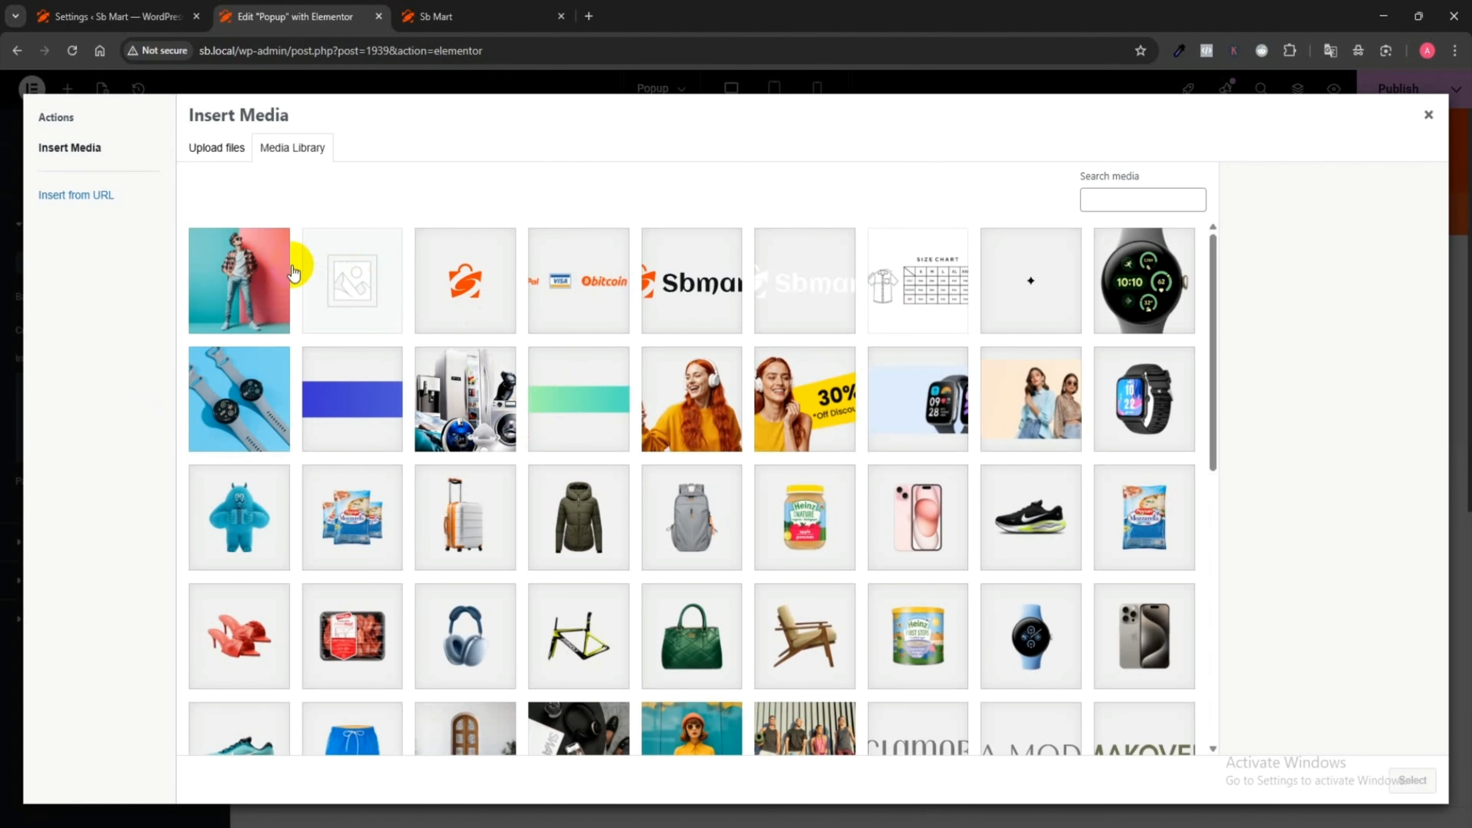
left_click(255, 290)
left_click(1406, 780)
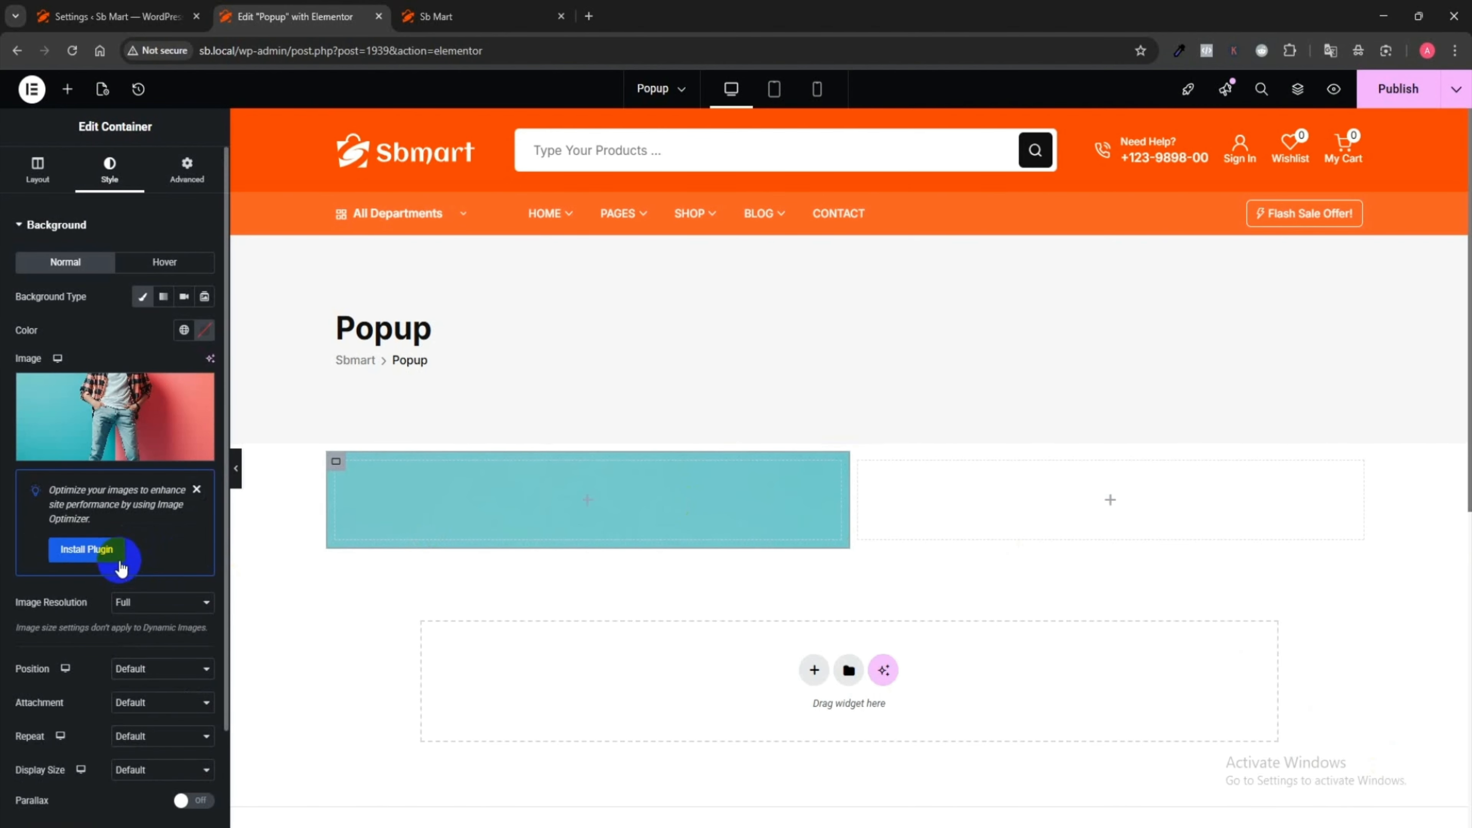
- Set the left column's background image to Center Center position, Scroll attachment, No-repeat and Cover display size
scroll(167, 521, "down", 1)
left_click(125, 589)
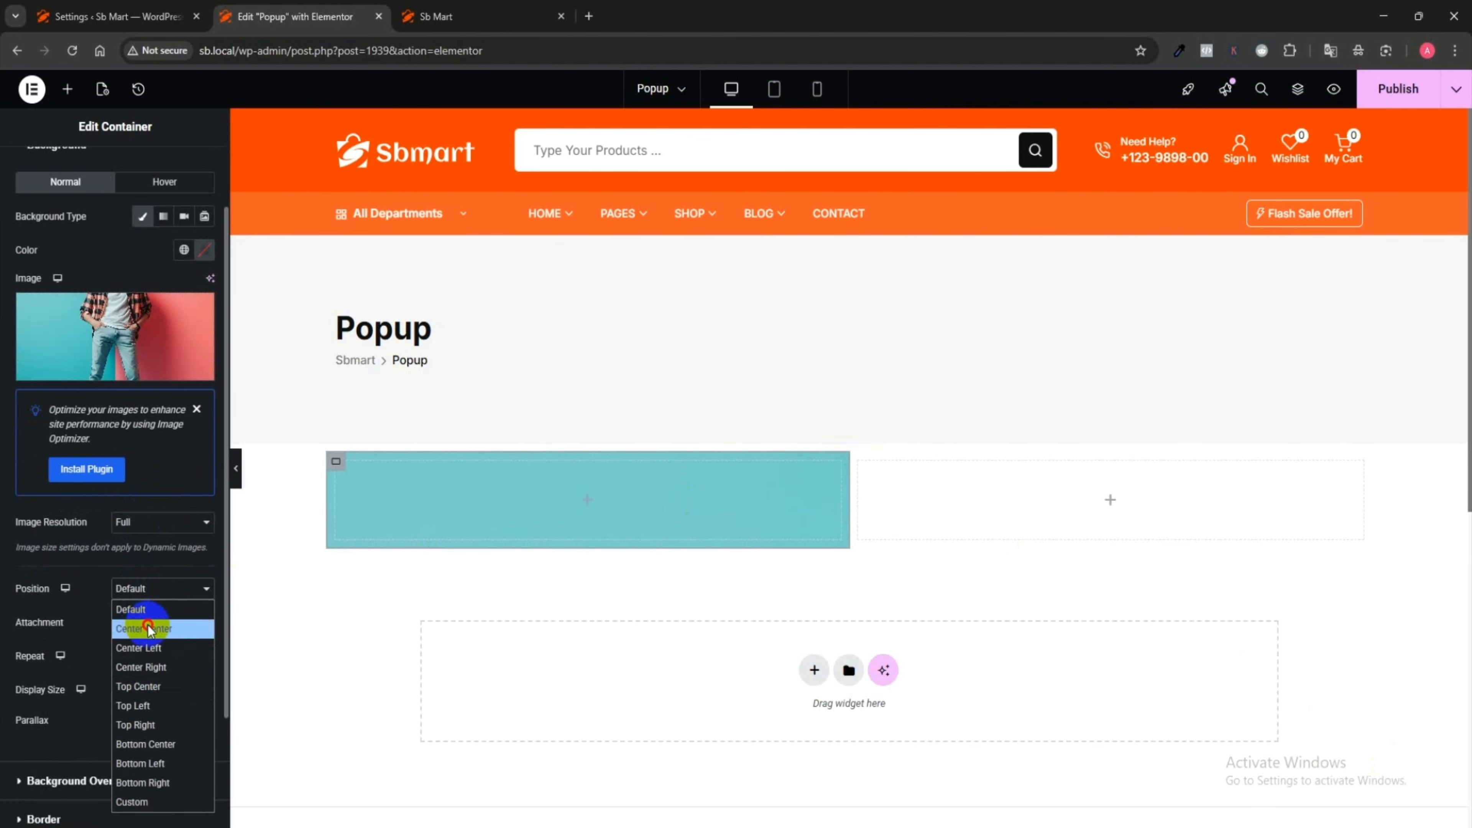
left_click(161, 627)
left_click(169, 632)
left_click(164, 644)
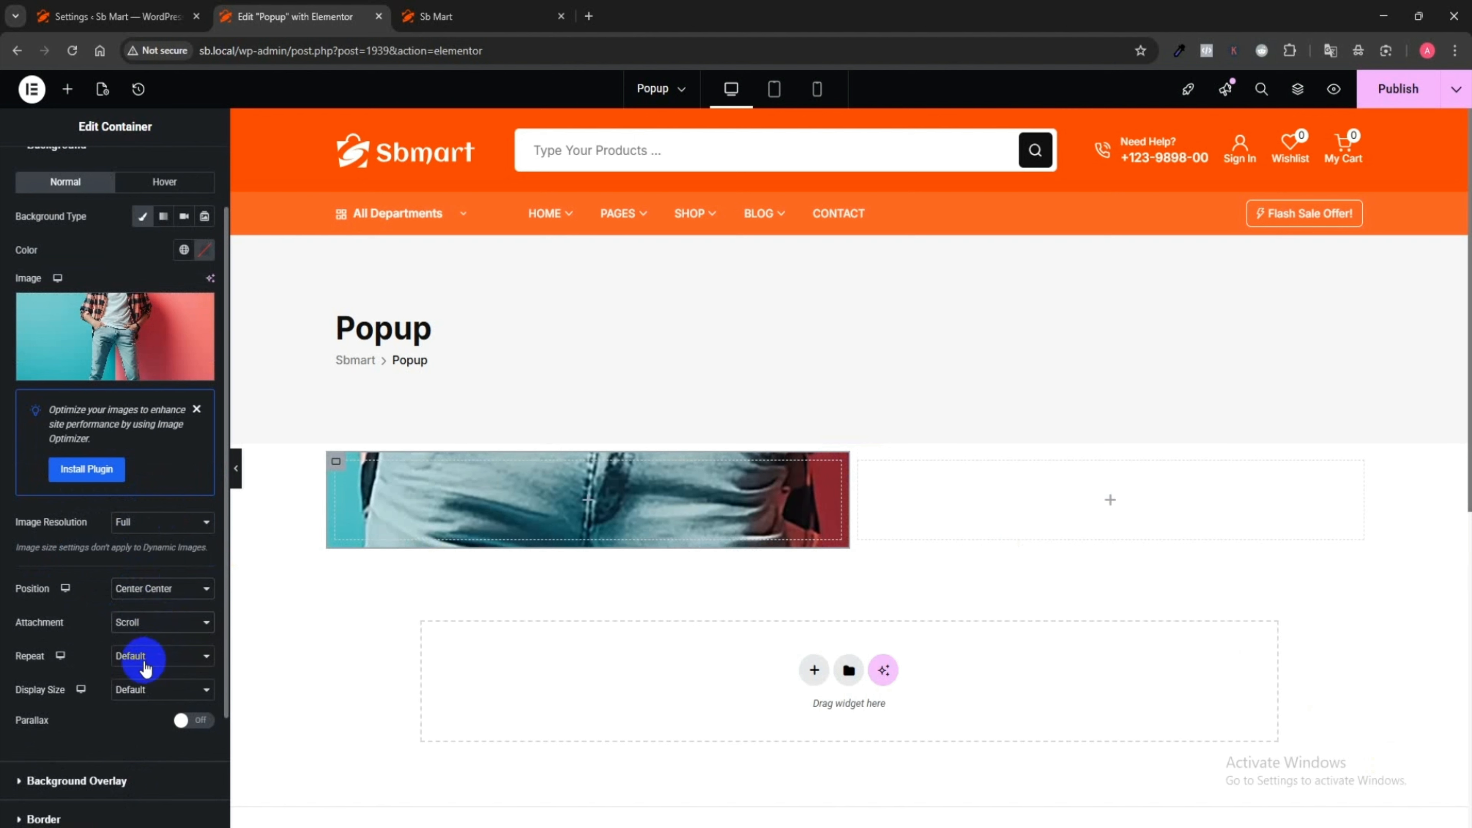
left_click(153, 664)
left_click(148, 695)
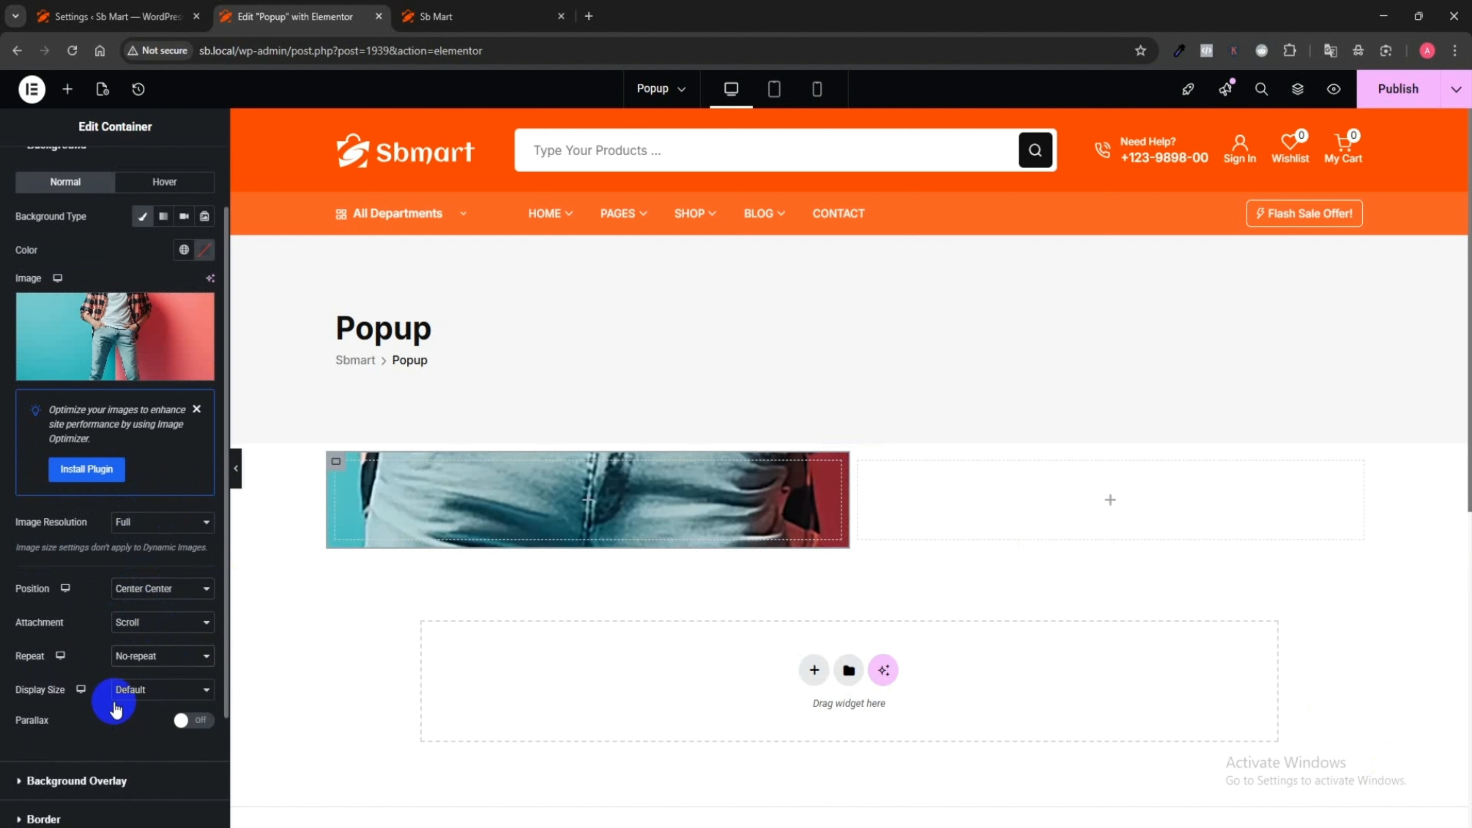
left_click(148, 692)
left_click(152, 748)
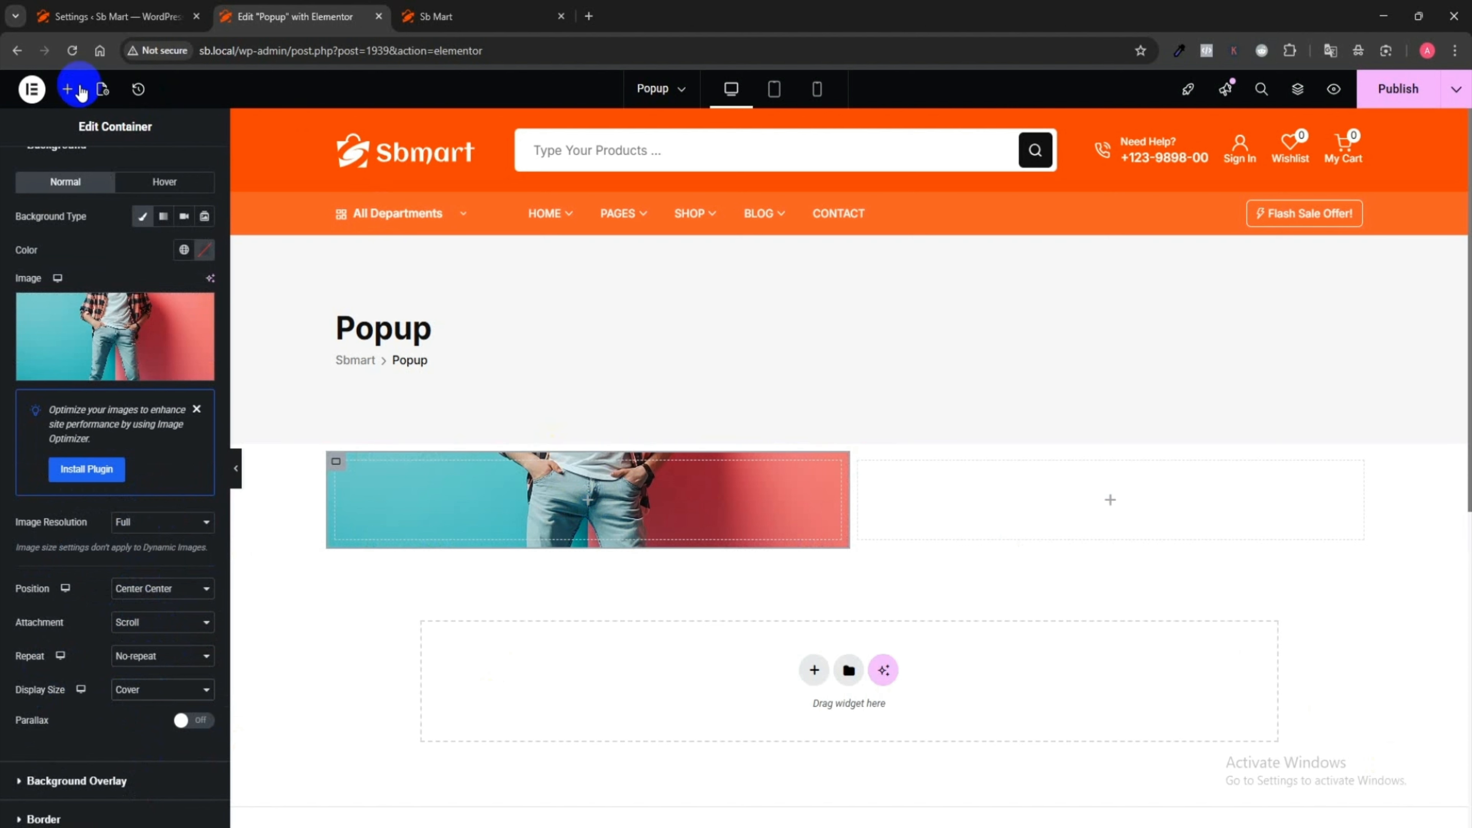
- Set the left column's minimum height to 400 px
scroll(59, 280, "up", 2)
left_click(49, 183)
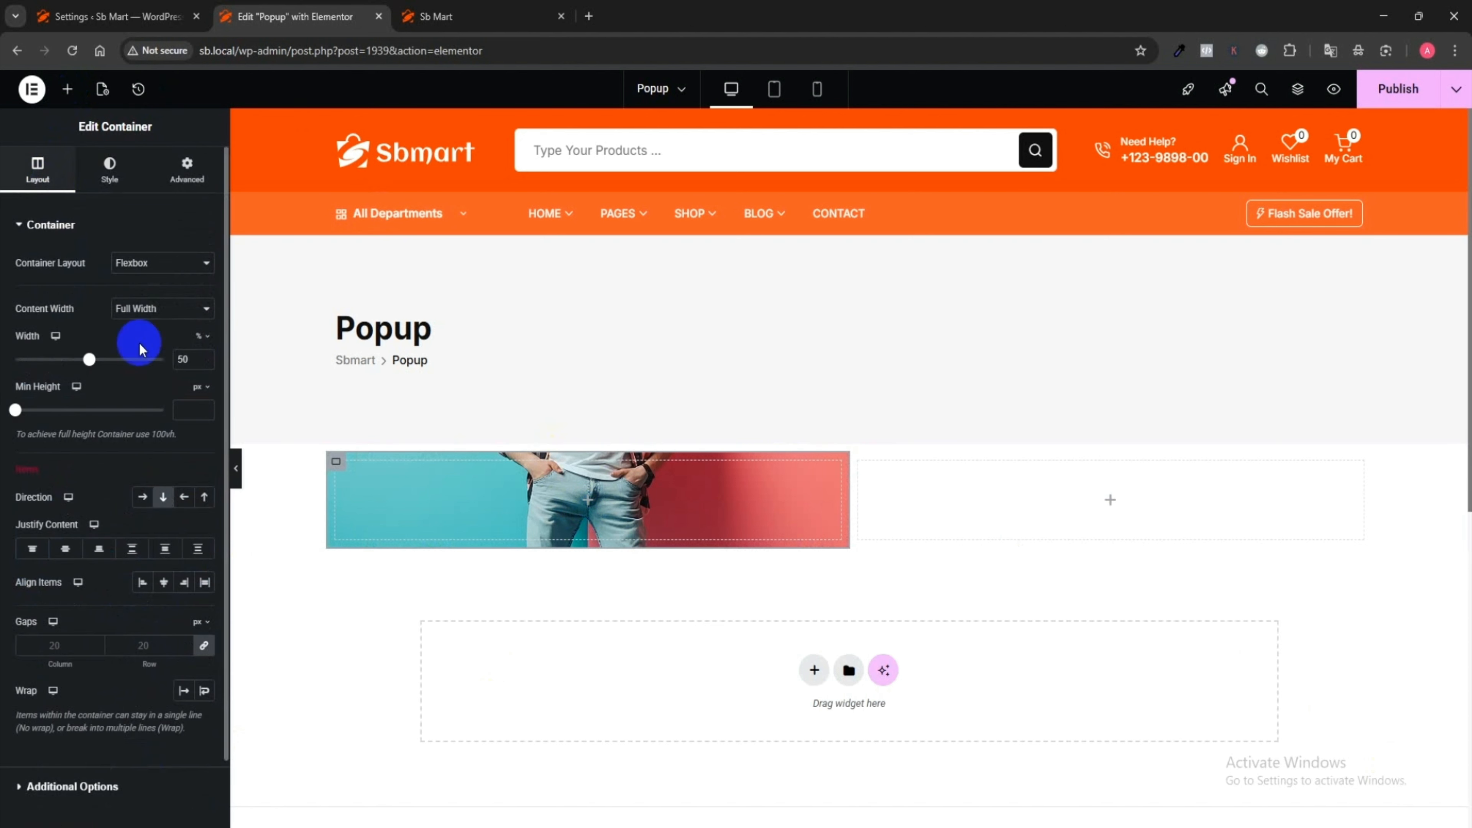
left_click(180, 410)
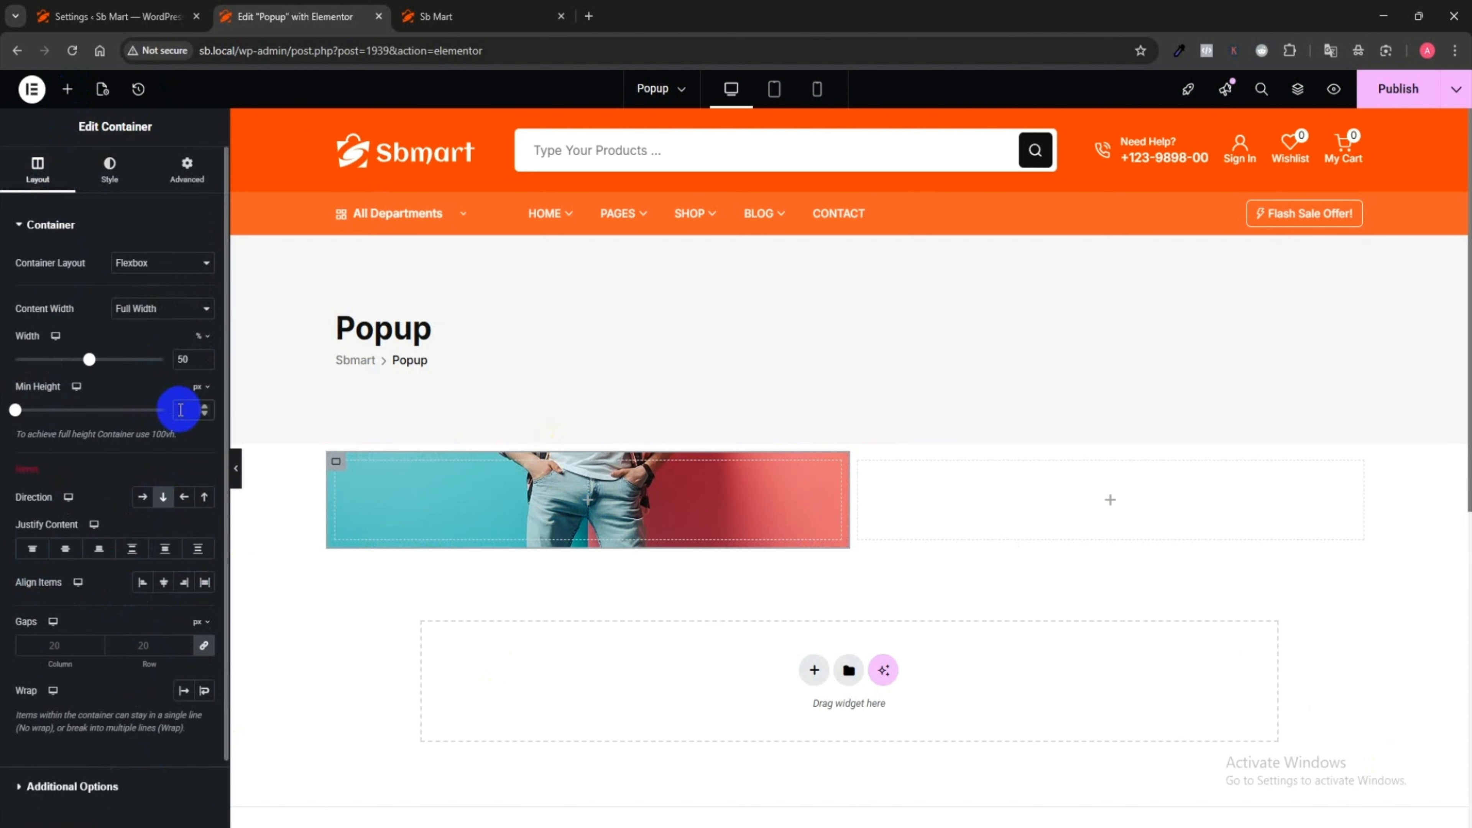
type("400")
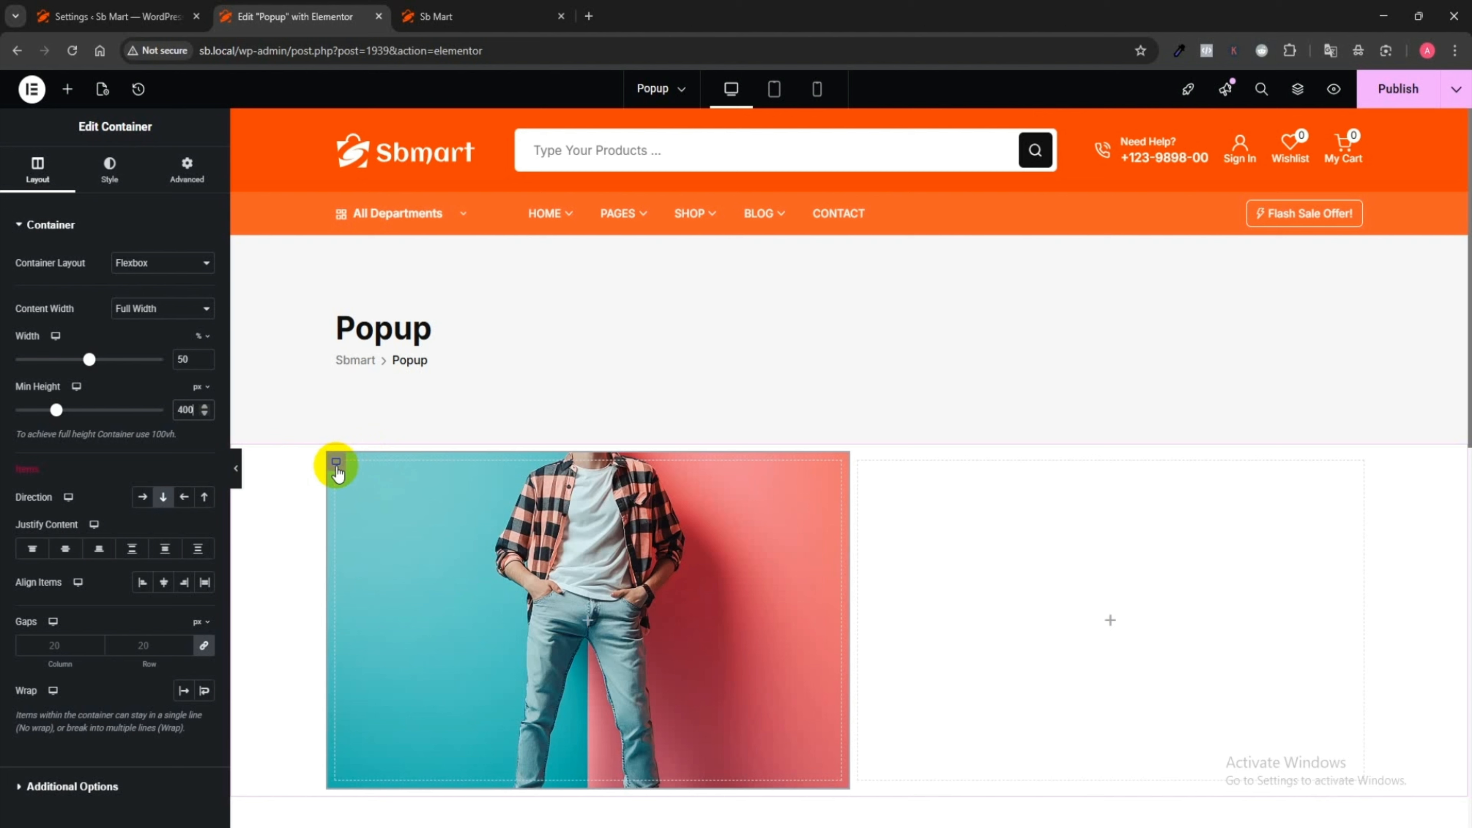
- Change the left column's background image position to Top Center
left_click(91, 177)
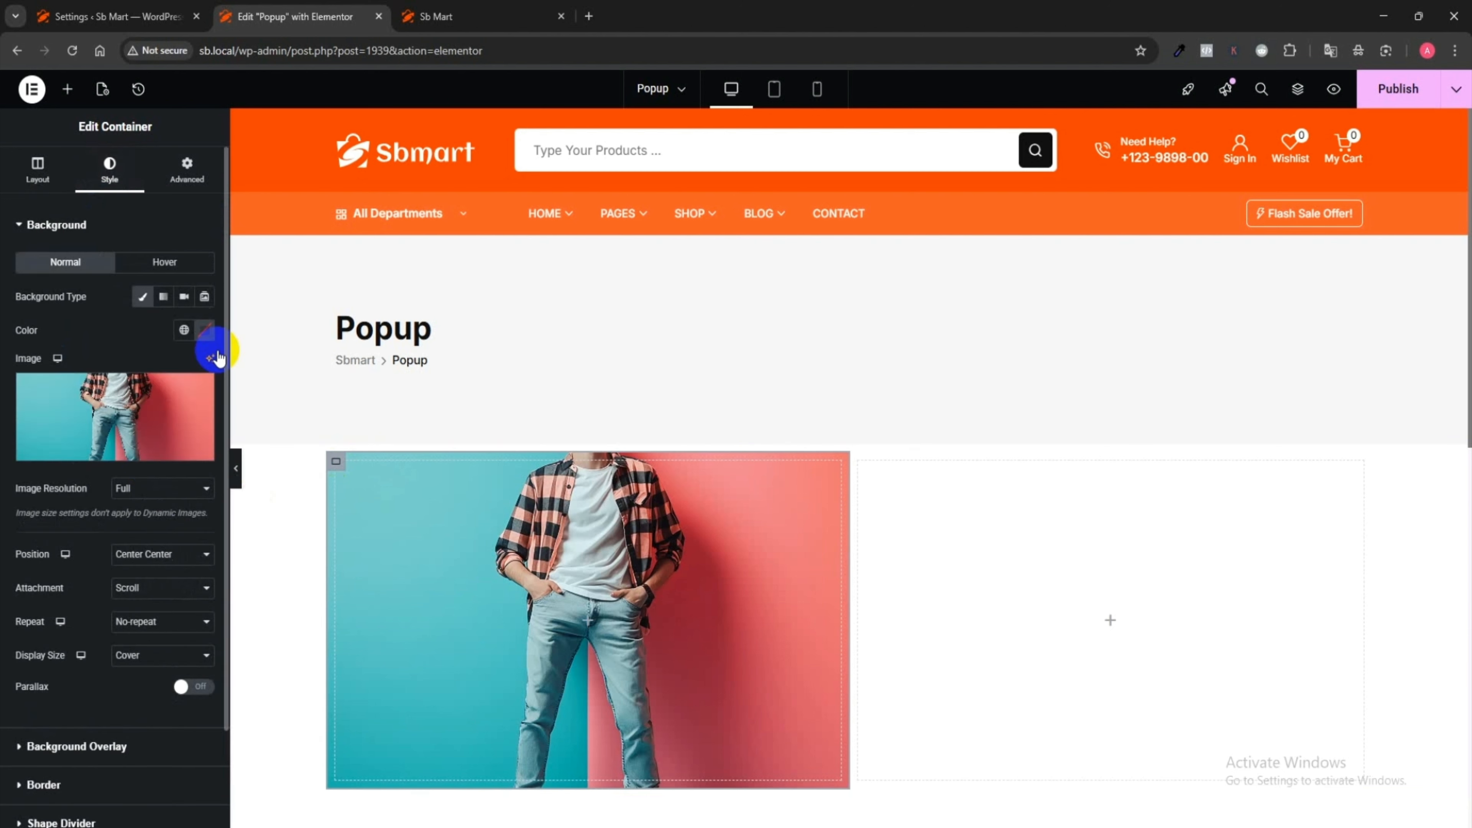
scroll(174, 522, "down", 3)
left_click(154, 511)
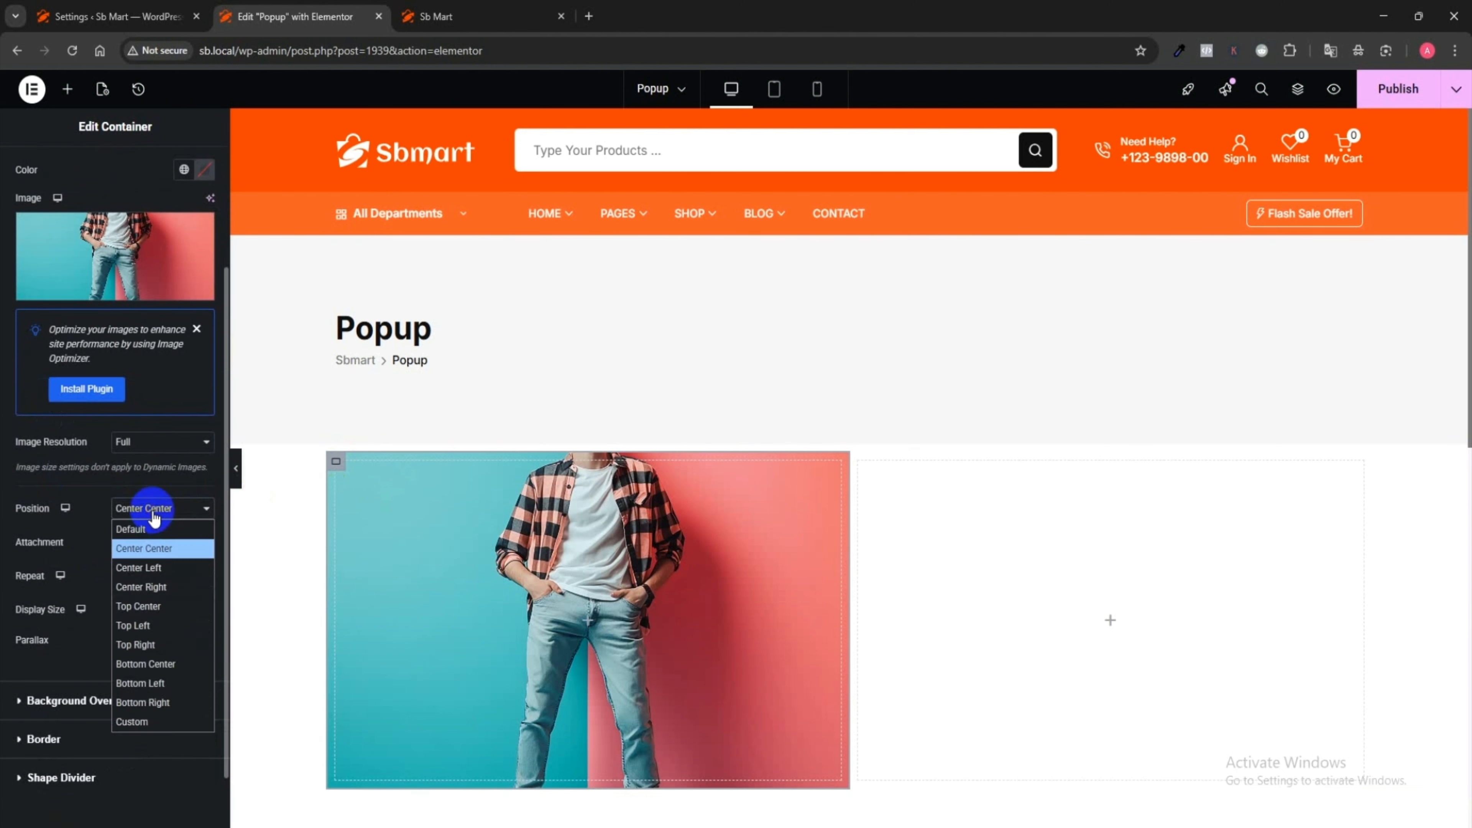
left_click(154, 606)
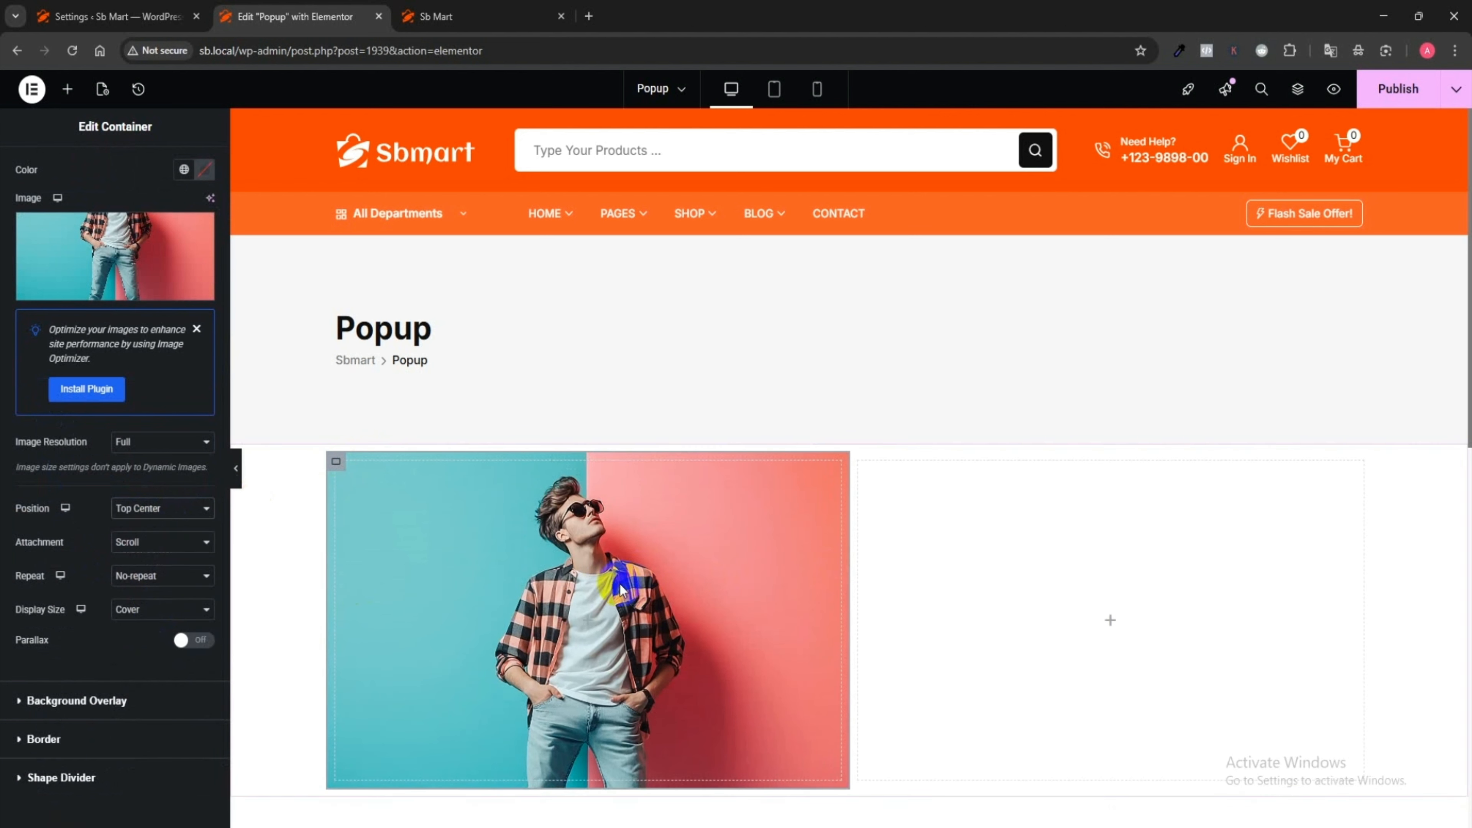
- Add a Heading widget to the empty right column with the title "New Arrivals. Hot Deals."
left_click(68, 90)
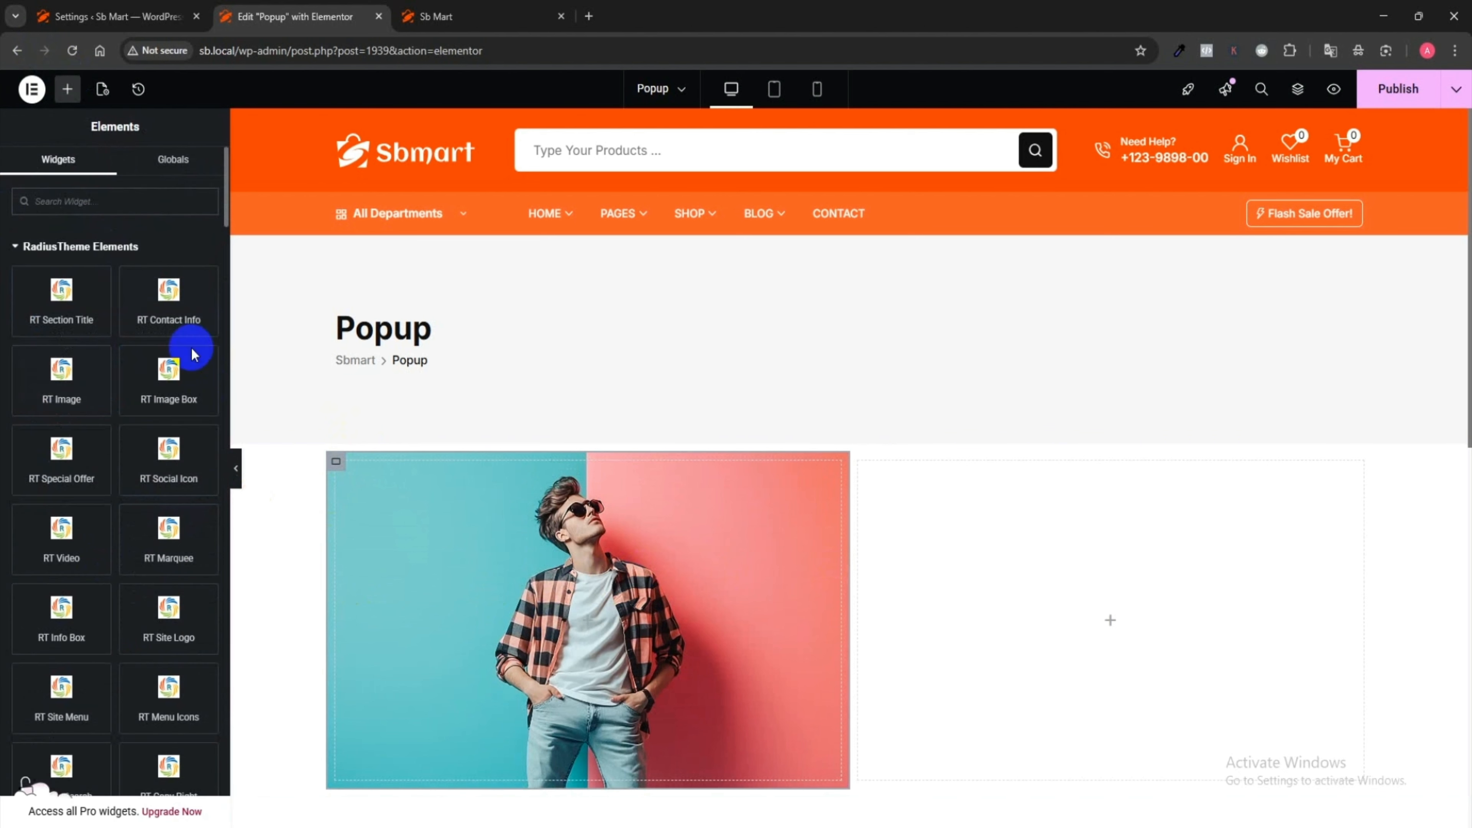
scroll(46, 438, "down", 10)
scroll(49, 440, "down", 10)
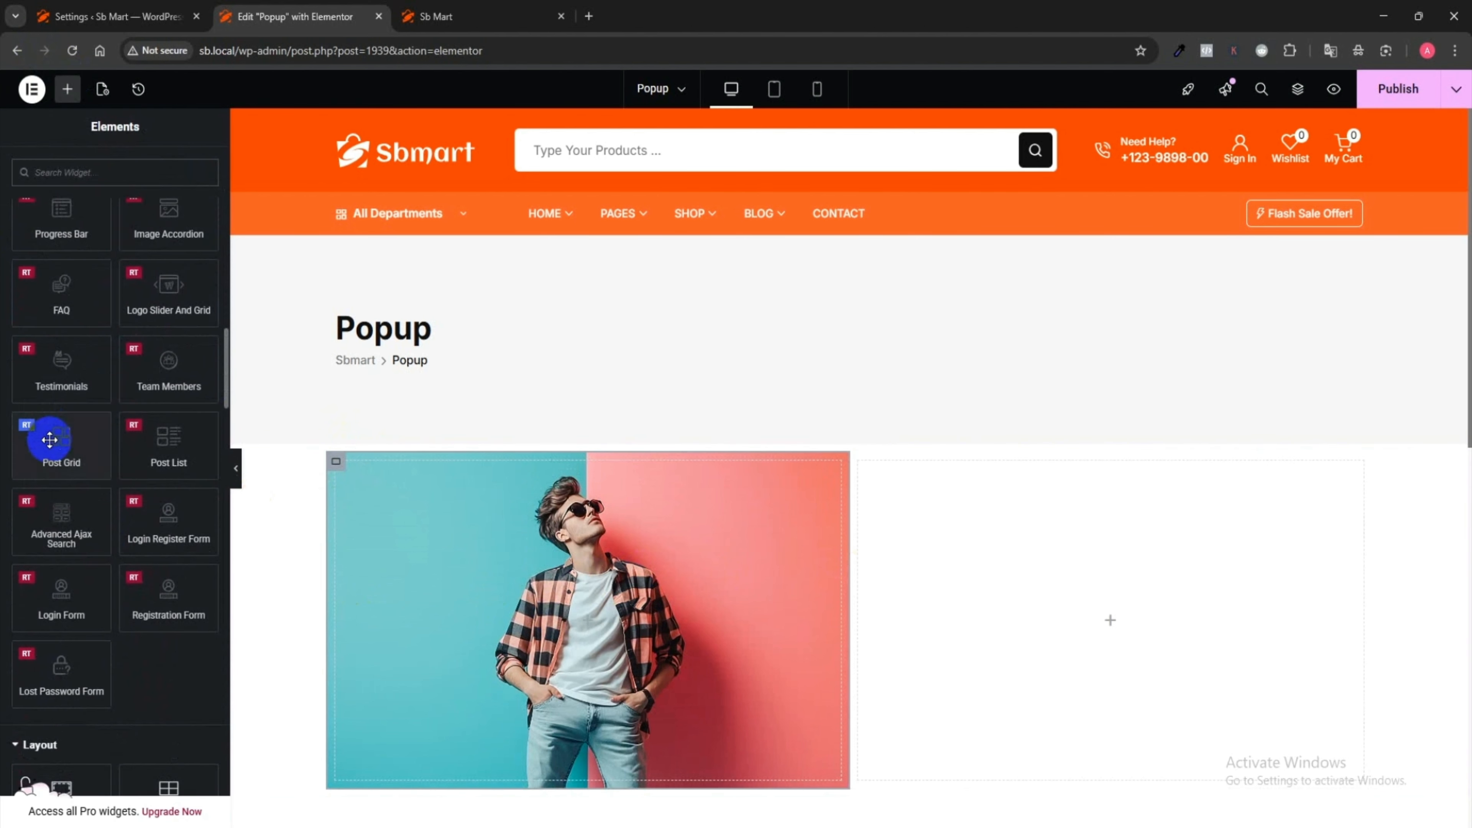
left_click_drag(71, 458, 1073, 626)
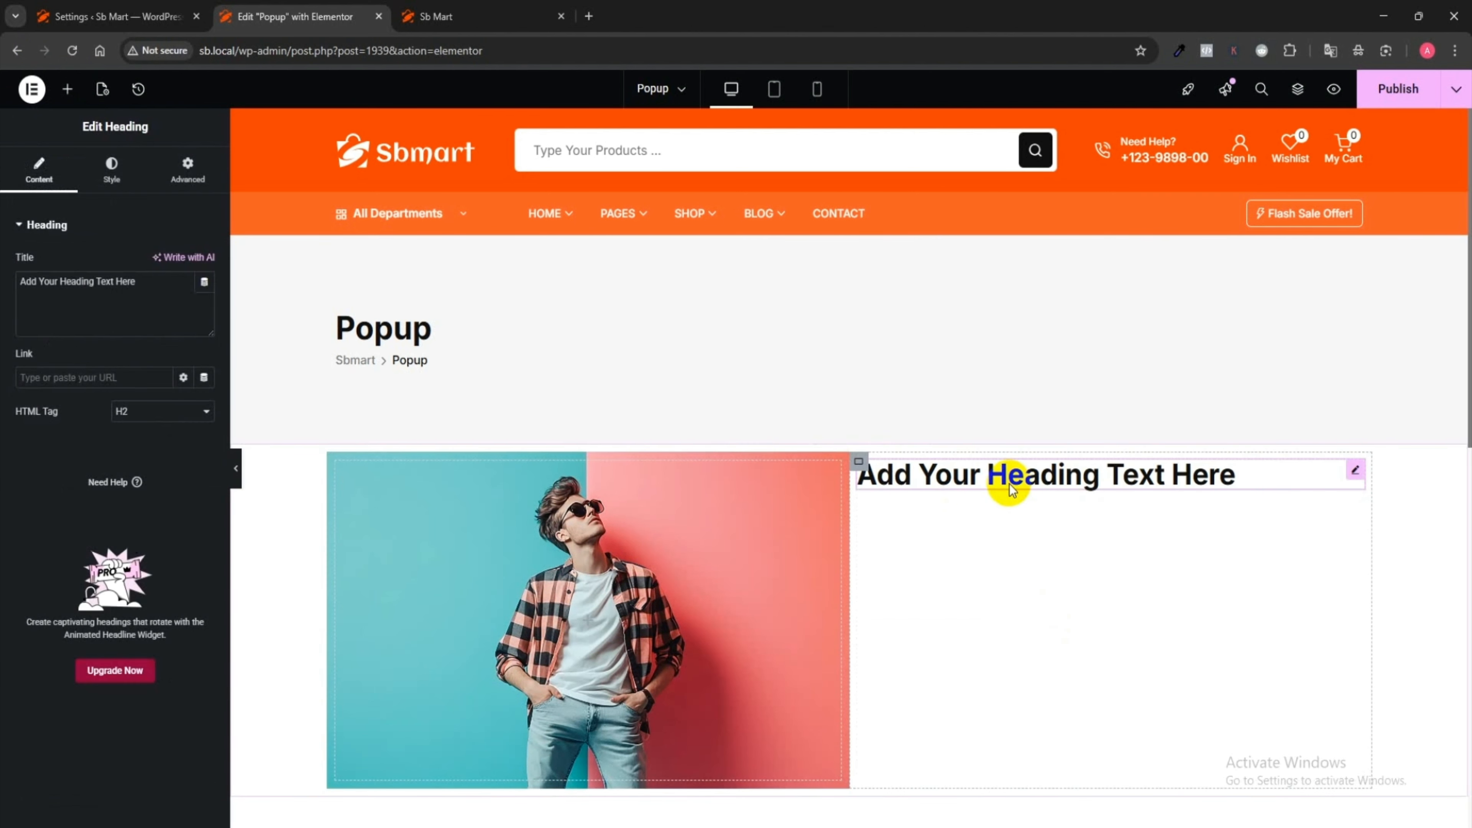
left_click(184, 298)
left_click_drag(168, 286, 3, 288)
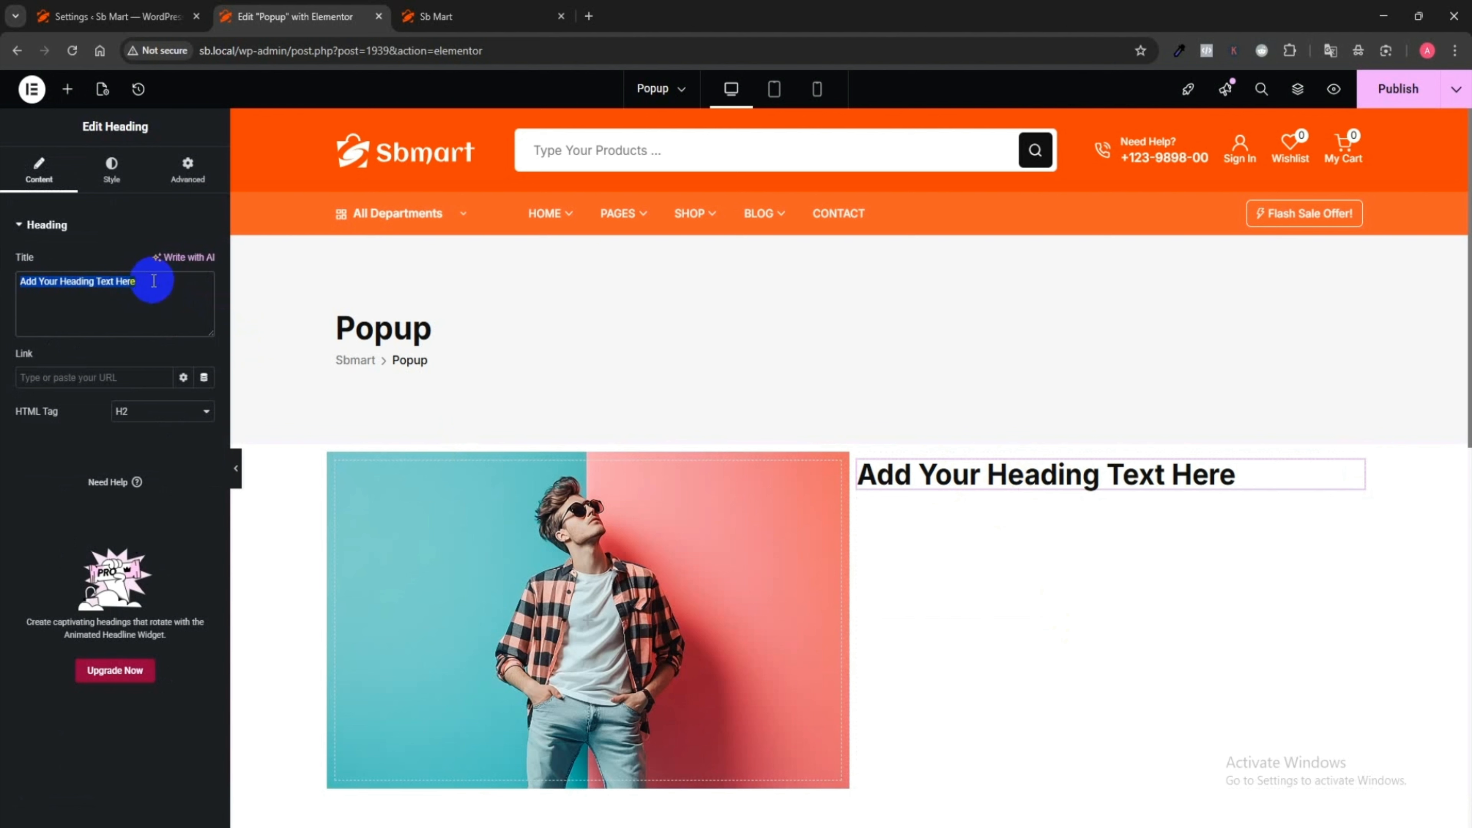
type("New Arrivals. Hot Deals.")
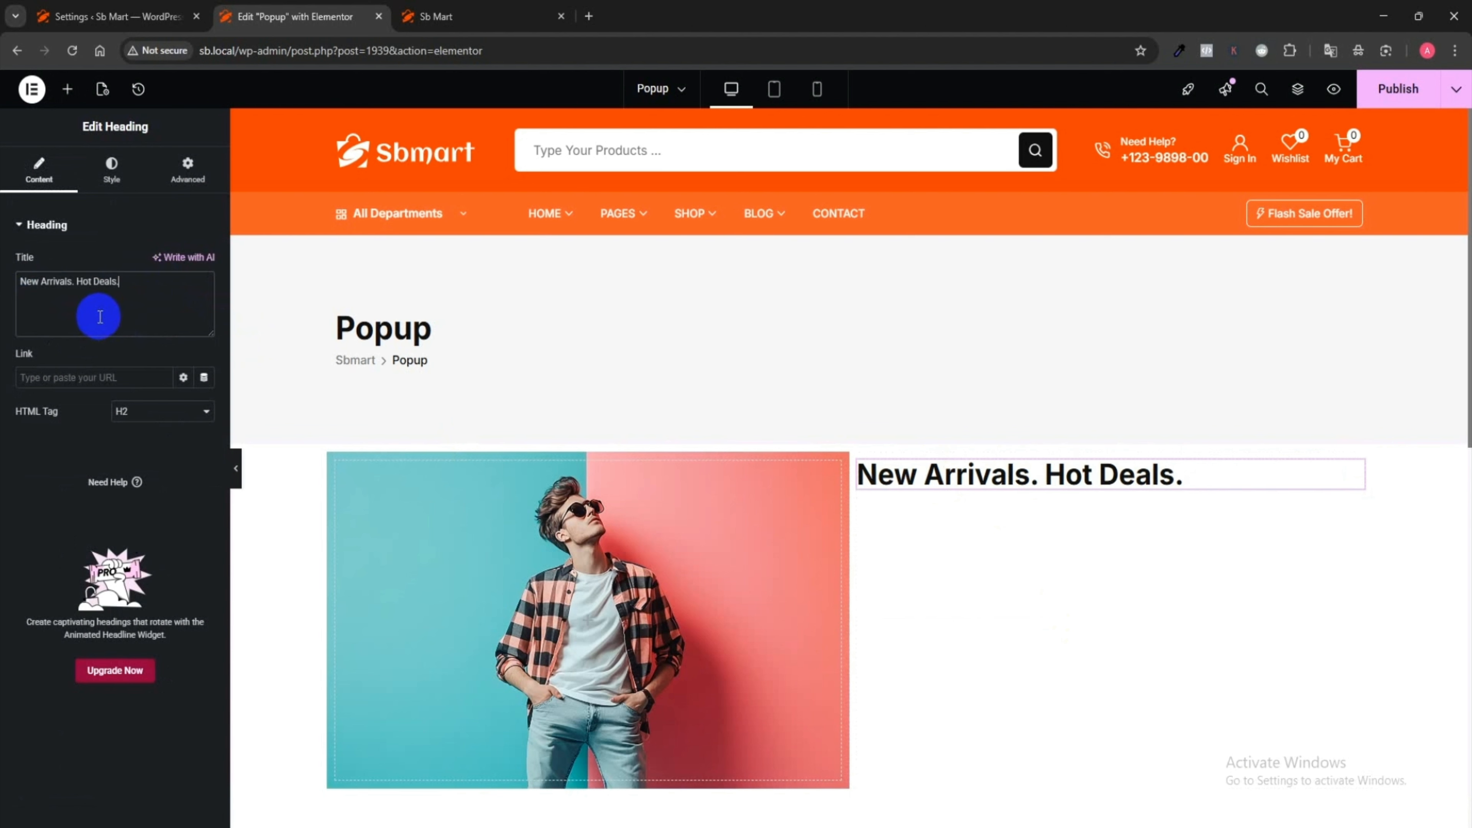
- Set the "New Arrivals. Hot Deals." heading's typography to size 20 px and weight 700 (Bold)
left_click(111, 168)
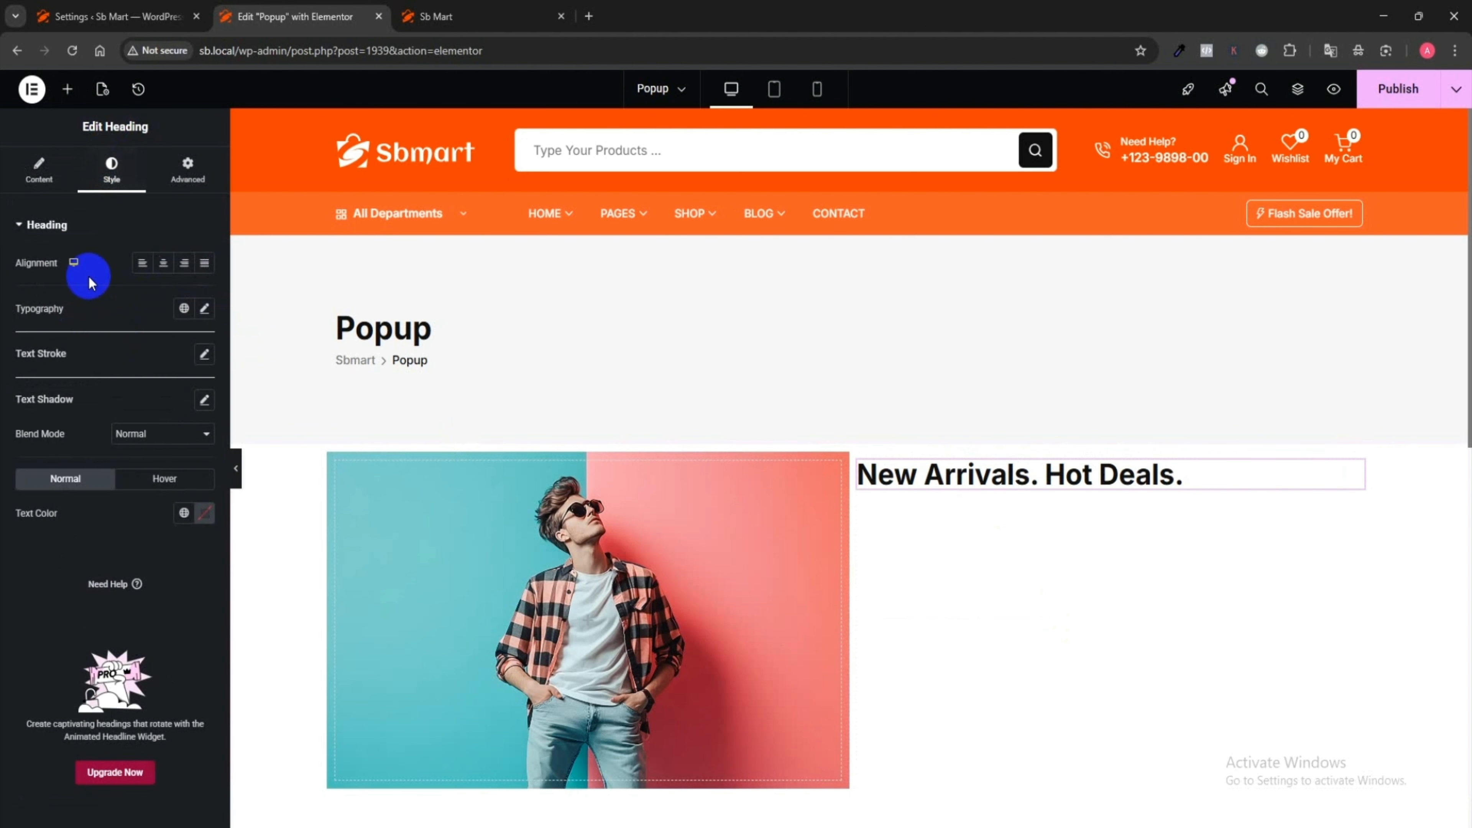
left_click(204, 309)
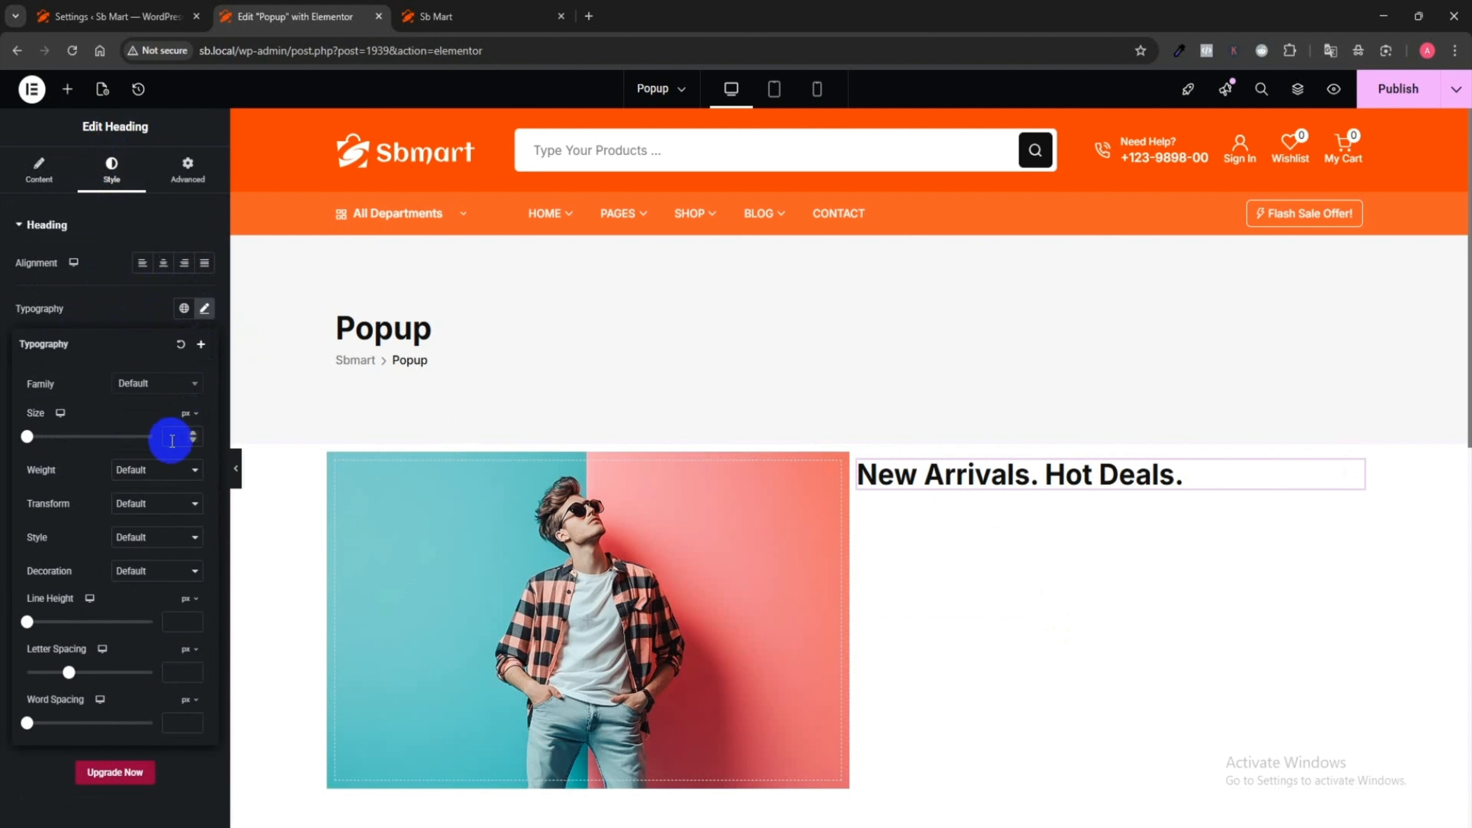
type("12")
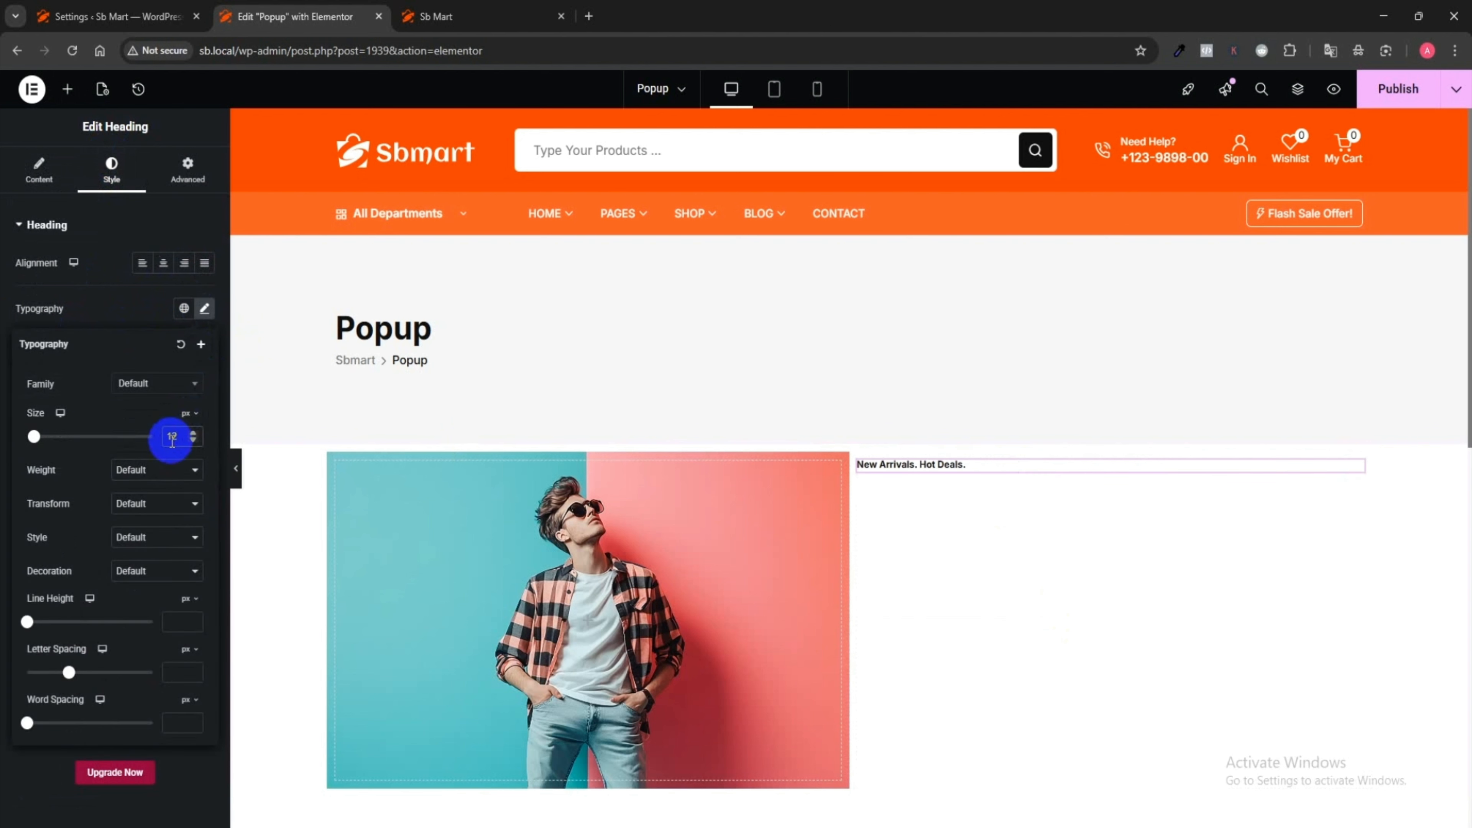
key("BackSpace")
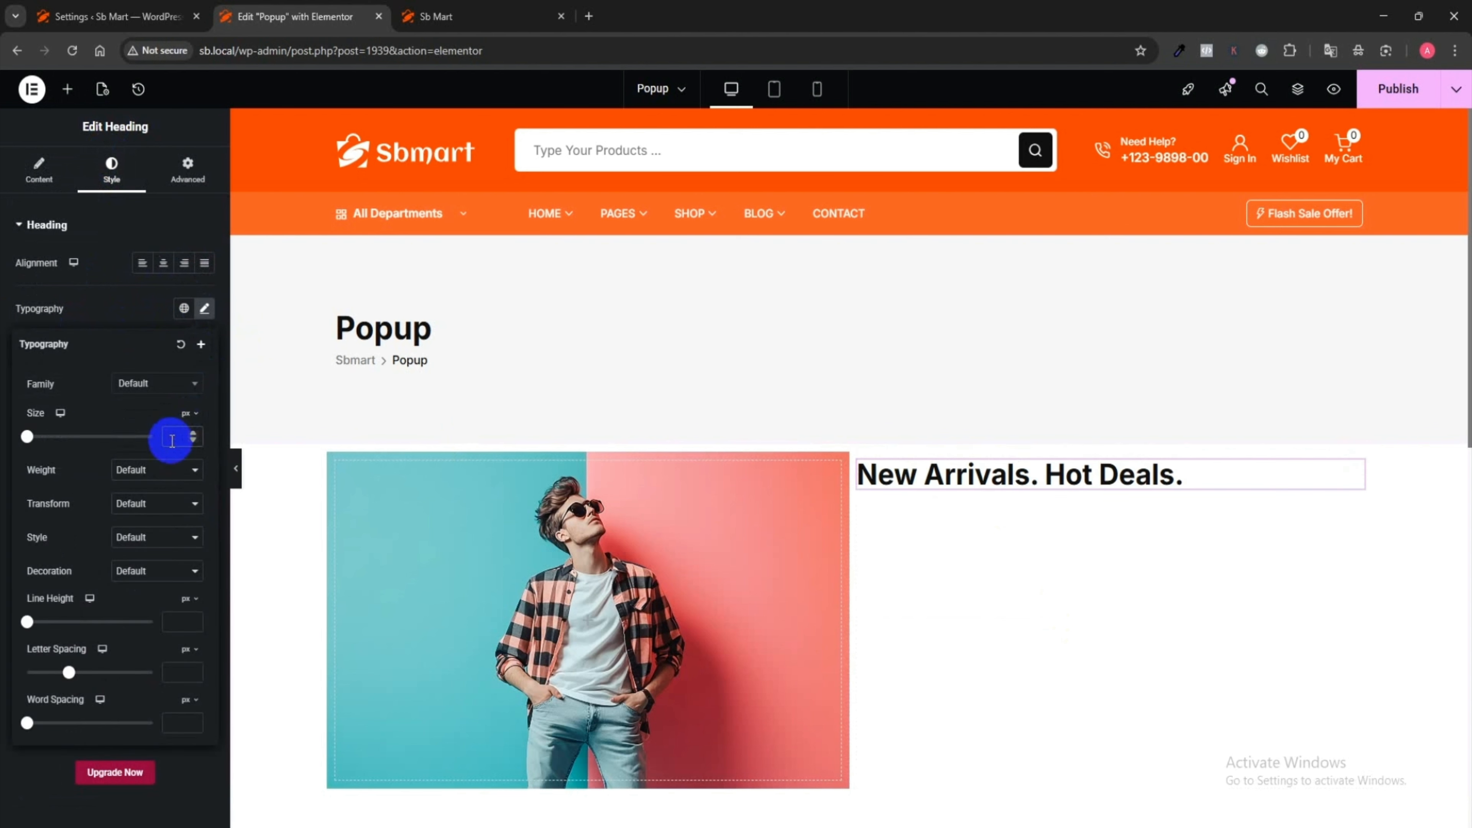
type("18")
key("Up")
key("Up")
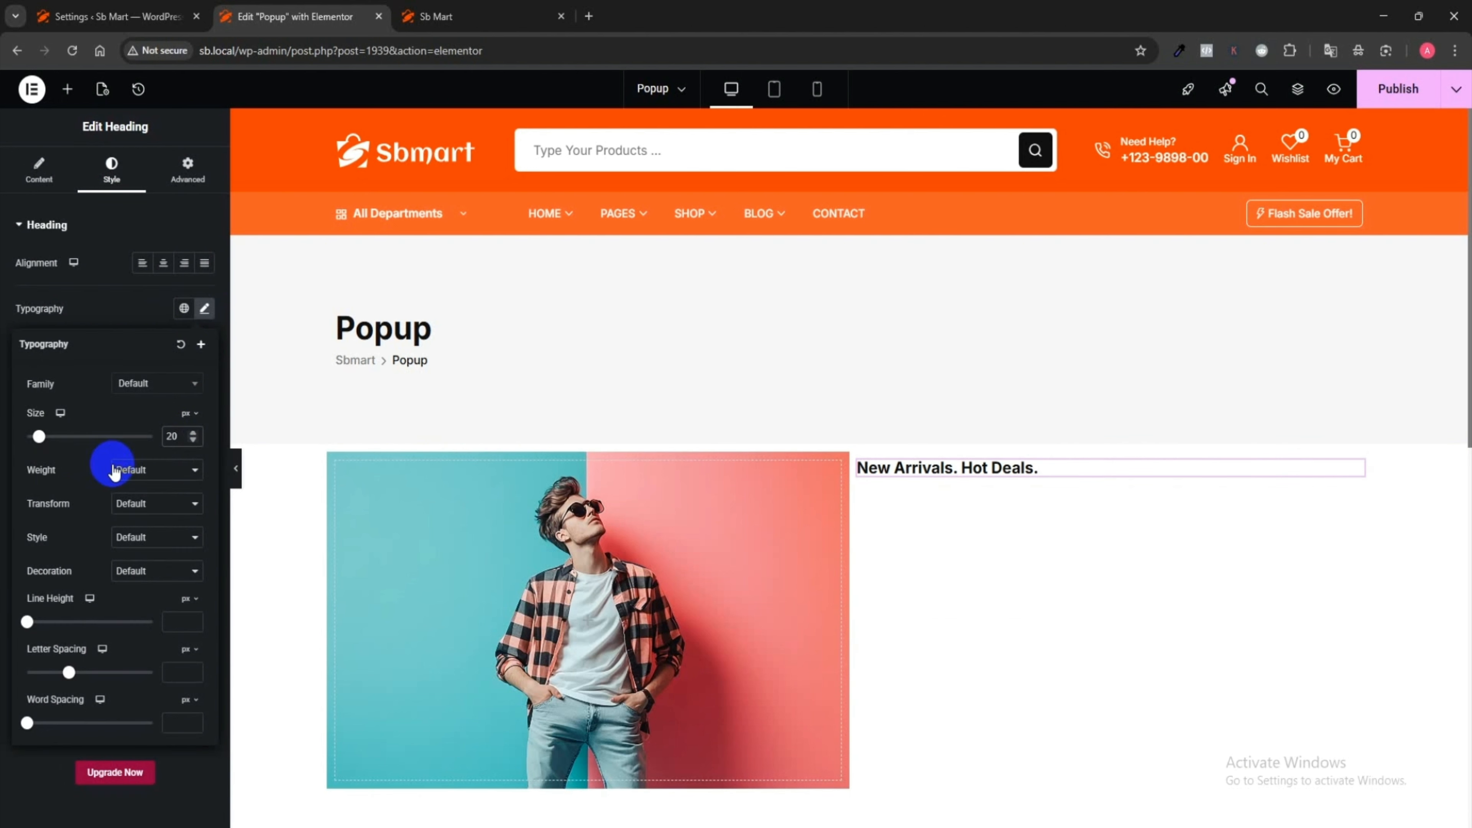
left_click(155, 473)
left_click(145, 606)
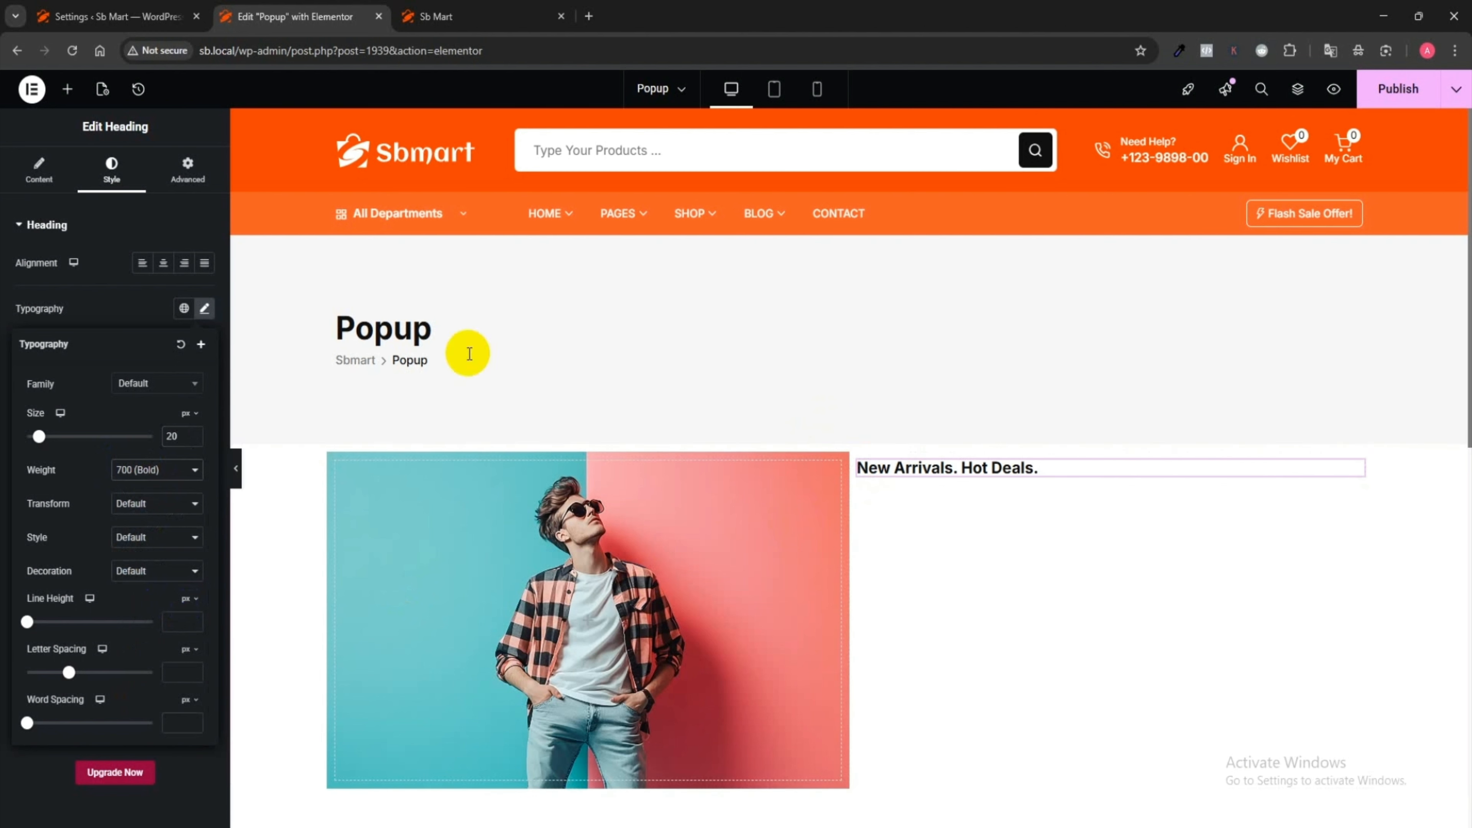
- Add a second Heading widget below the first with the title "Get 20% Off — Shop Now! Don't wait!"
left_click(69, 89)
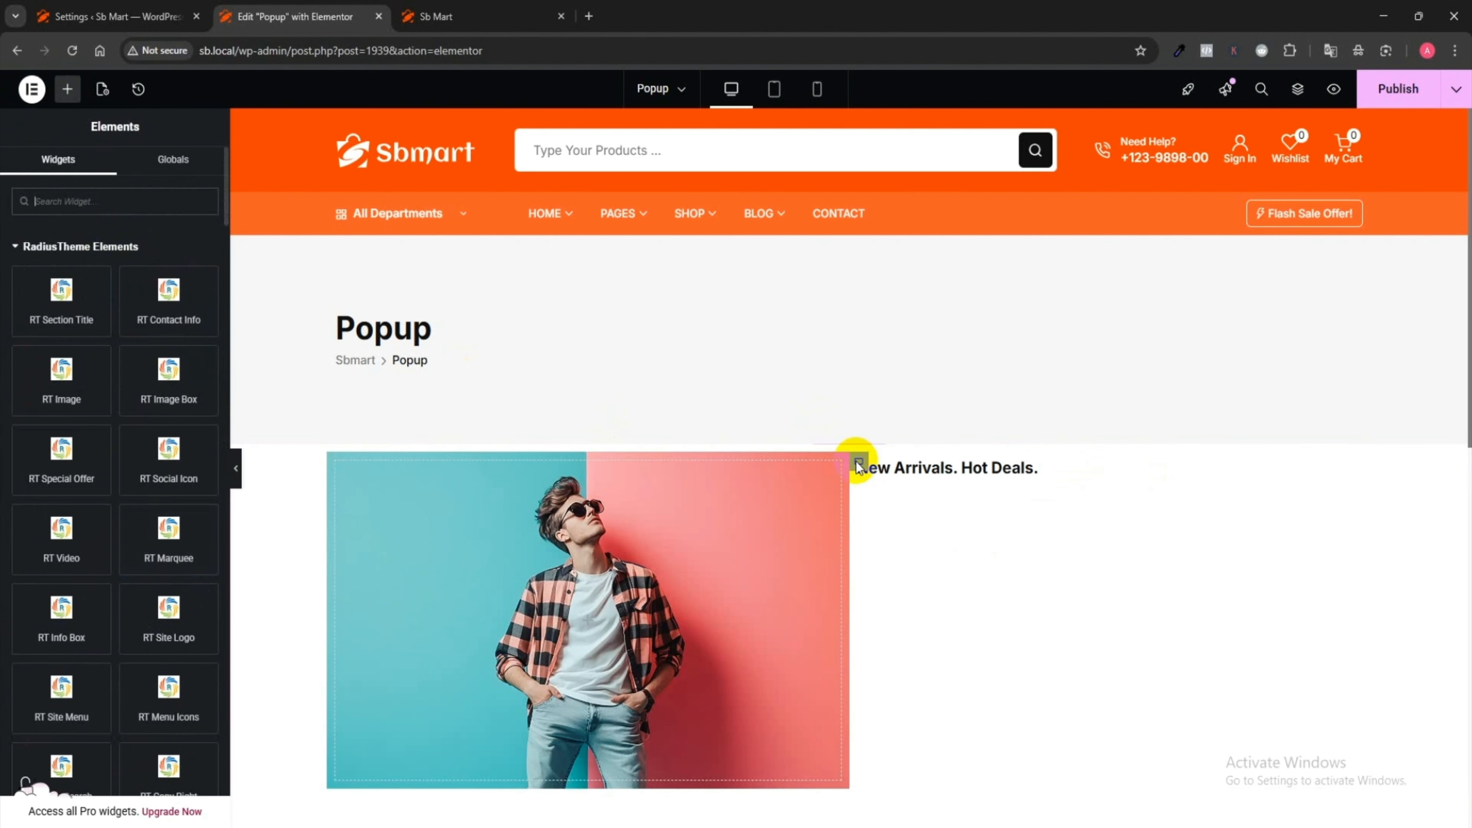
scroll(131, 460, "down", 10)
scroll(131, 567, "down", 5)
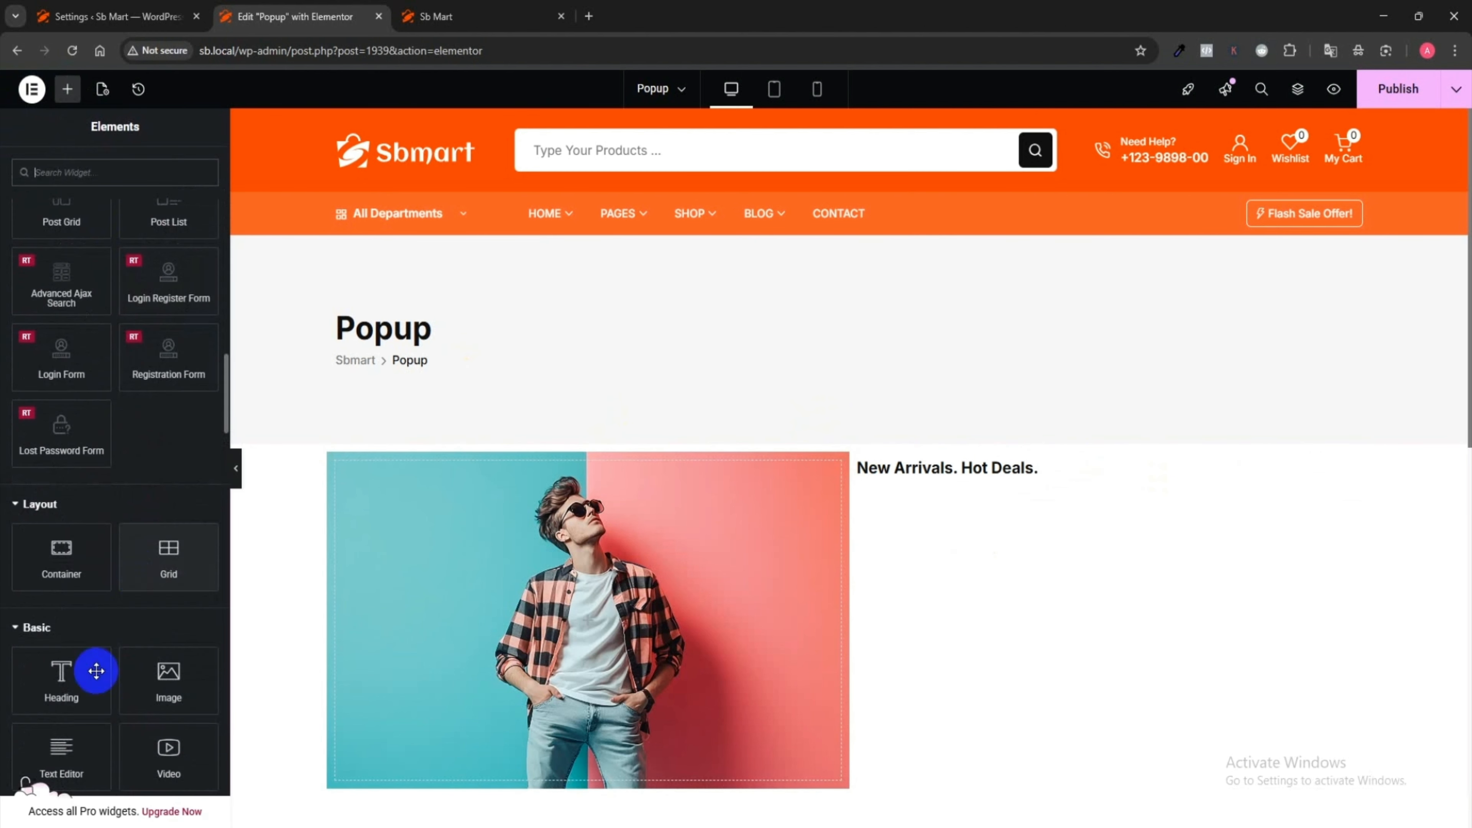
left_click_drag(99, 671, 965, 481)
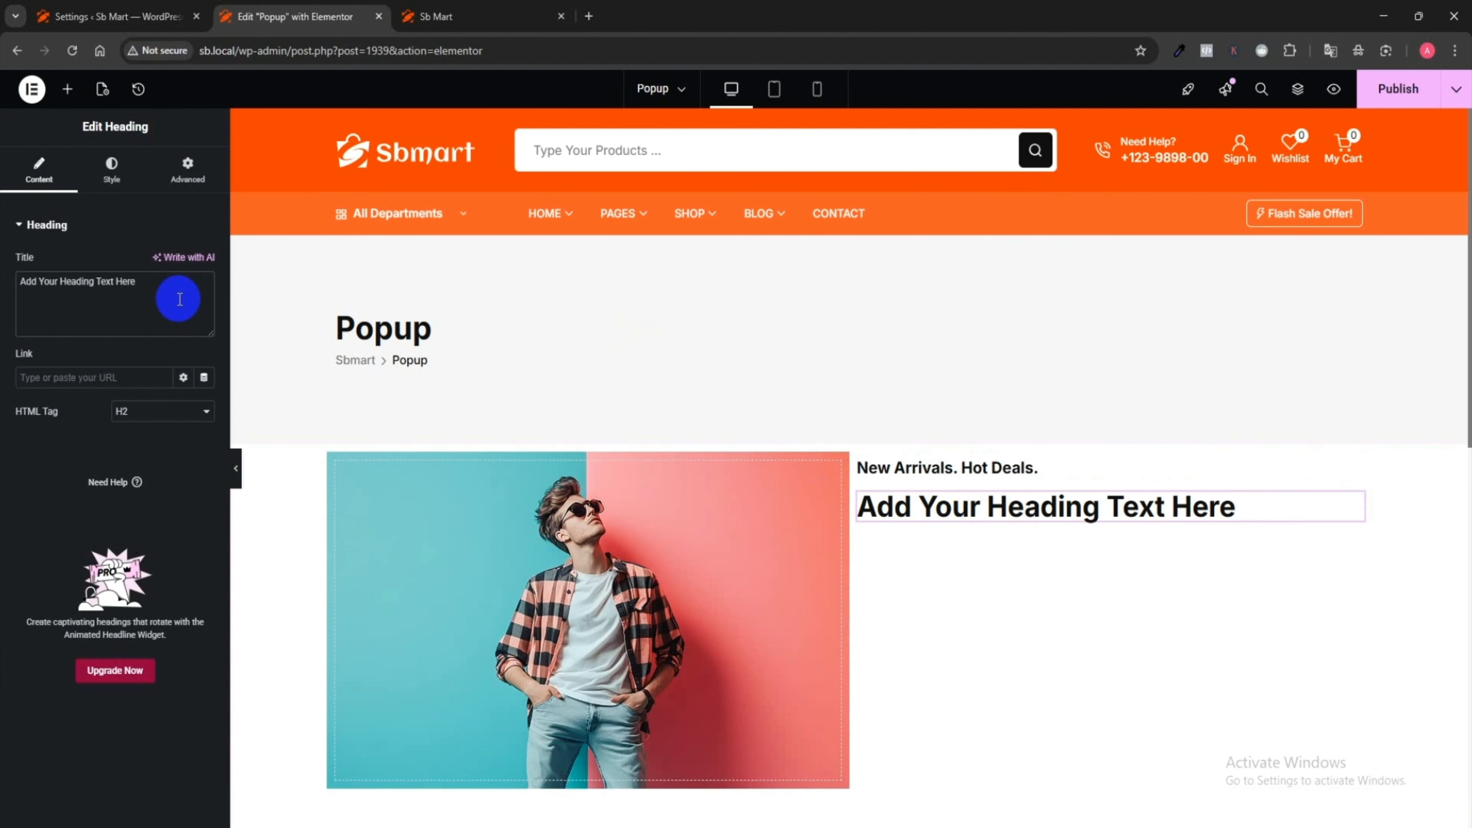
left_click_drag(177, 290, 4, 280)
type("Get 20% Off — Shop Now! Don't wait!")
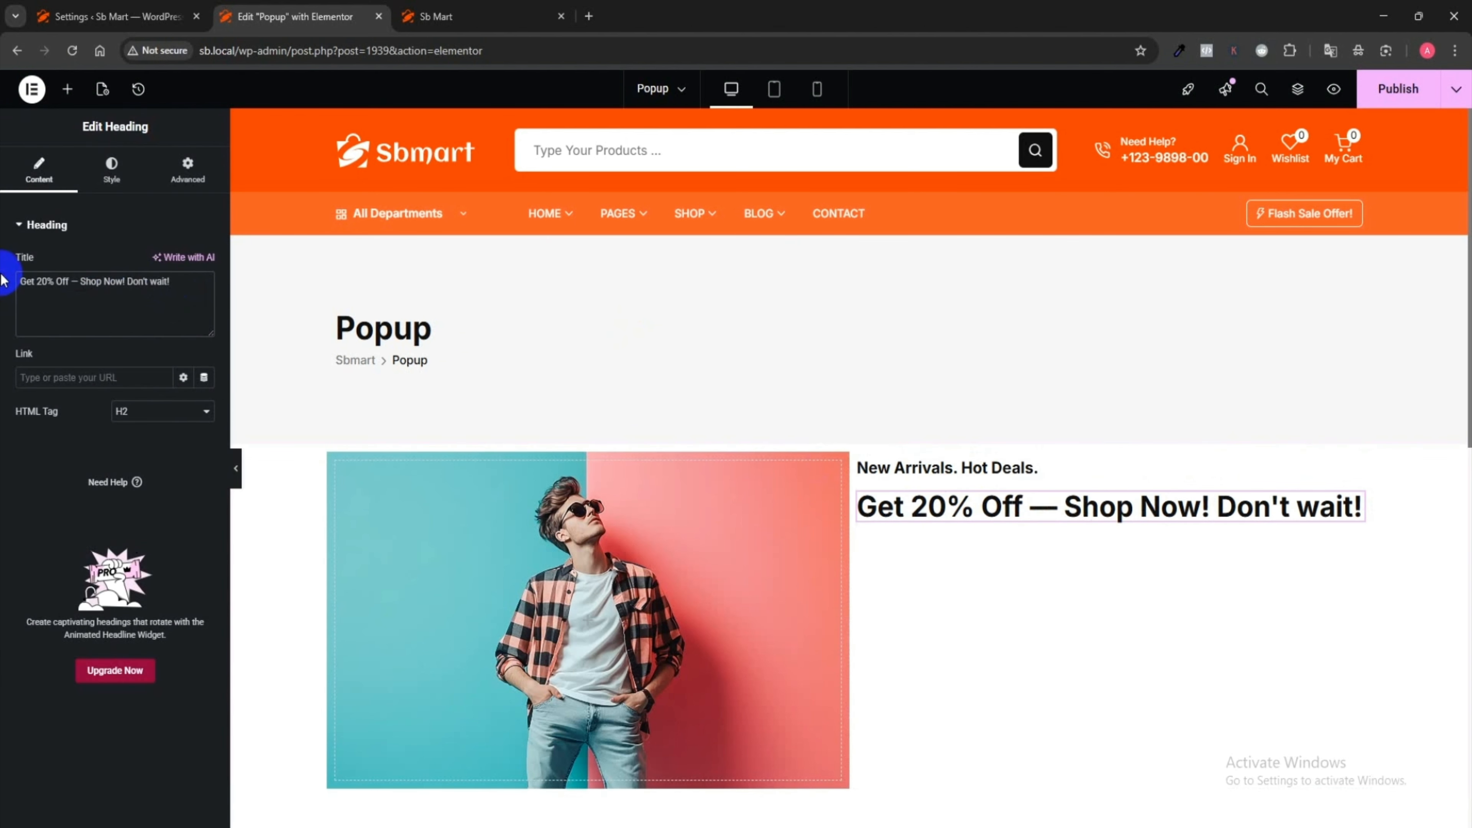
- Set the "Get 20% Off" heading's font size to 36 px
left_click(110, 173)
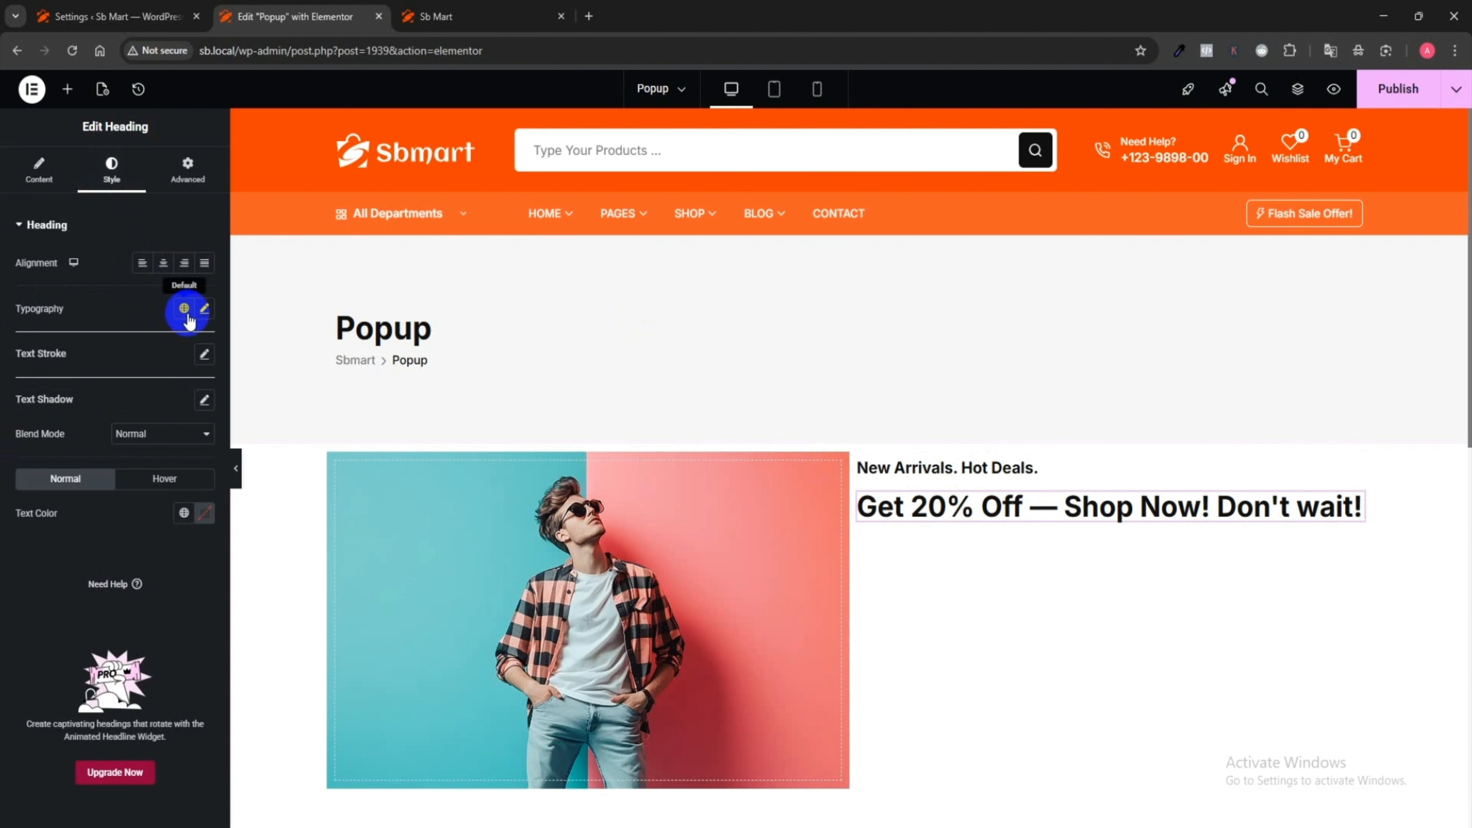
left_click(203, 309)
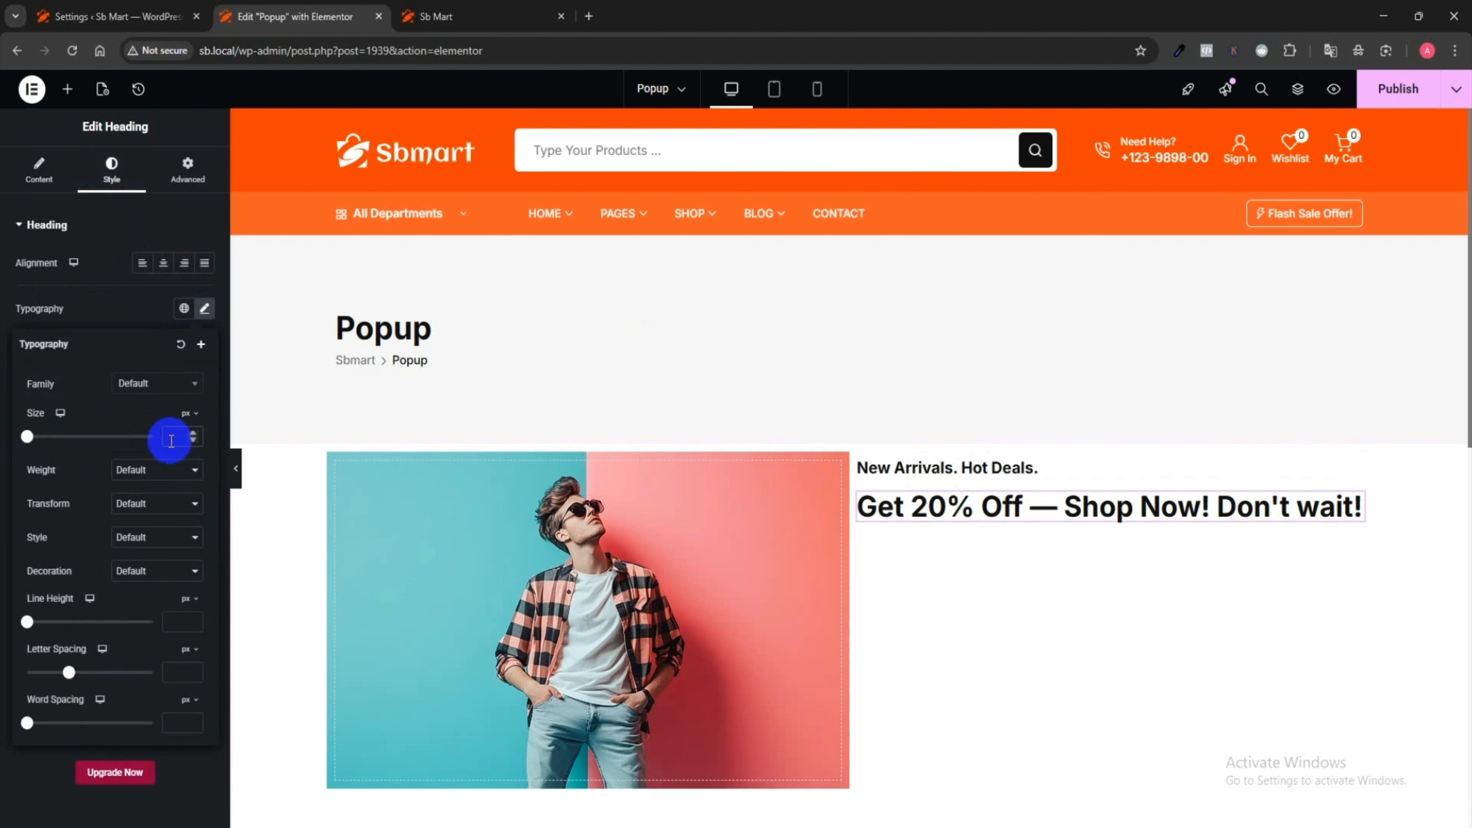
type("40")
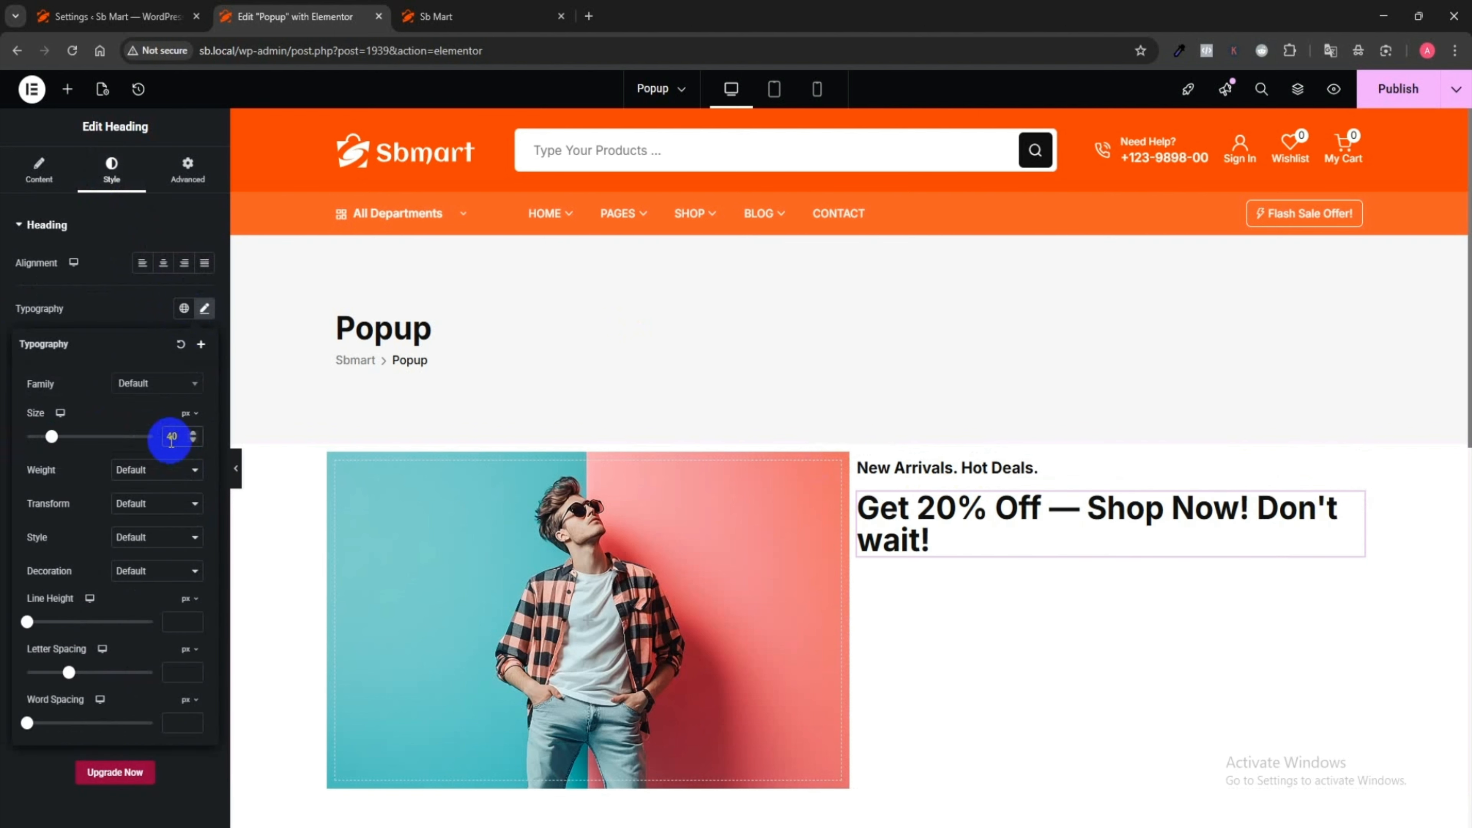
key("Down")
key("Down")
key("Down")
key("Down")
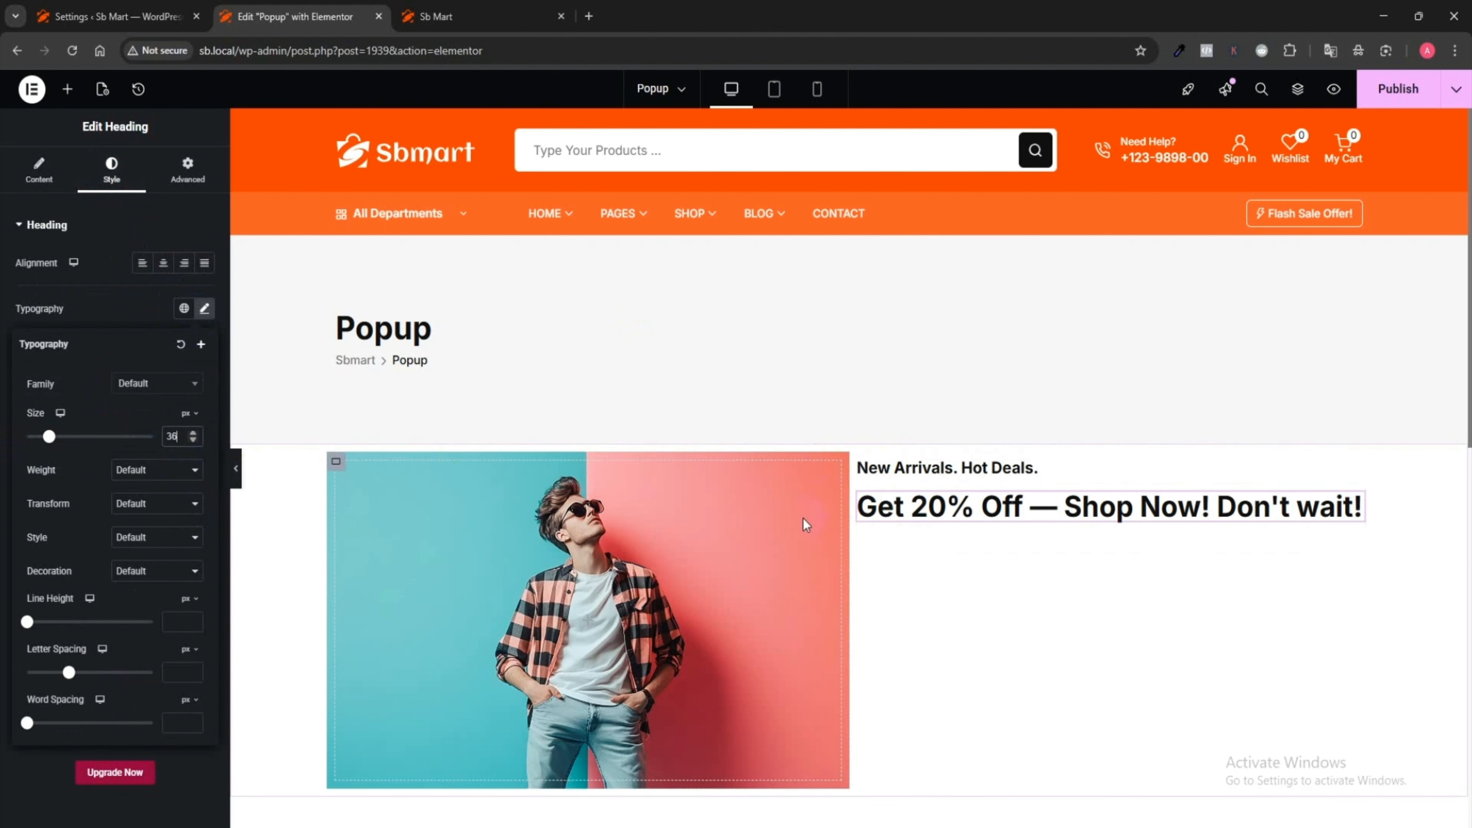
- Add a Button widget below the second heading with the text "Explore Now"
left_click(67, 89)
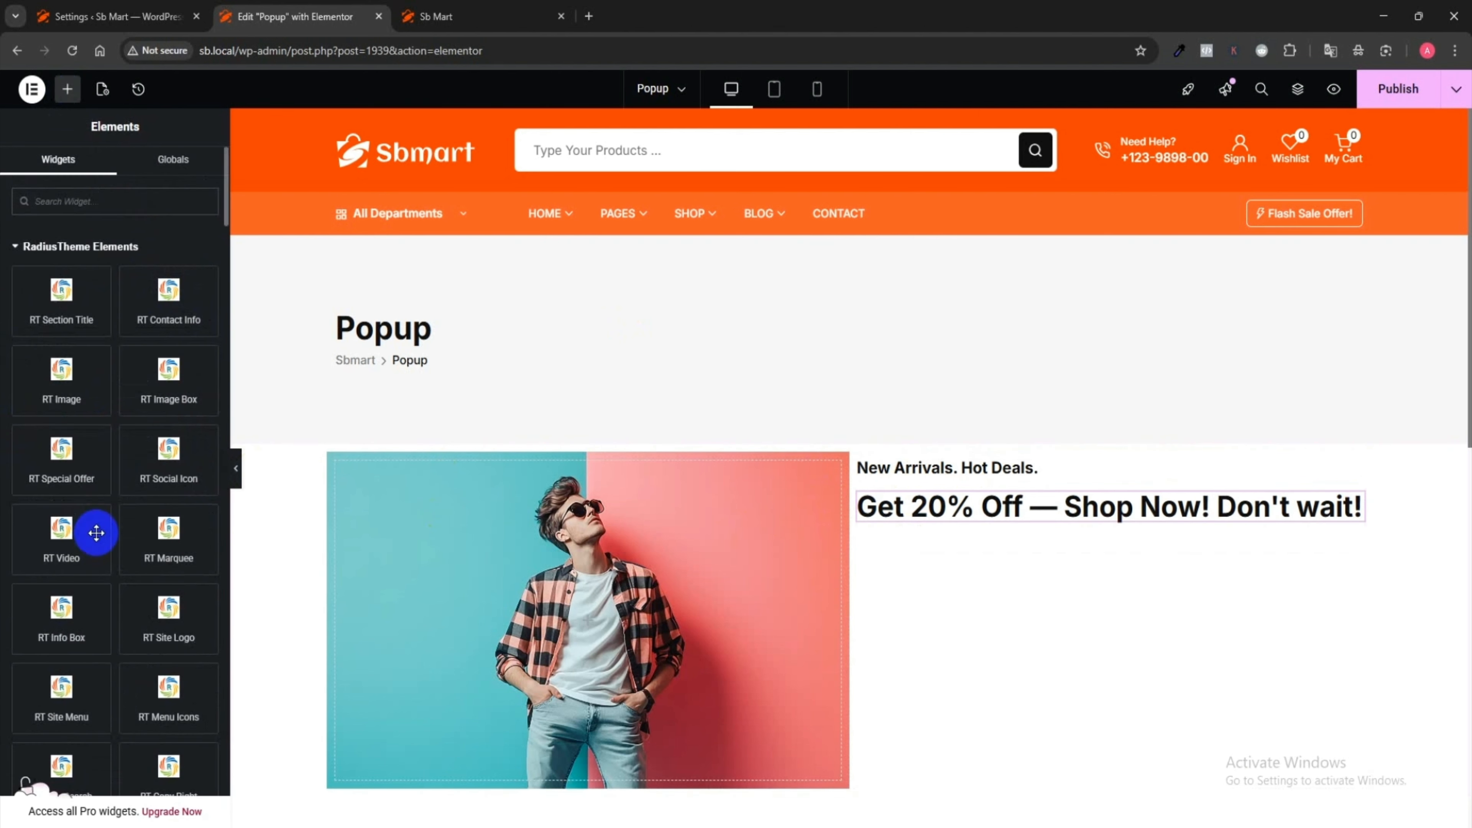
scroll(97, 532, "down", 15)
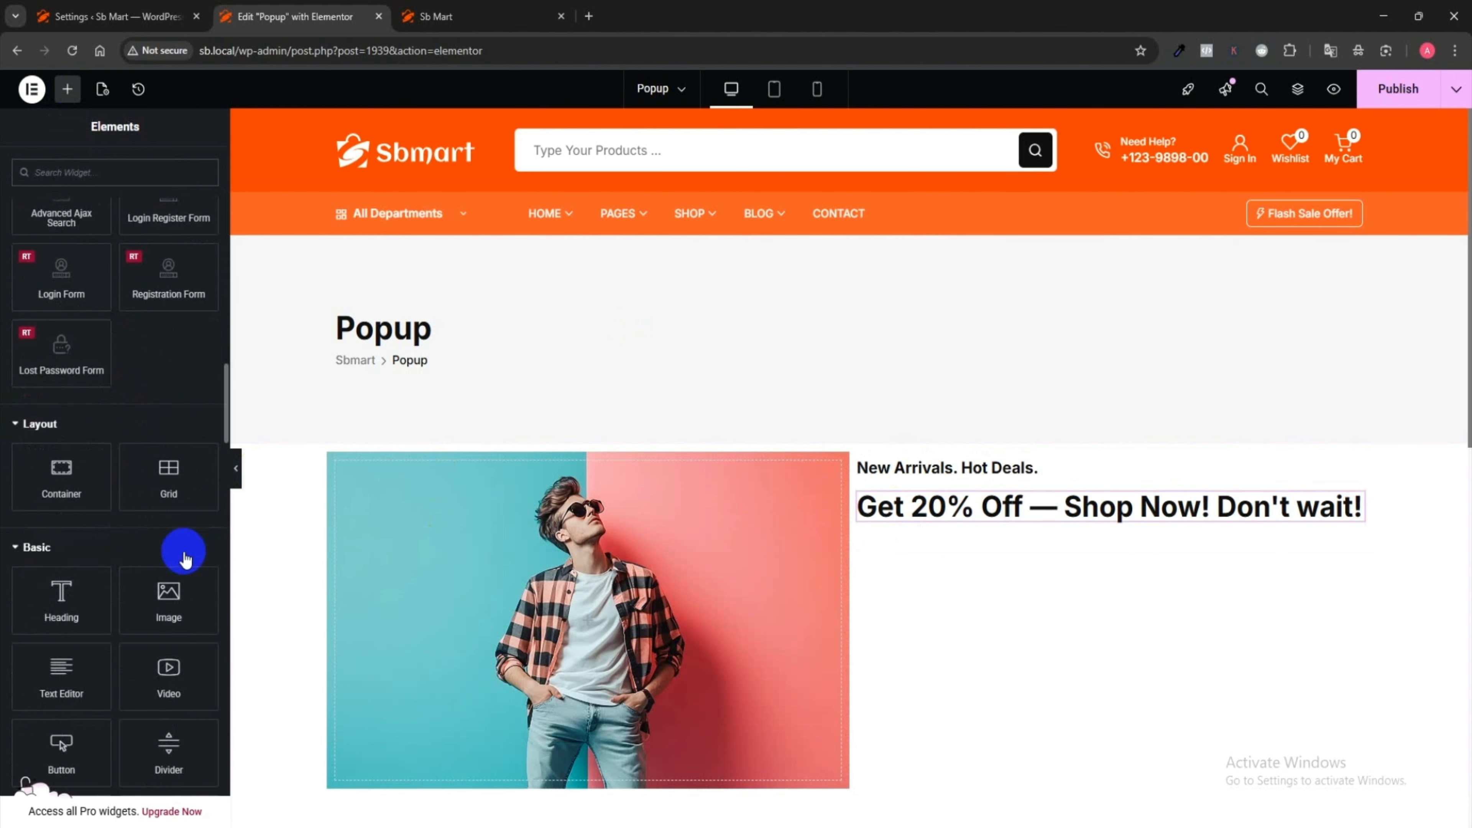
scroll(134, 661, "down", 3)
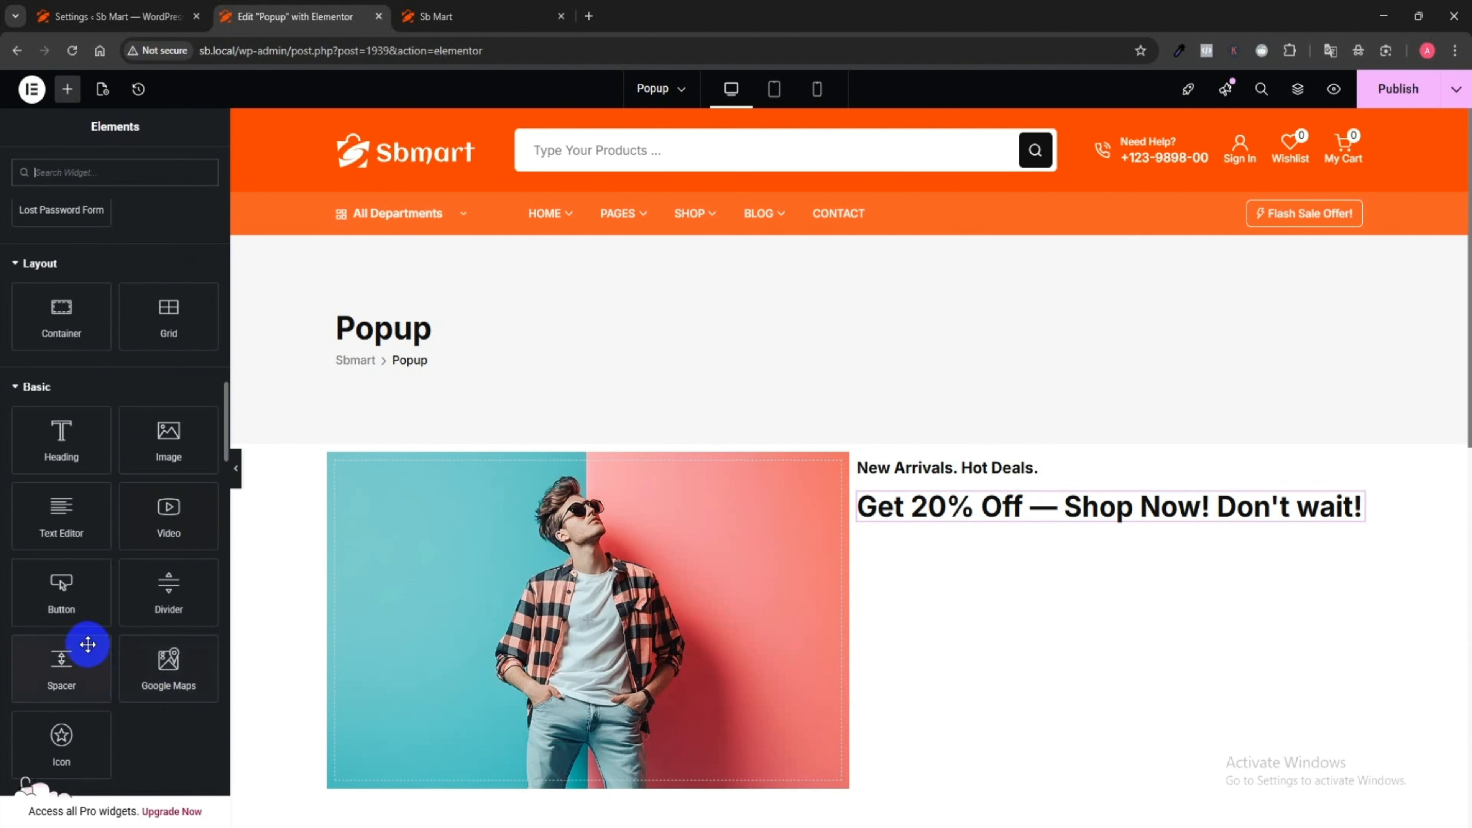
left_click_drag(61, 587, 1018, 518)
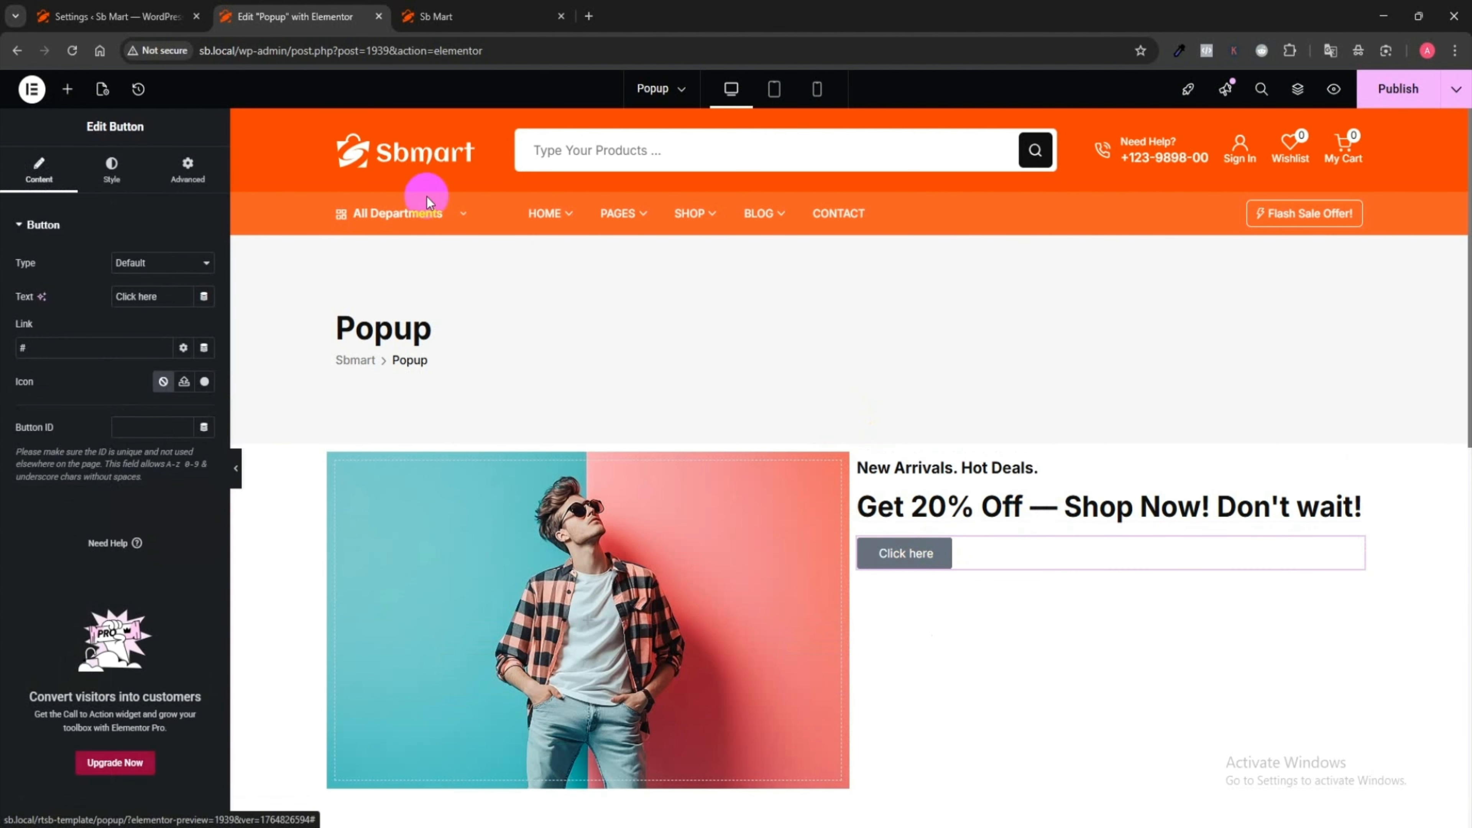
left_click_drag(171, 296, 79, 303)
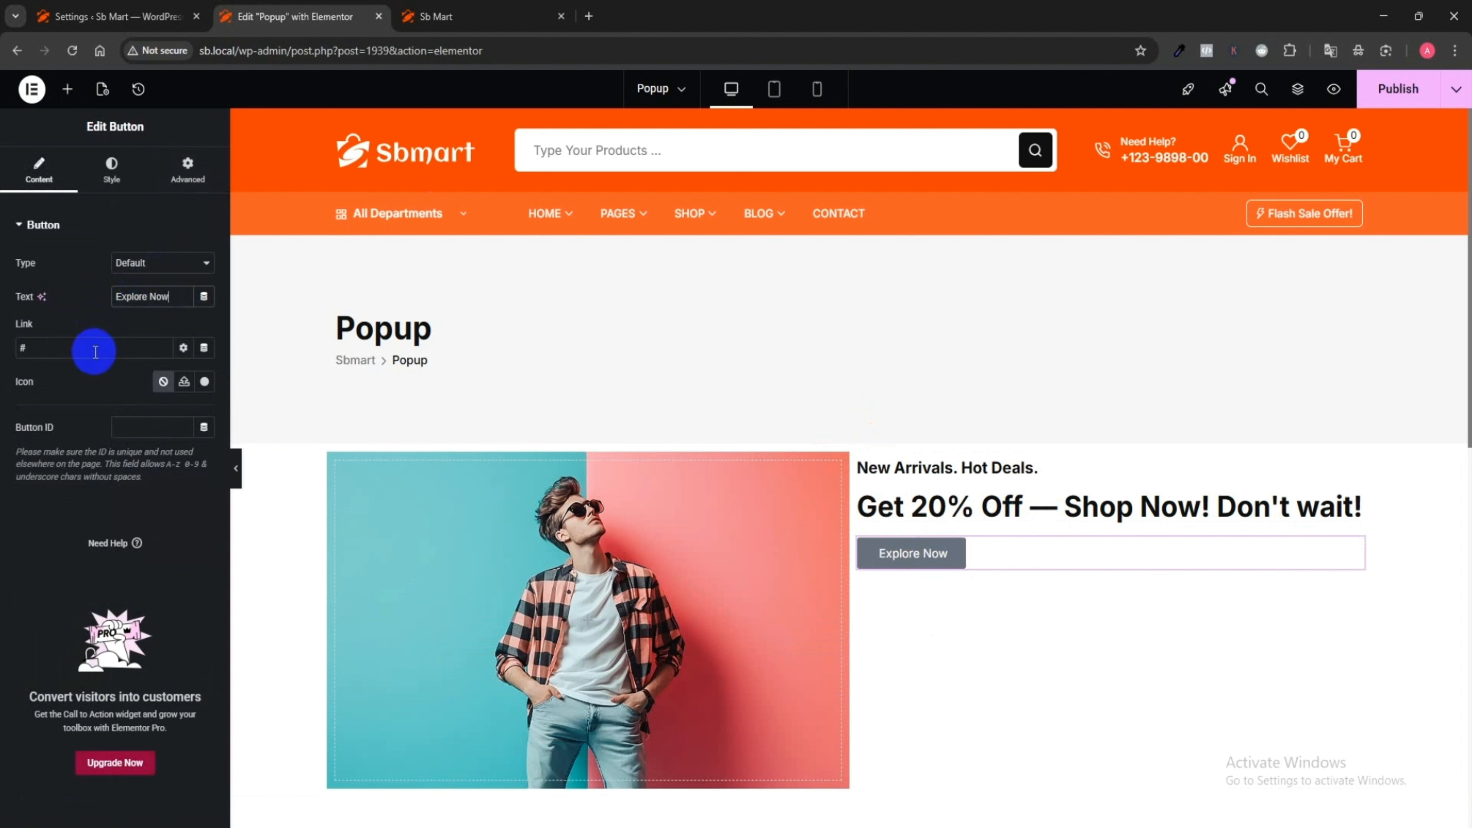
- Set the Explore Now button's normal background color to the orange hex value fc4100
left_click(112, 168)
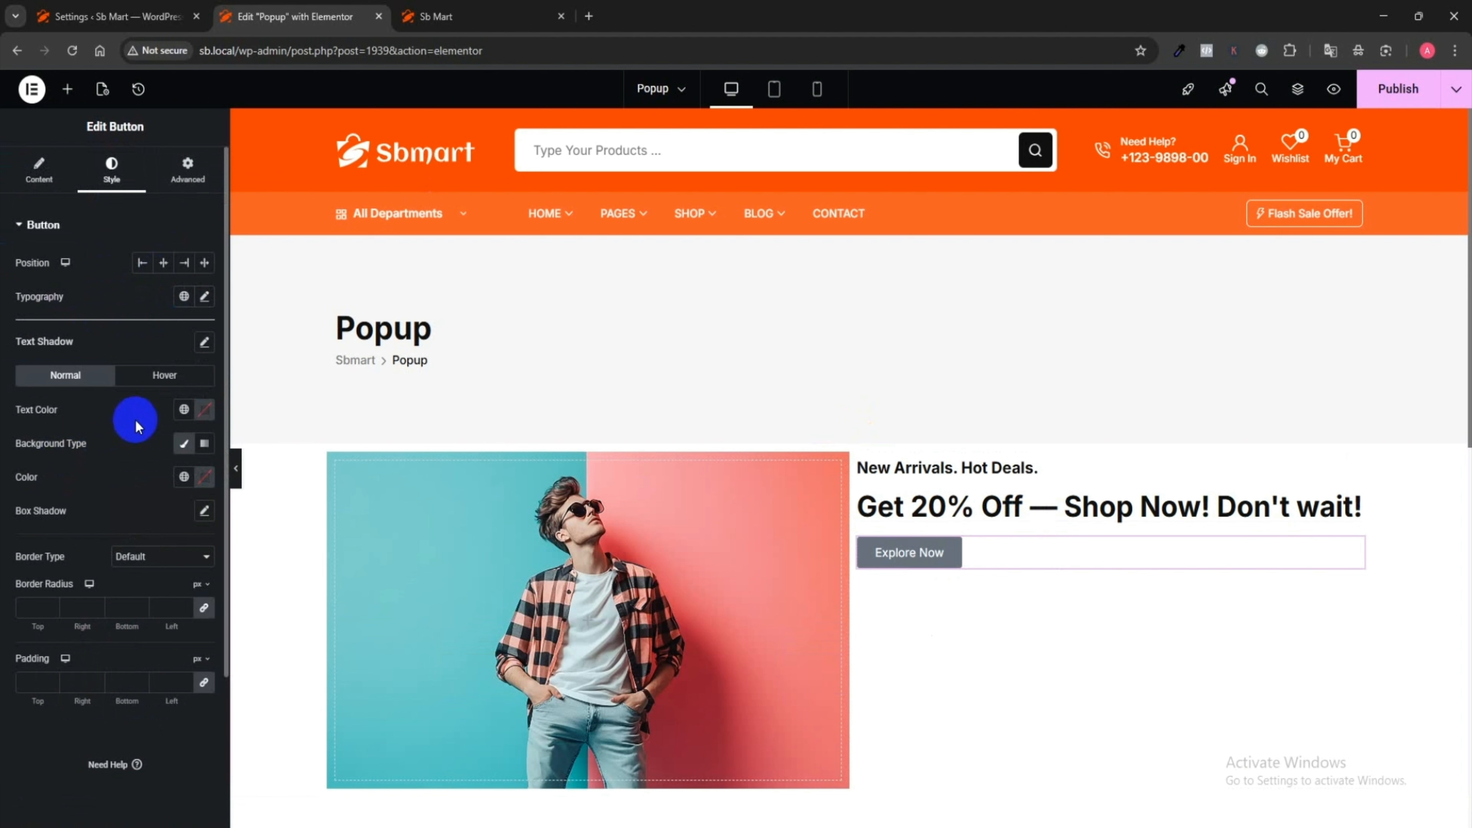
left_click(203, 476)
left_click(171, 708)
key("ctrl+v")
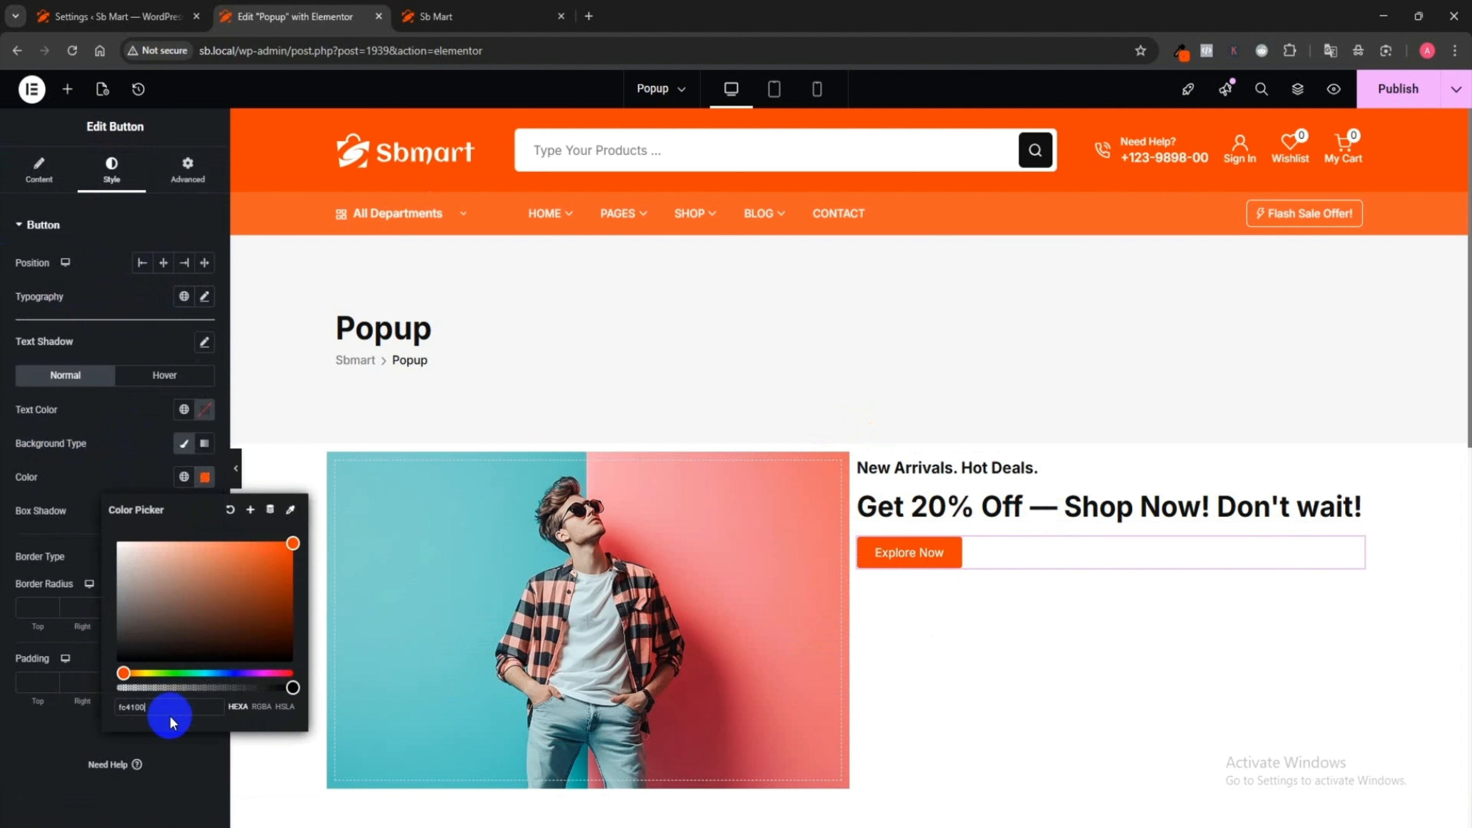
left_click(132, 438)
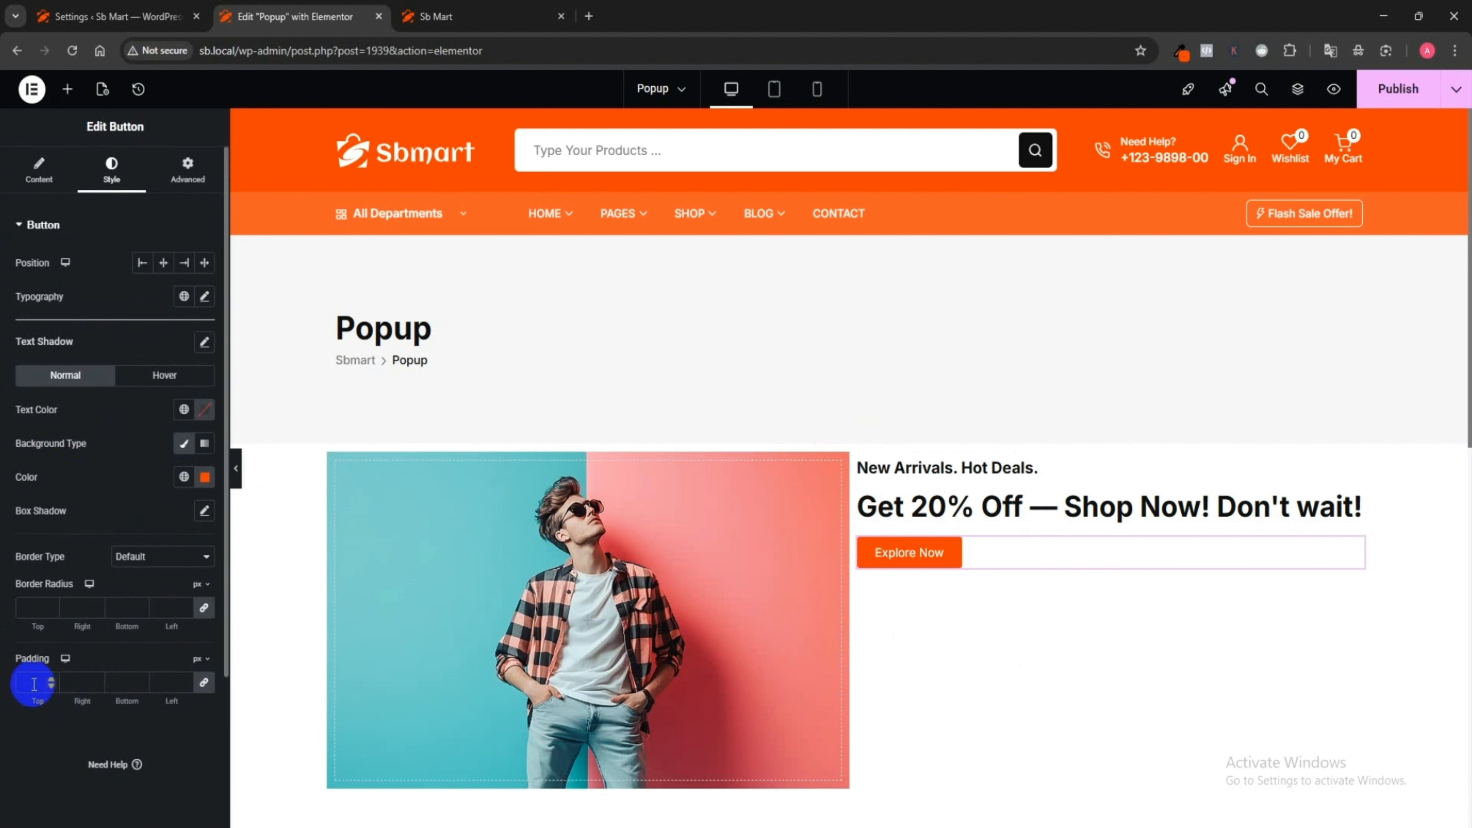
- Set the button's padding to 20 px at top and bottom and, with the values unlinked, 40 px at right and left
left_click(51, 684)
type("20")
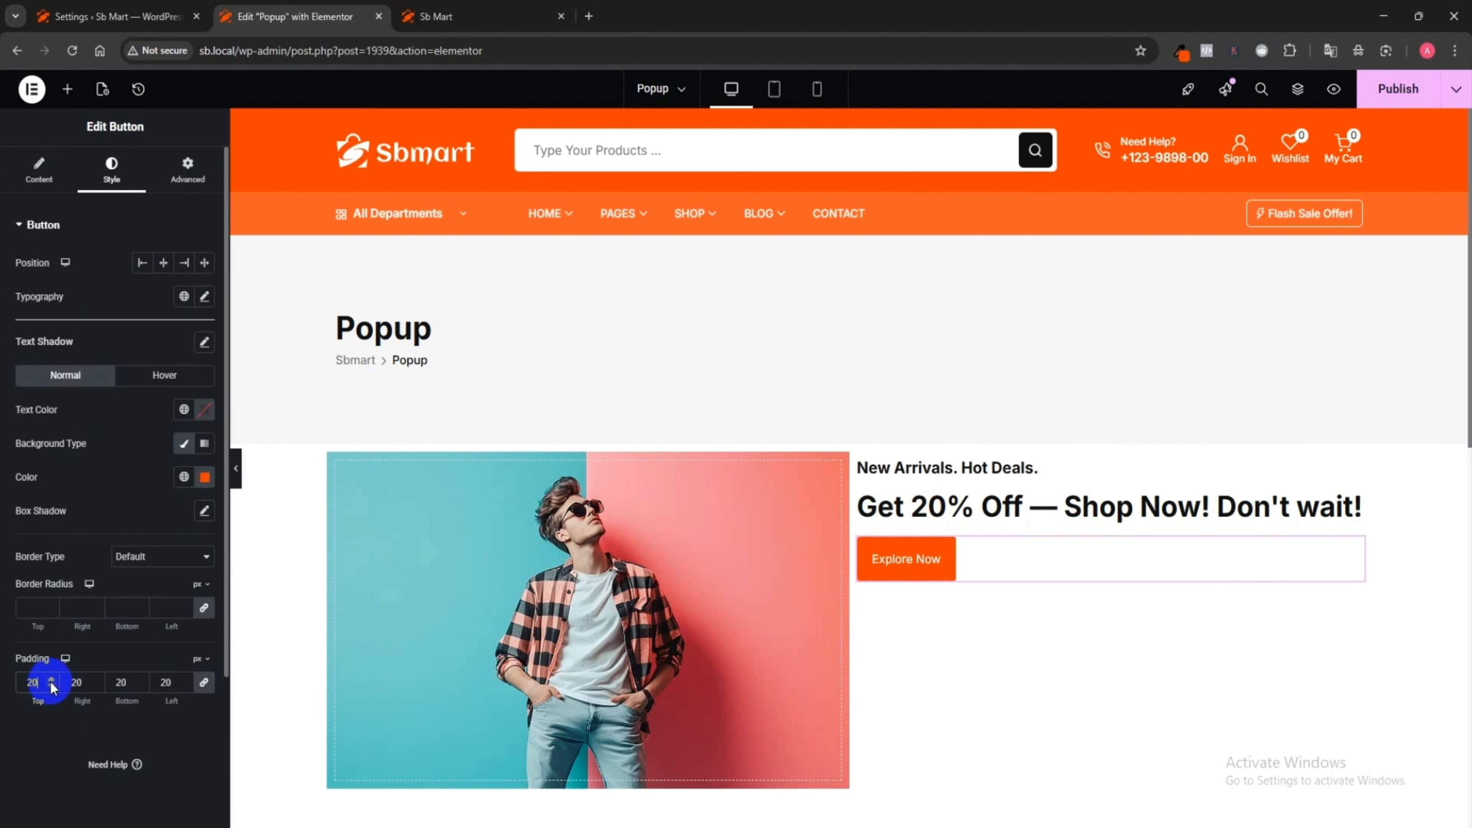
left_click(204, 682)
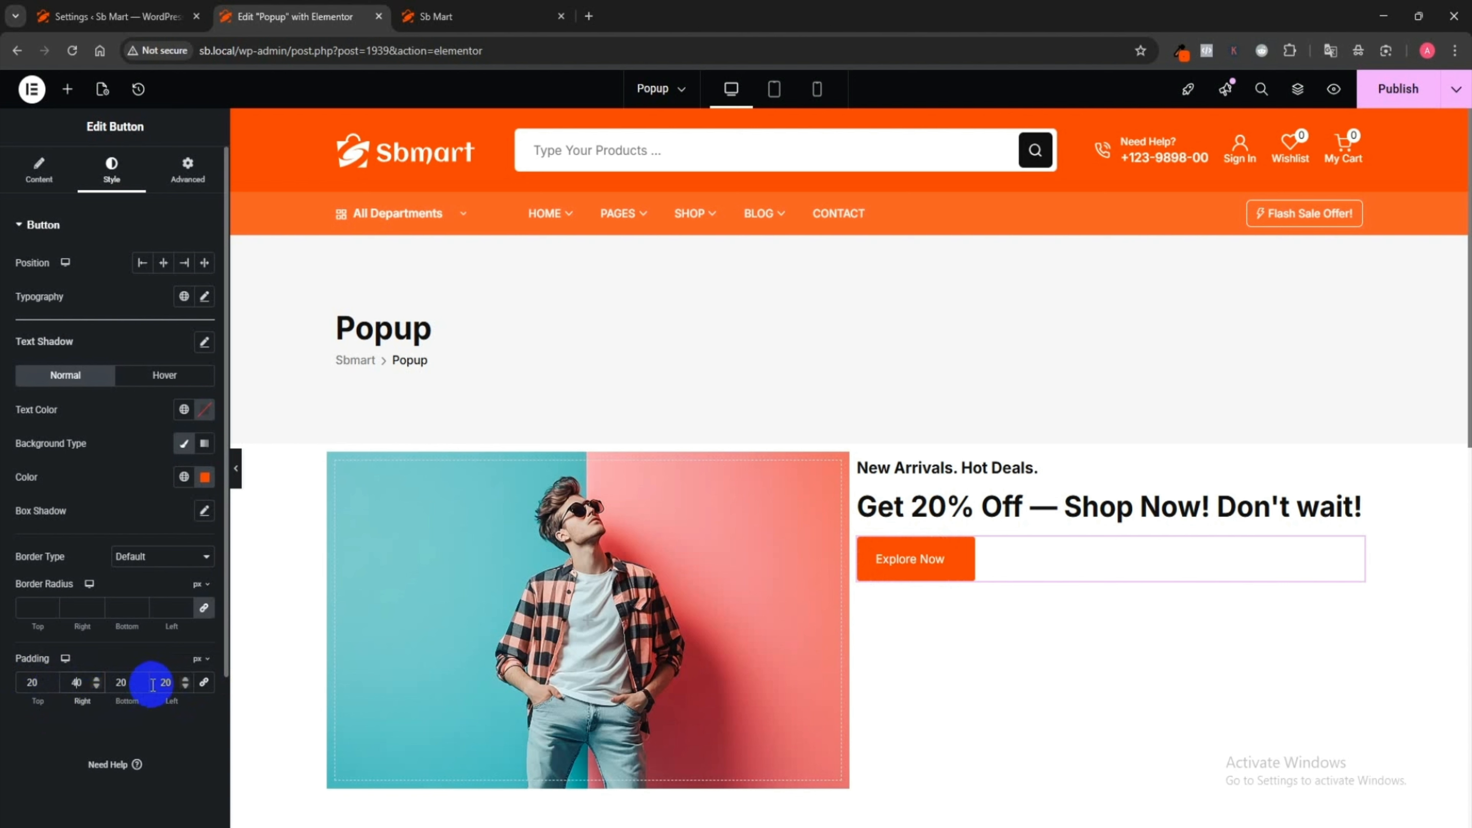
type("40")
left_click(130, 684)
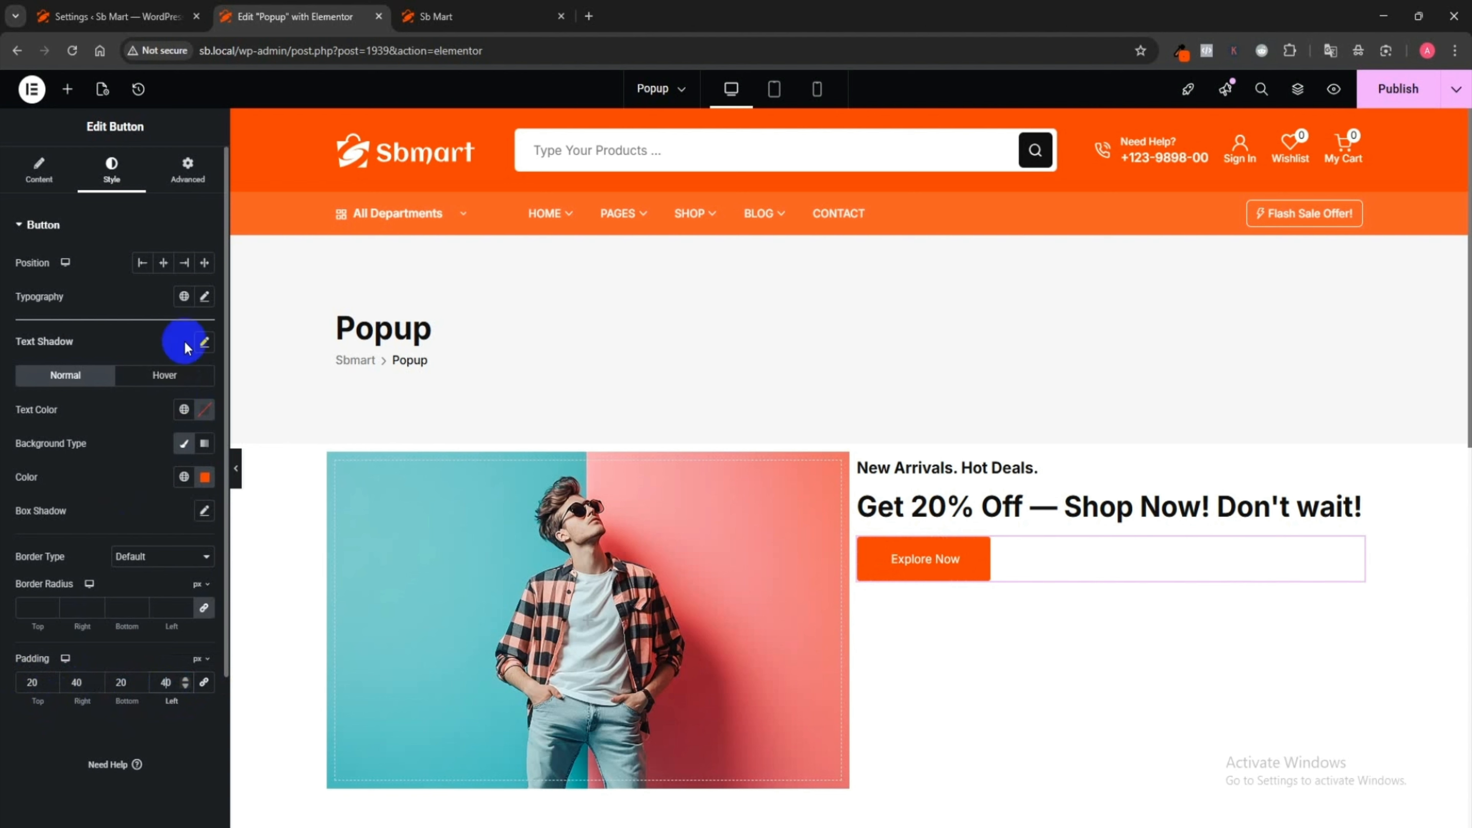
- Set the Explore Now button's font size to 16 px
left_click(204, 296)
left_click(176, 422)
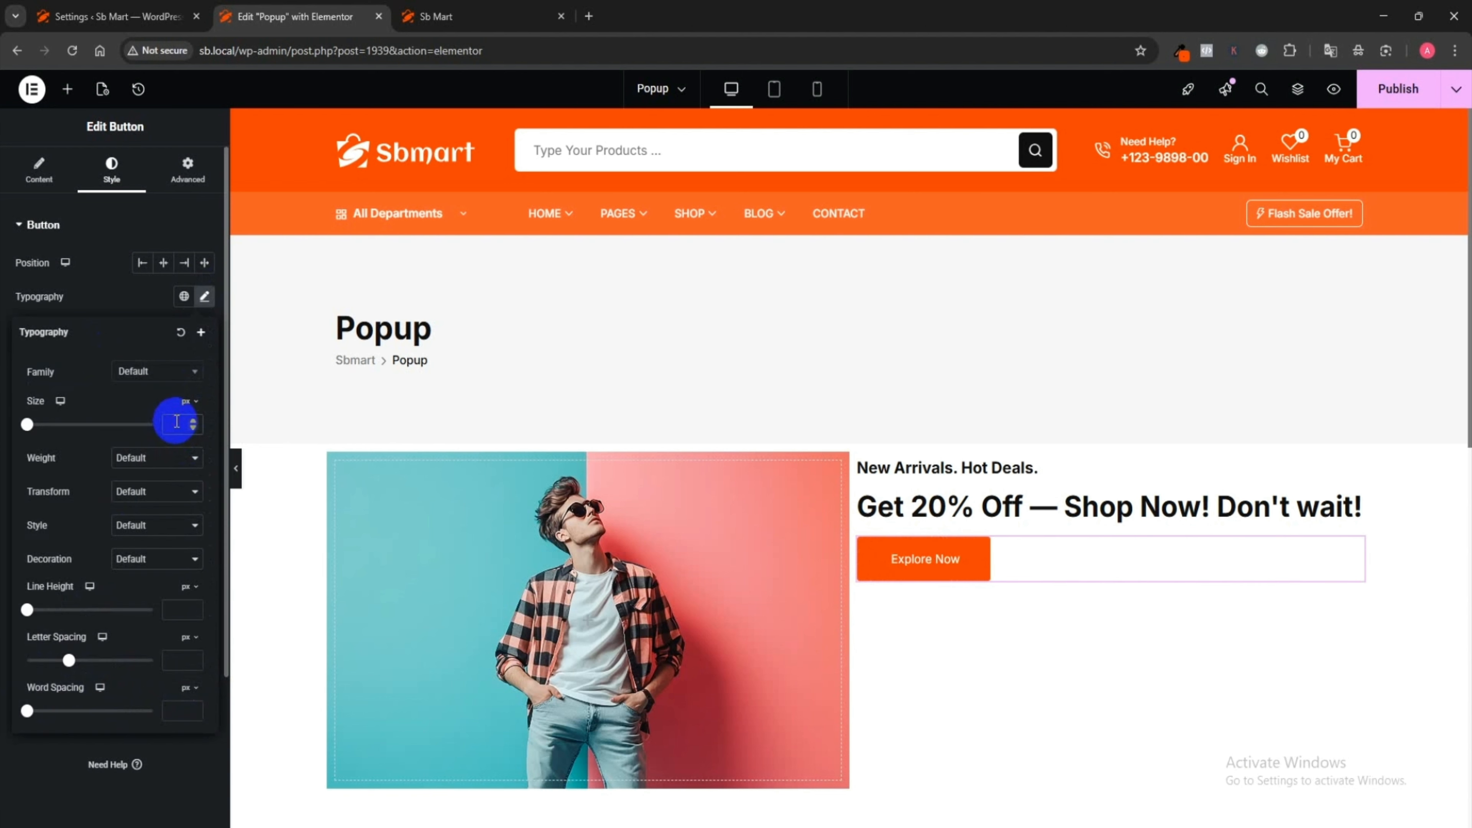
type("16")
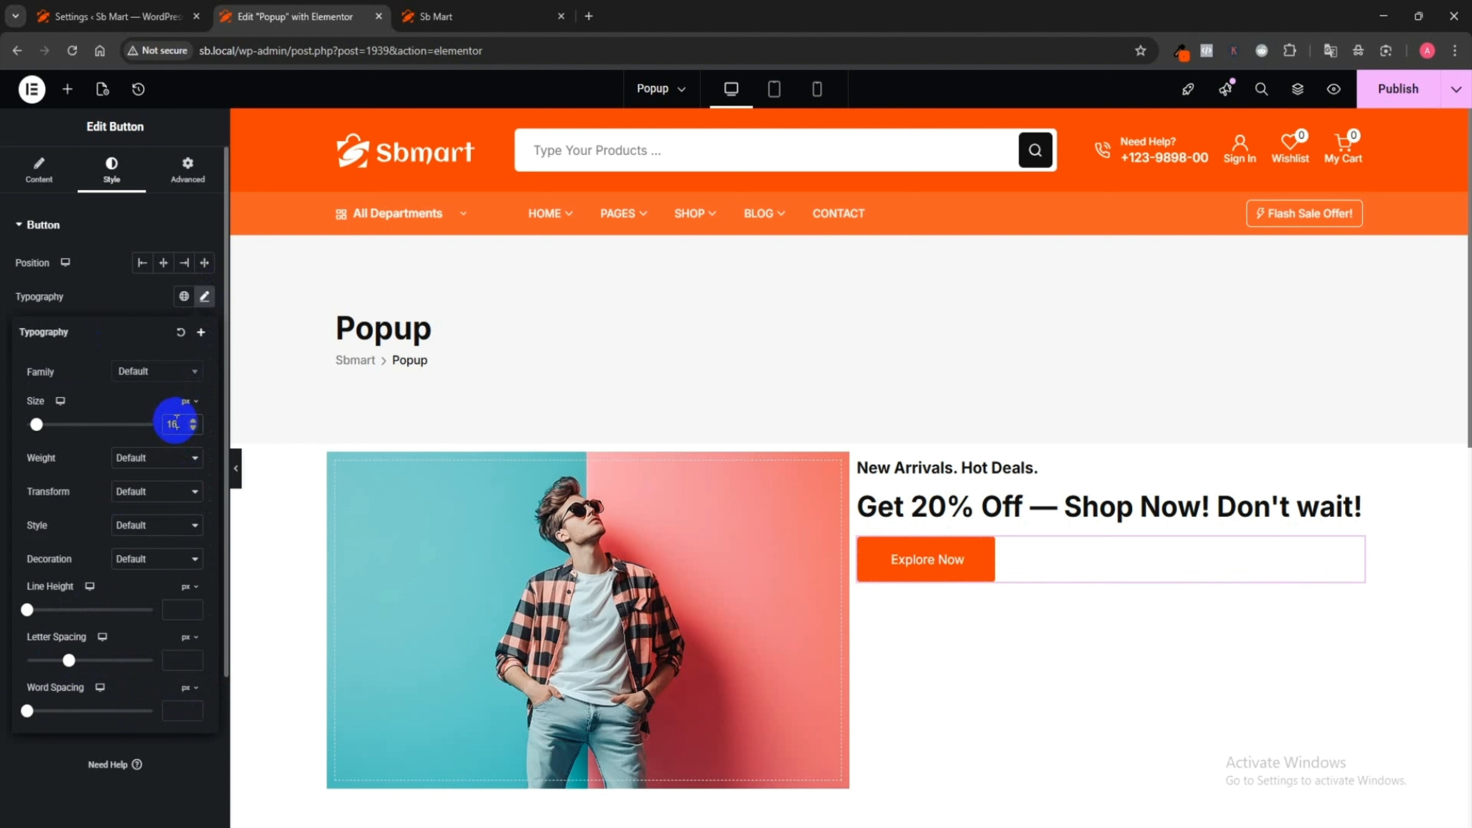
- Set the Explore Now button's font weight to 700 (Bold) and close its typography settings
left_click(162, 458)
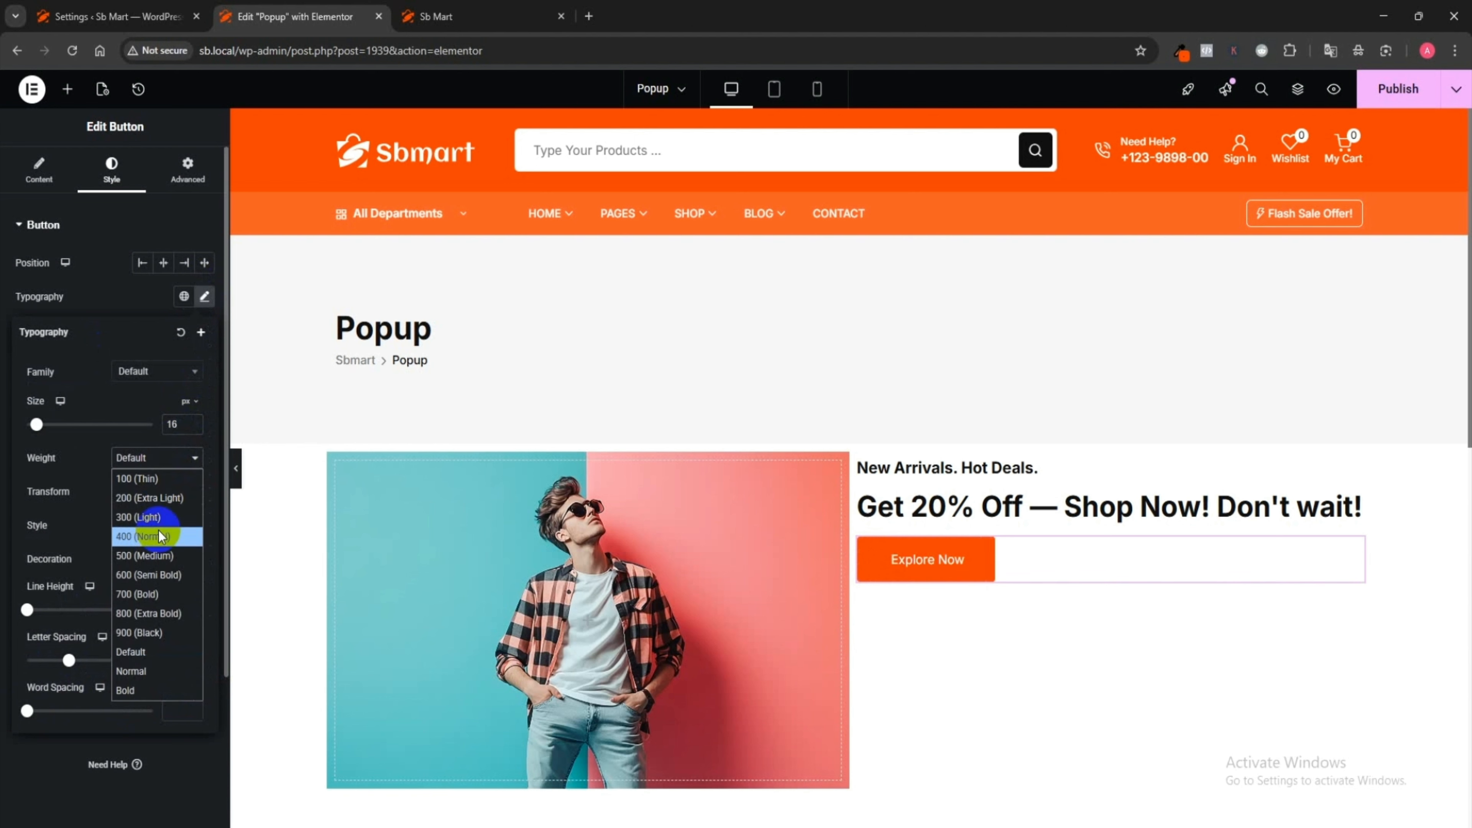
left_click(155, 594)
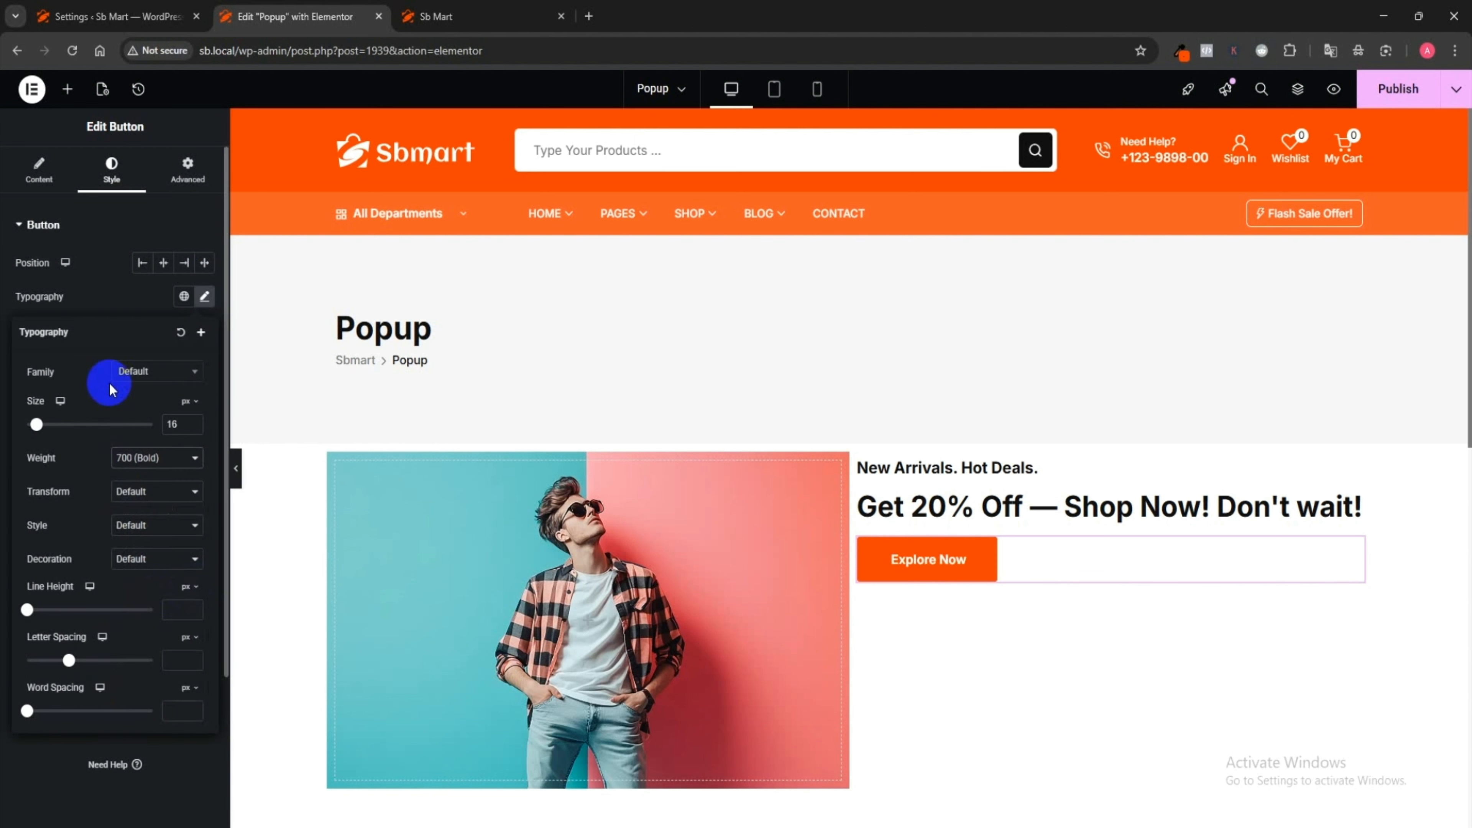
left_click(132, 277)
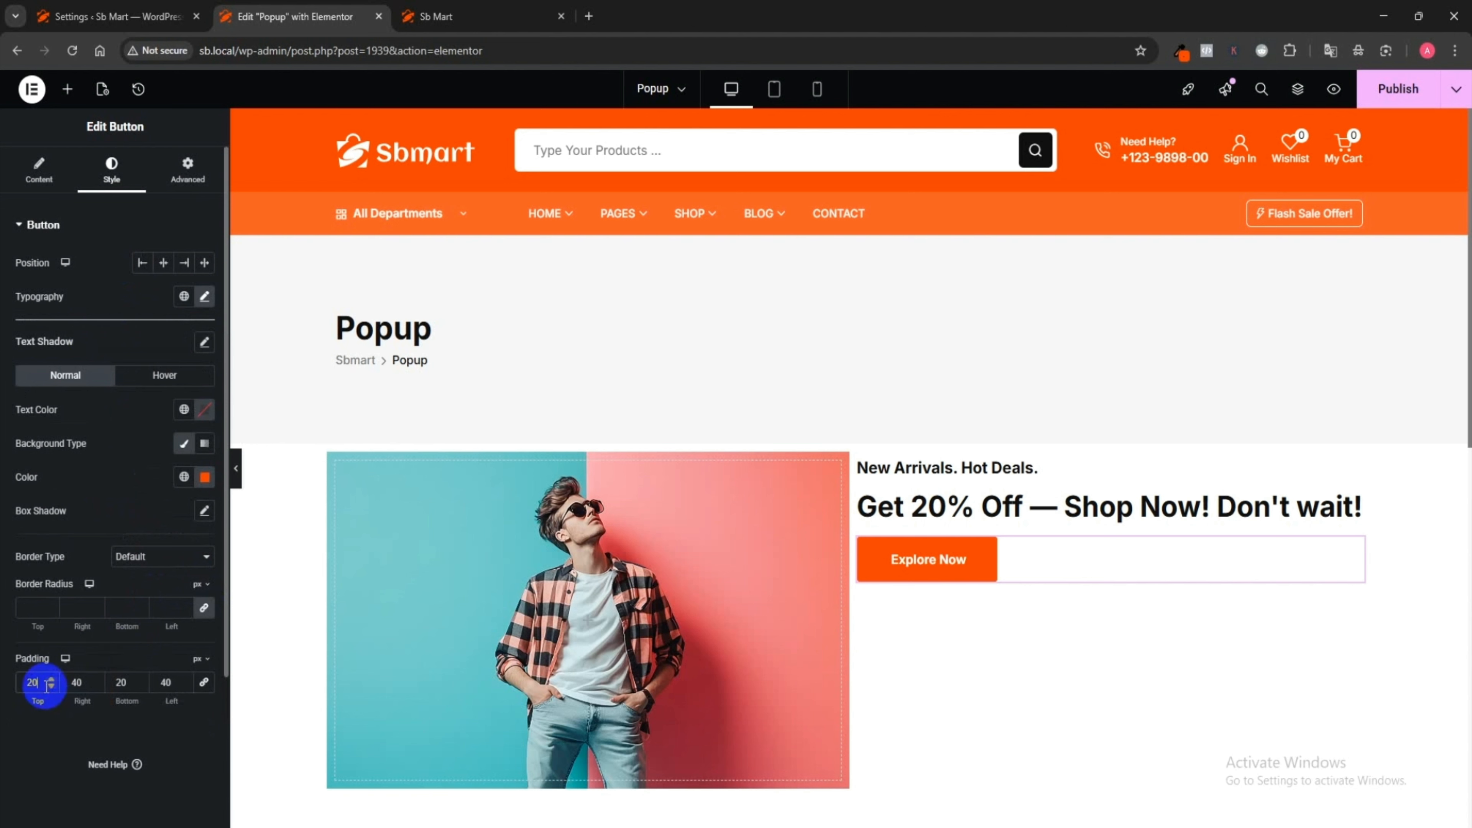
- Reduce the Explore Now button's top and bottom padding to 18 px each
key("Down")
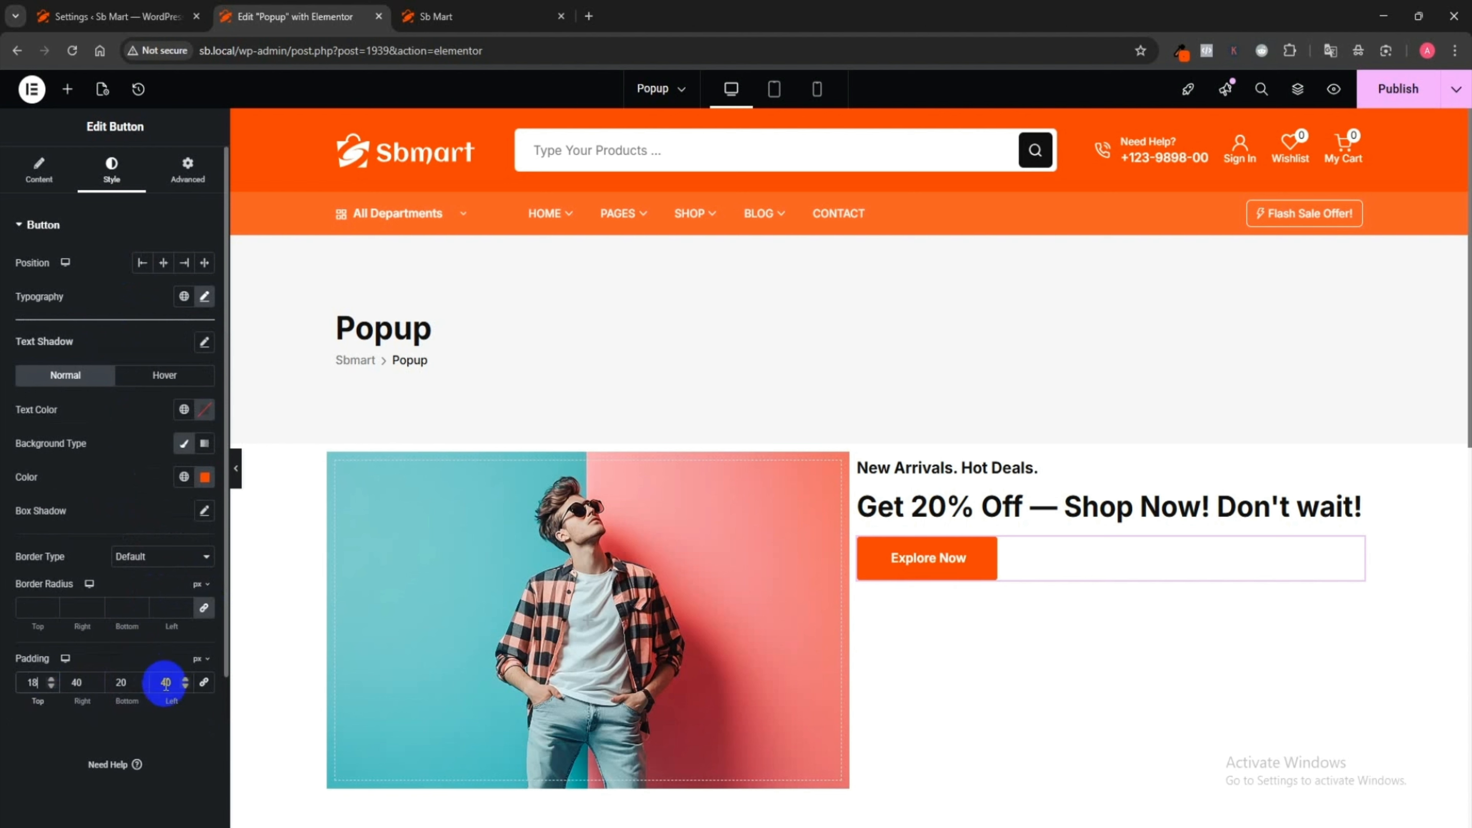
left_click(117, 683)
key("Down")
key("Down")
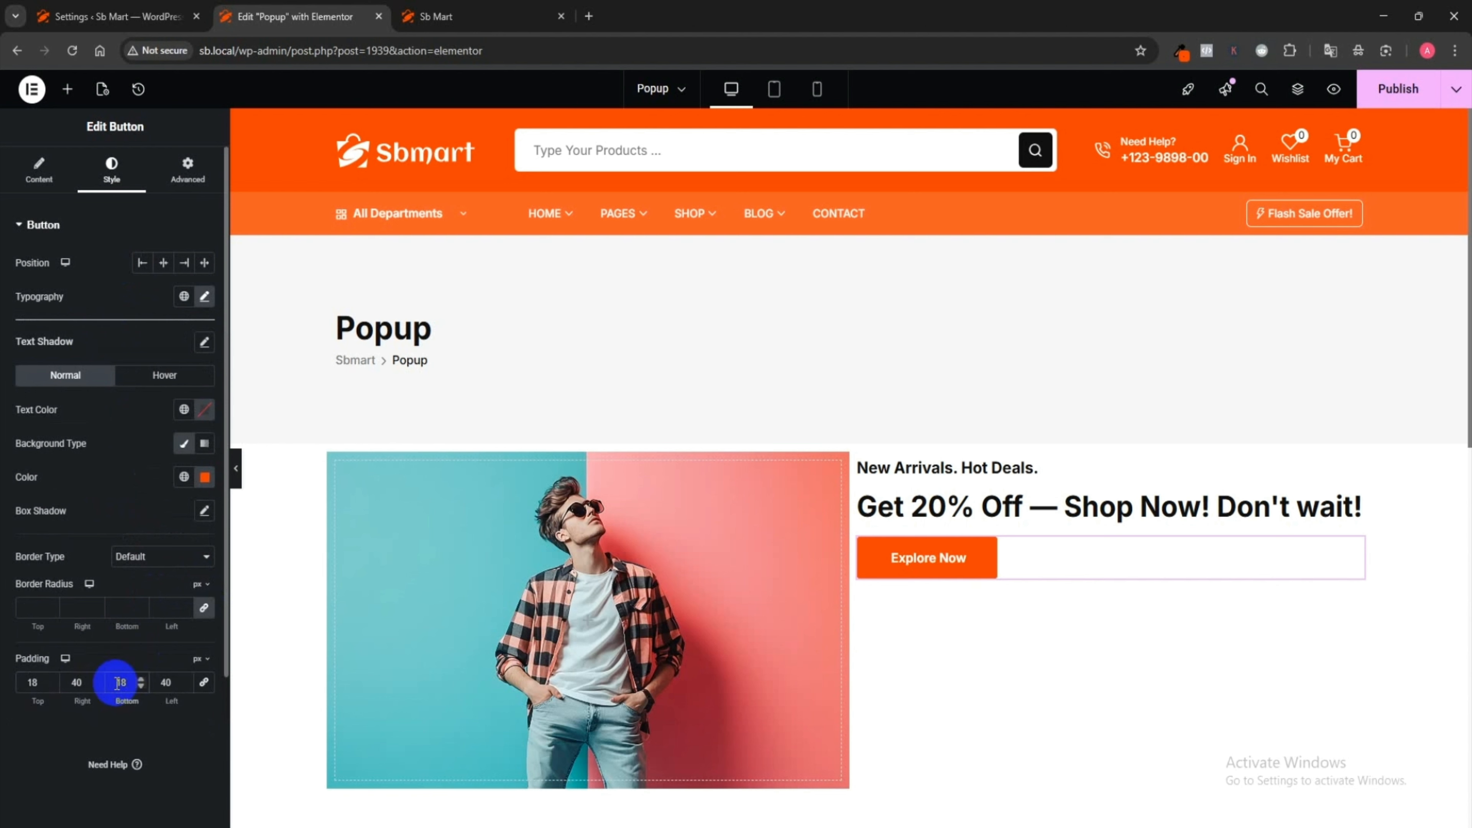
- Center the content of the text column's container vertically and, with the padding values unlinked, set its left padding to 30 px
left_click(867, 468)
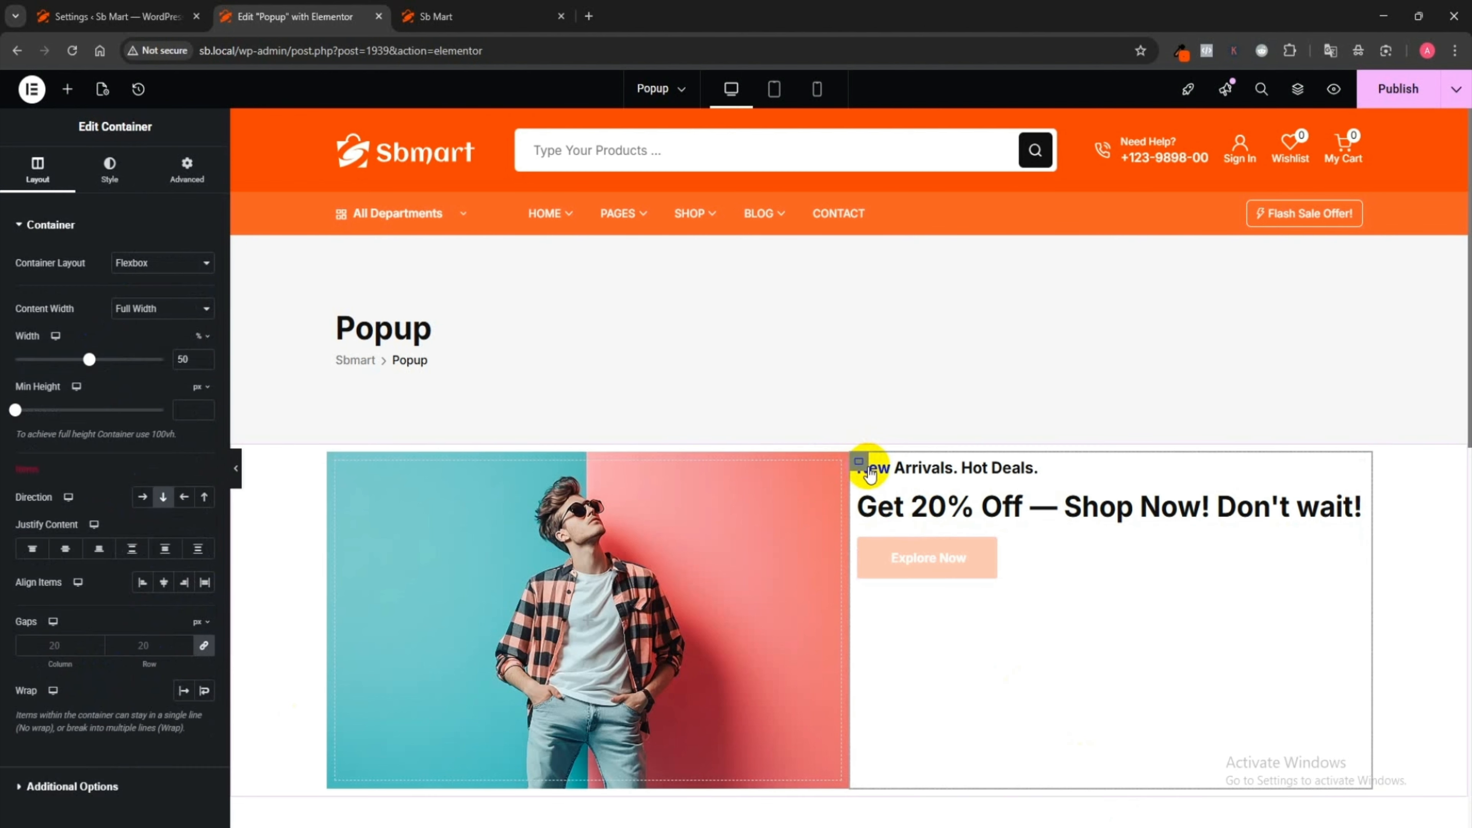
left_click(66, 549)
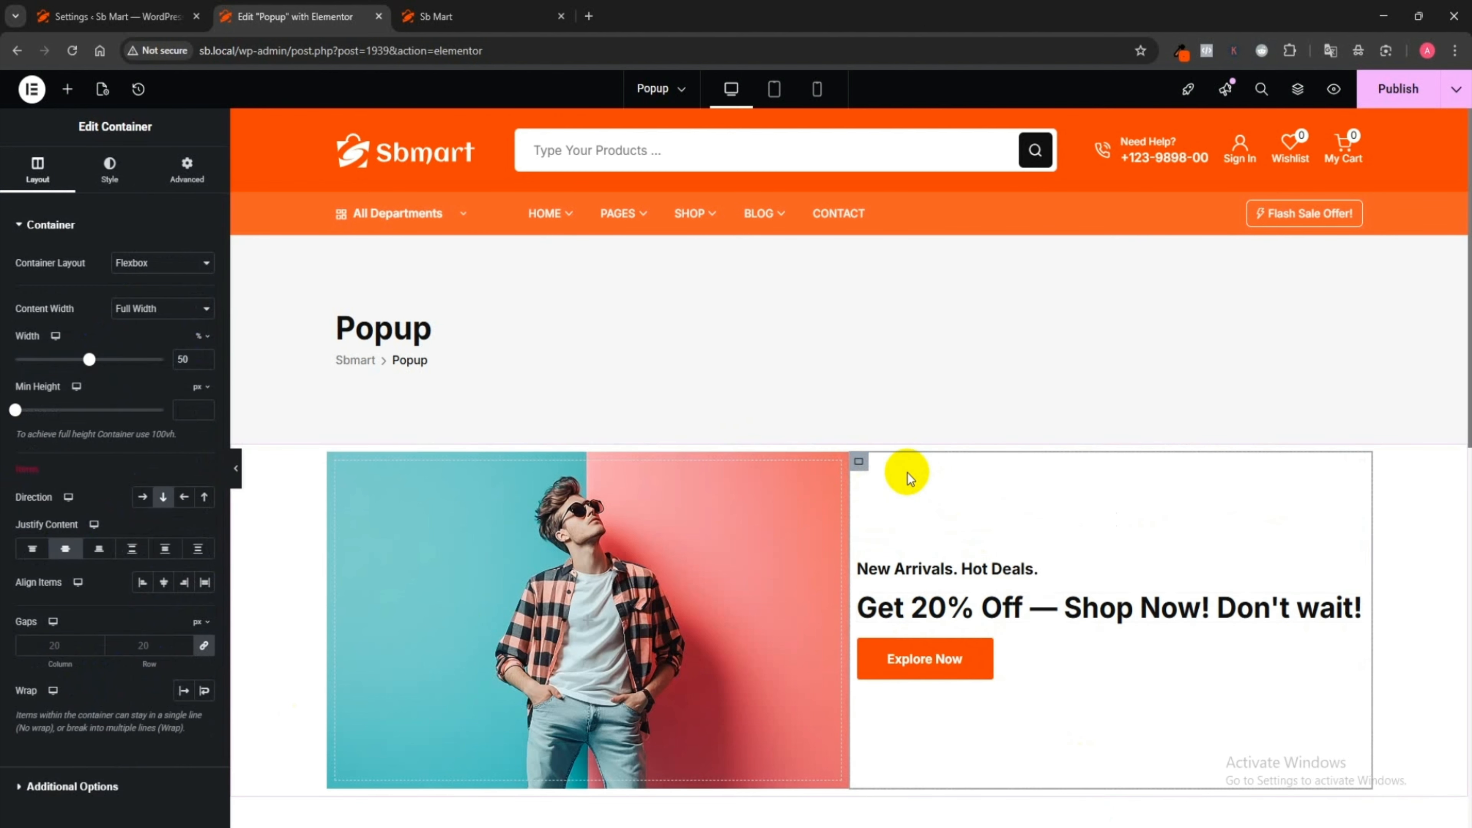
left_click(174, 170)
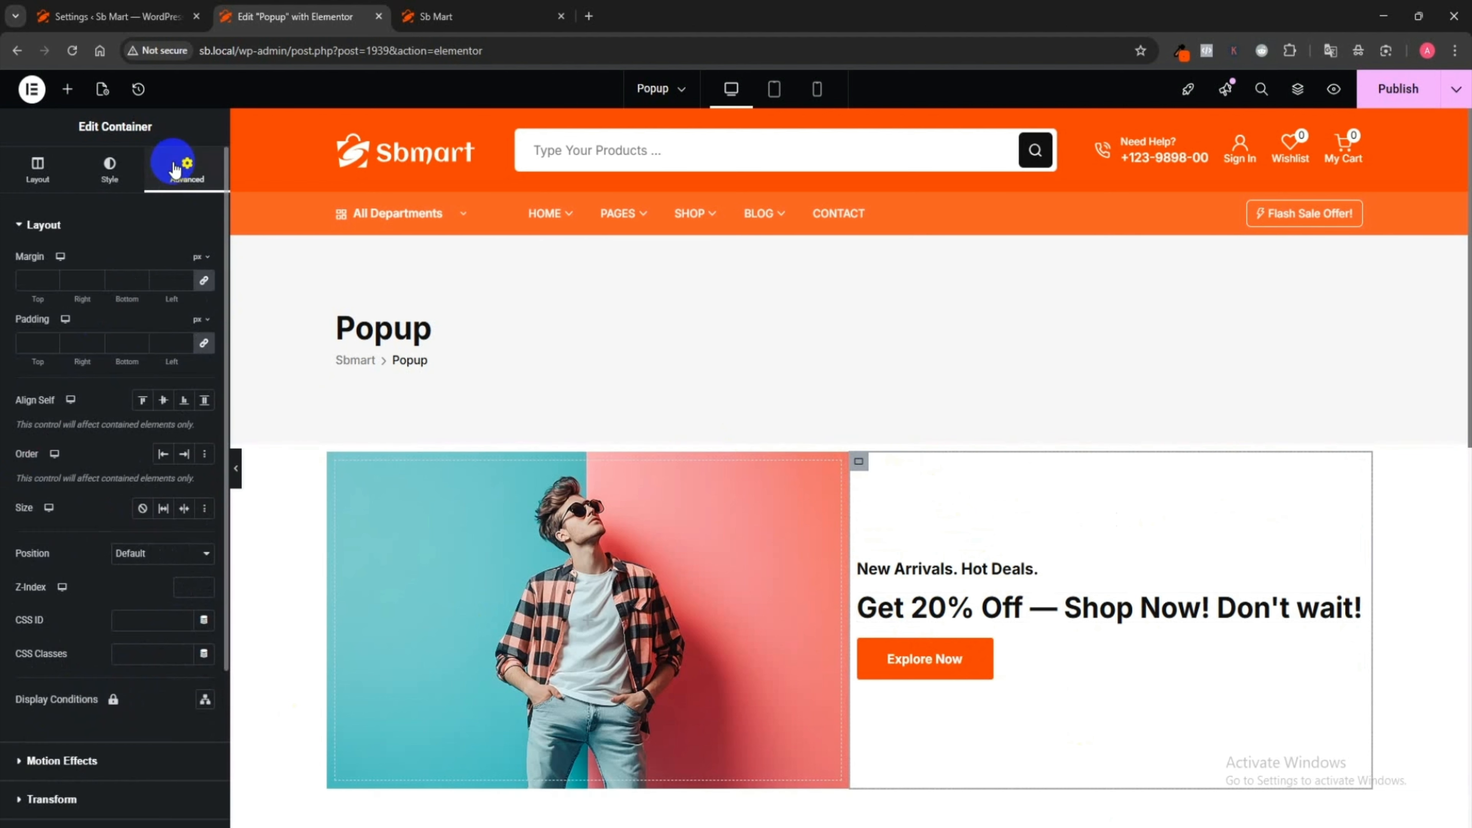
left_click(204, 343)
left_click(161, 344)
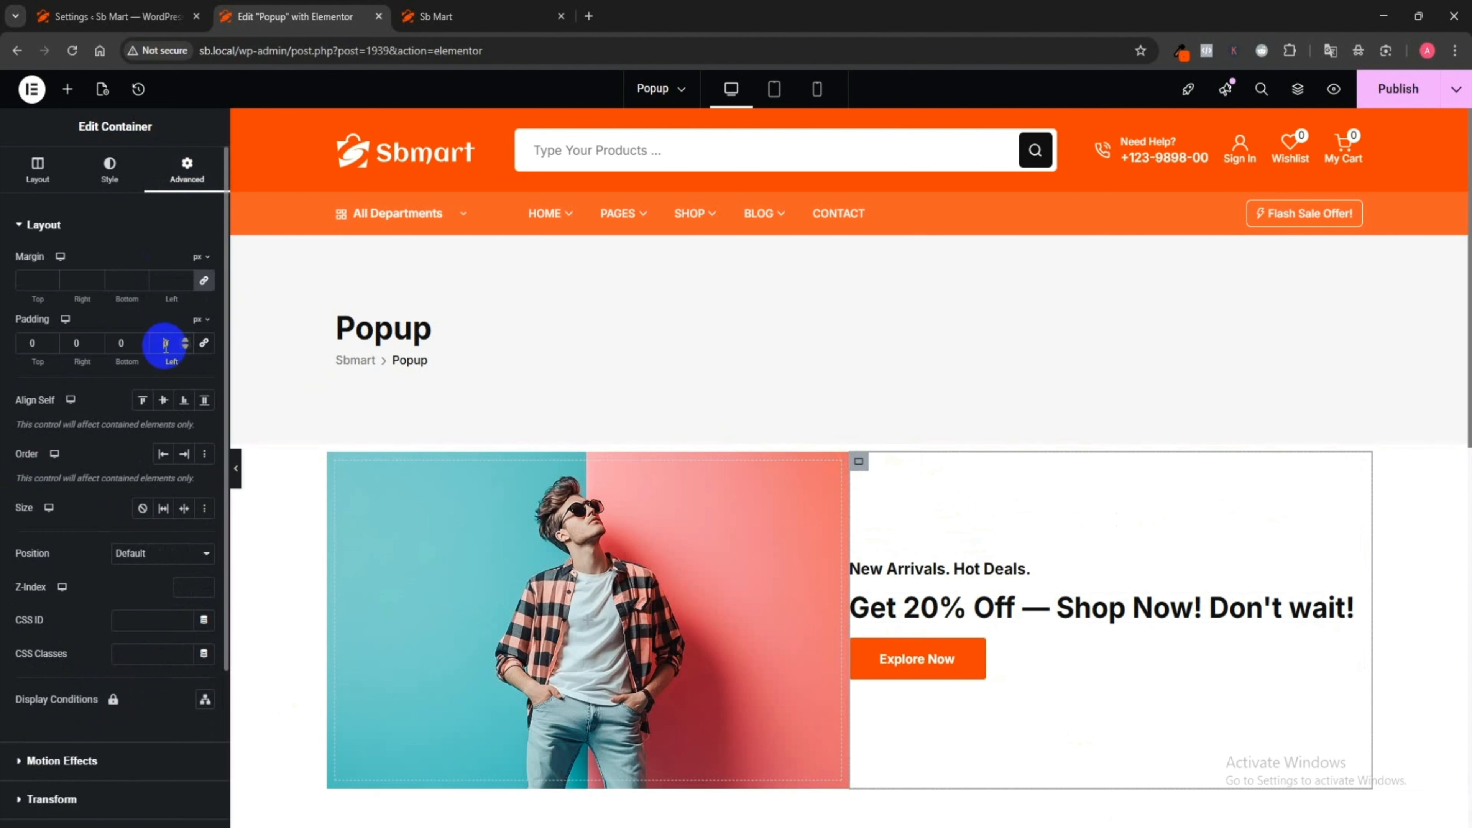
type("30")
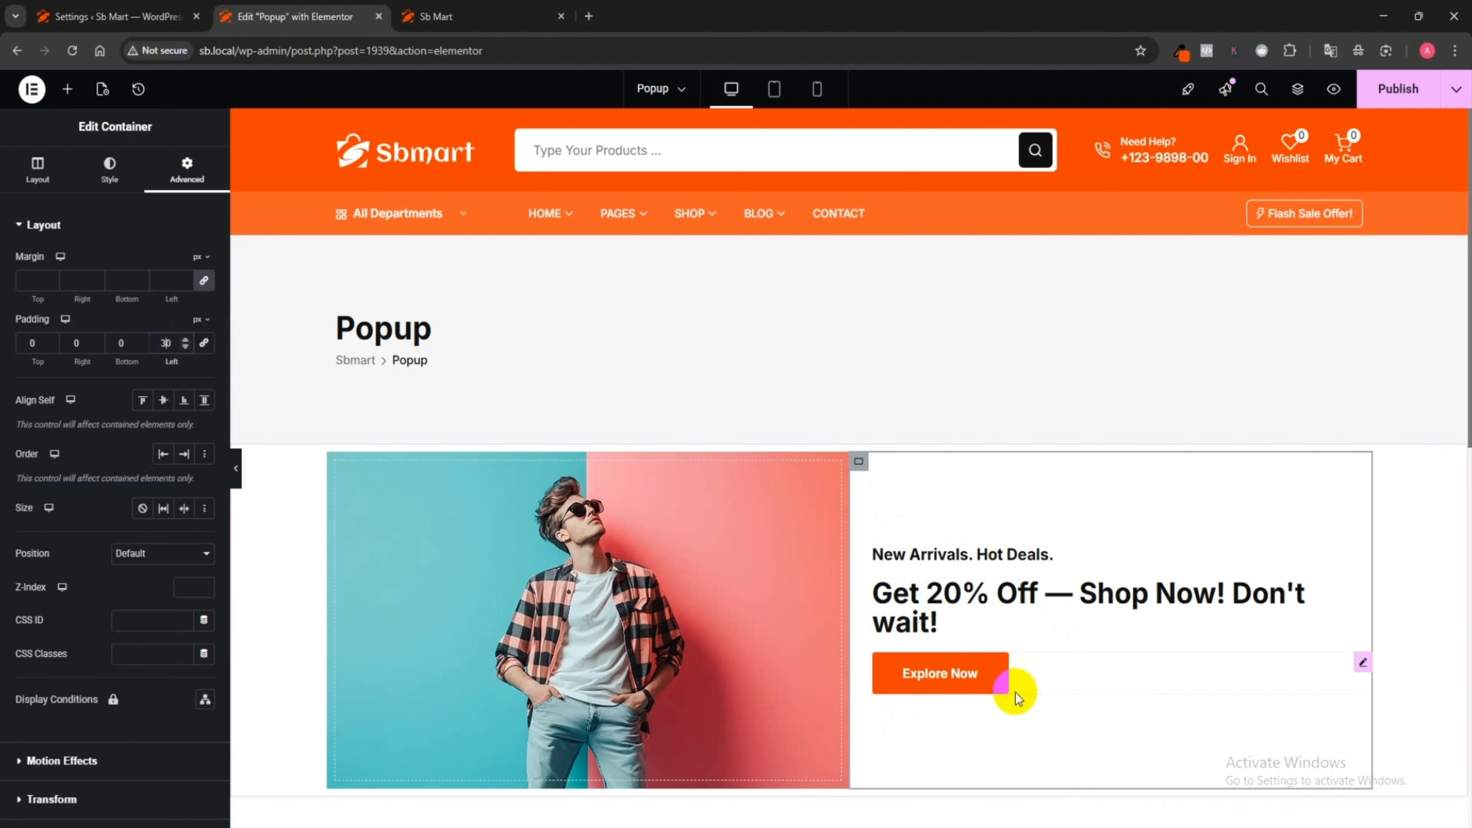
- Insert a </br> line break before "Don't wait!" in the second heading and publish the popup
left_click(927, 603)
left_click(1029, 612)
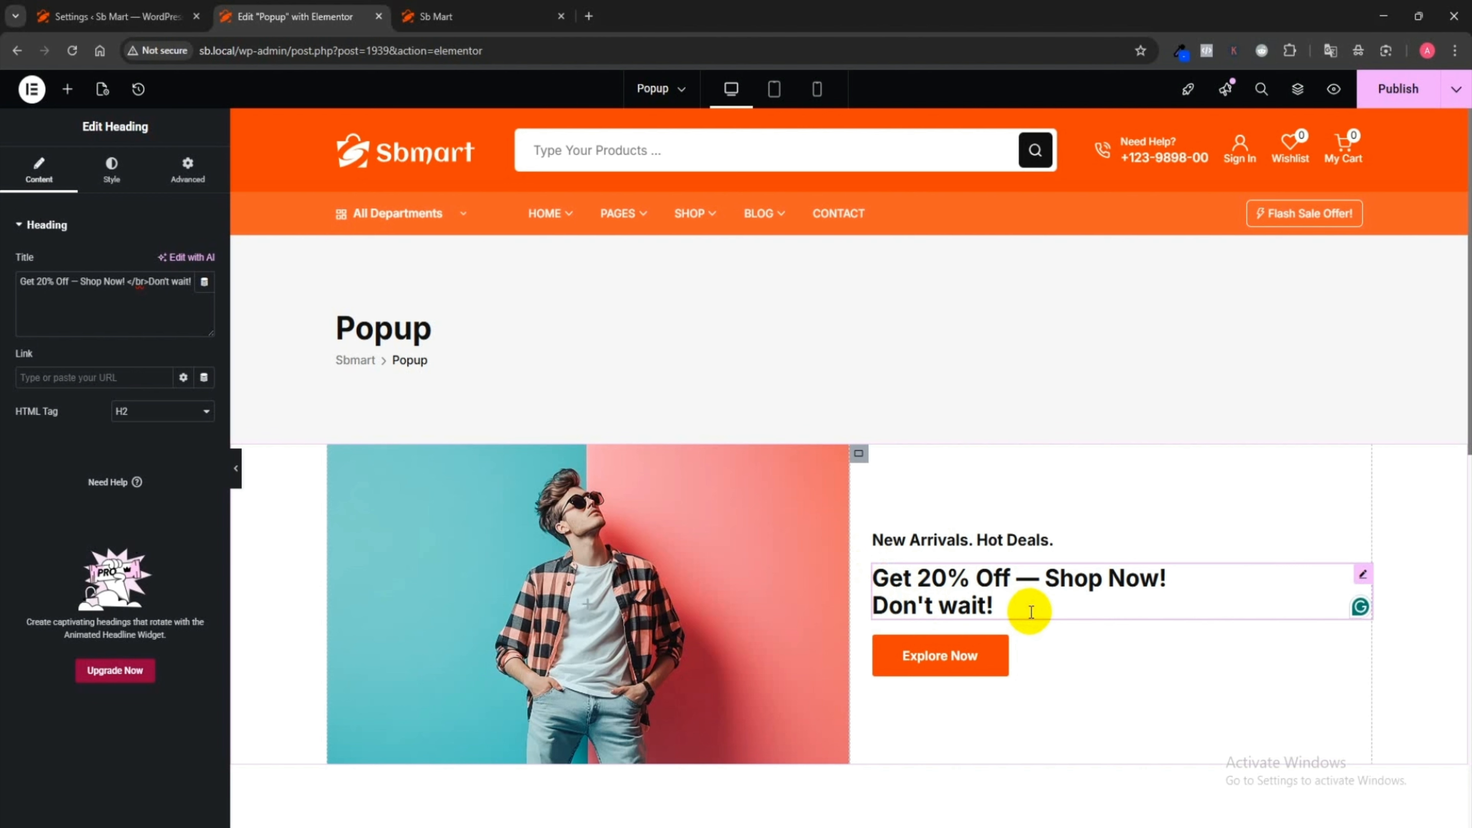
left_click(1398, 88)
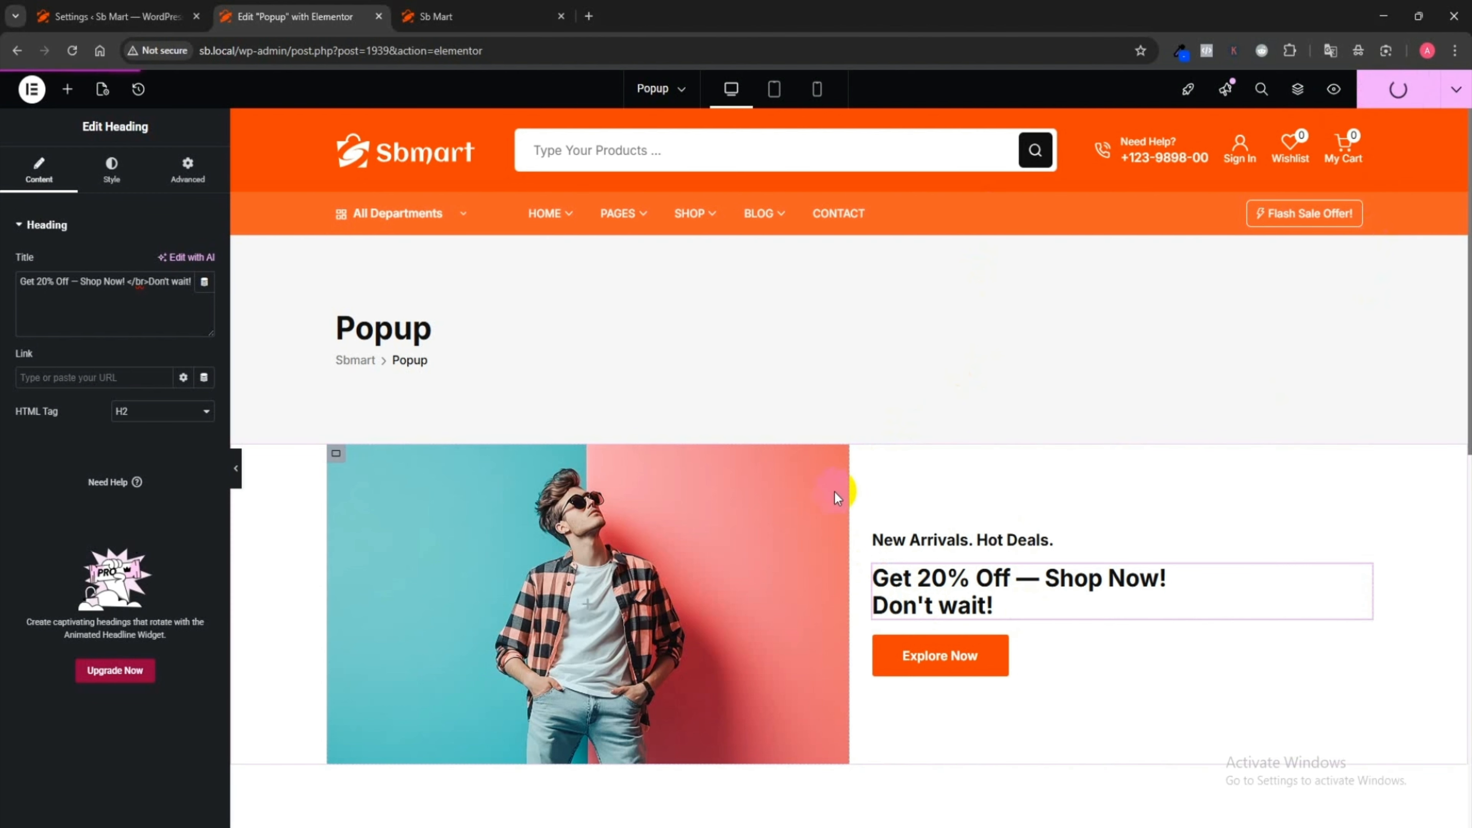
- Switch to the Sb Mart storefront, reload the home page and check how the popup displays
left_click(421, 16)
left_click(103, 53)
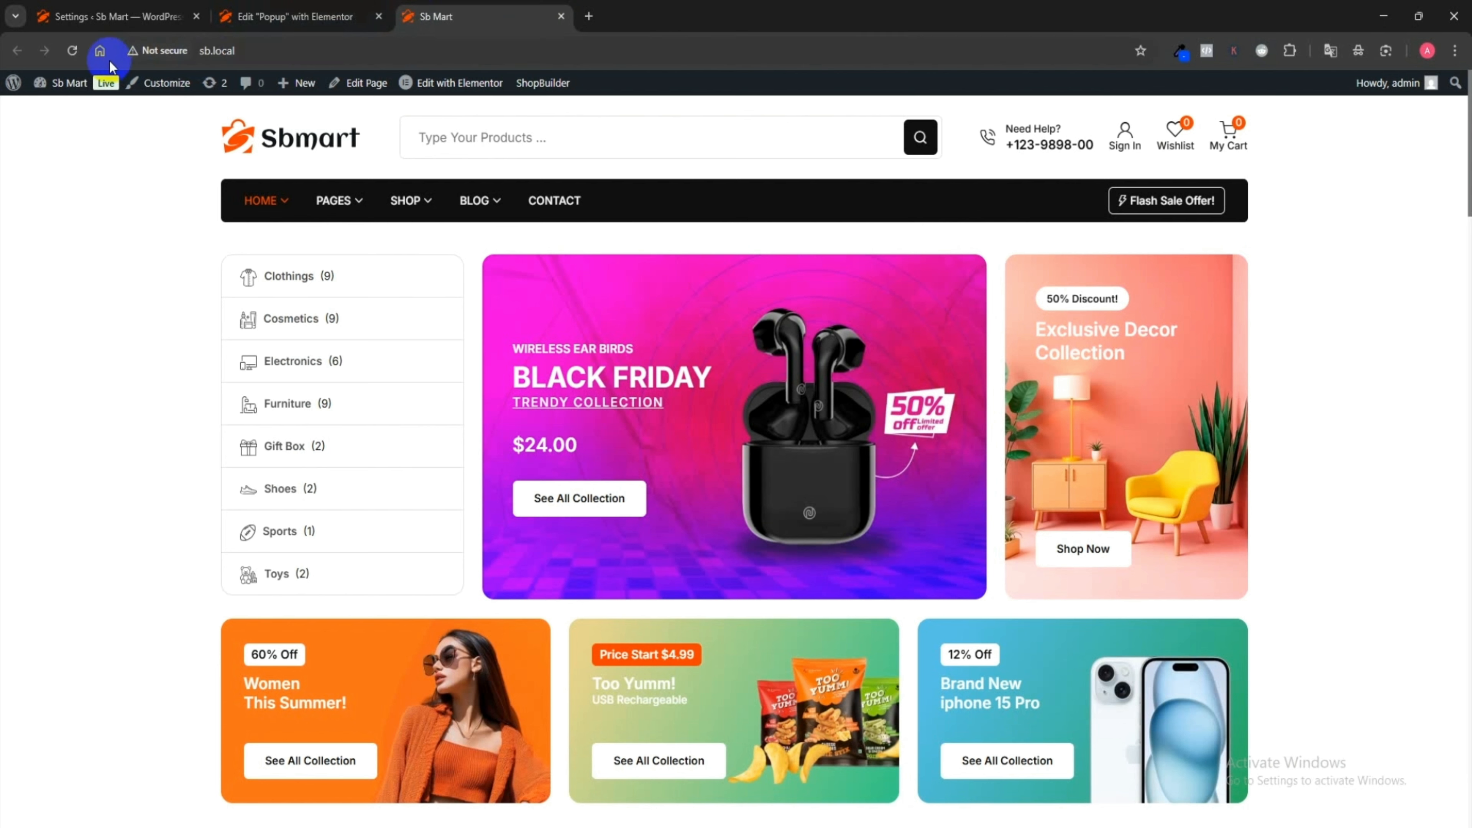
left_click(72, 53)
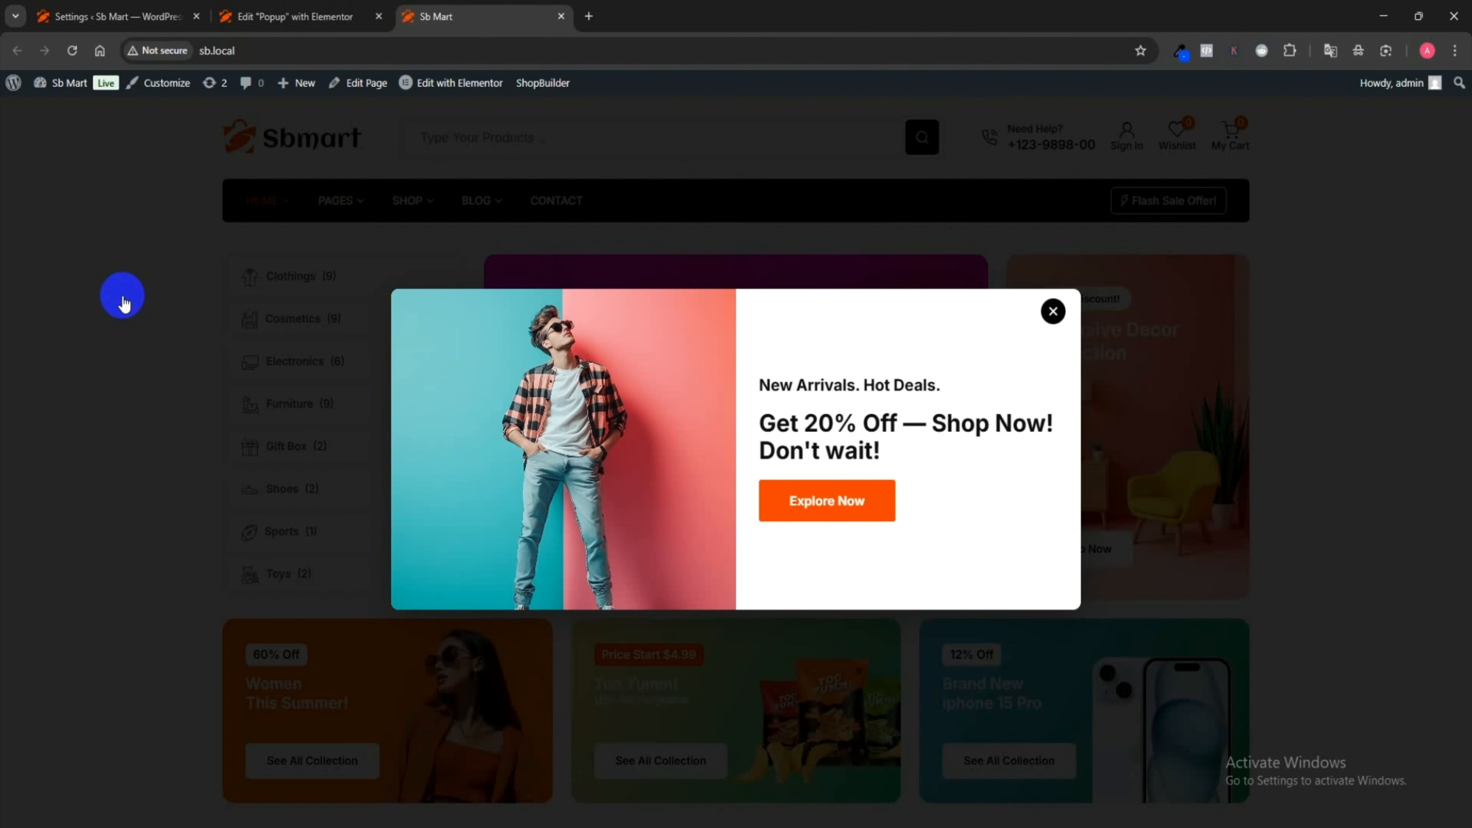
double_click(885, 435)
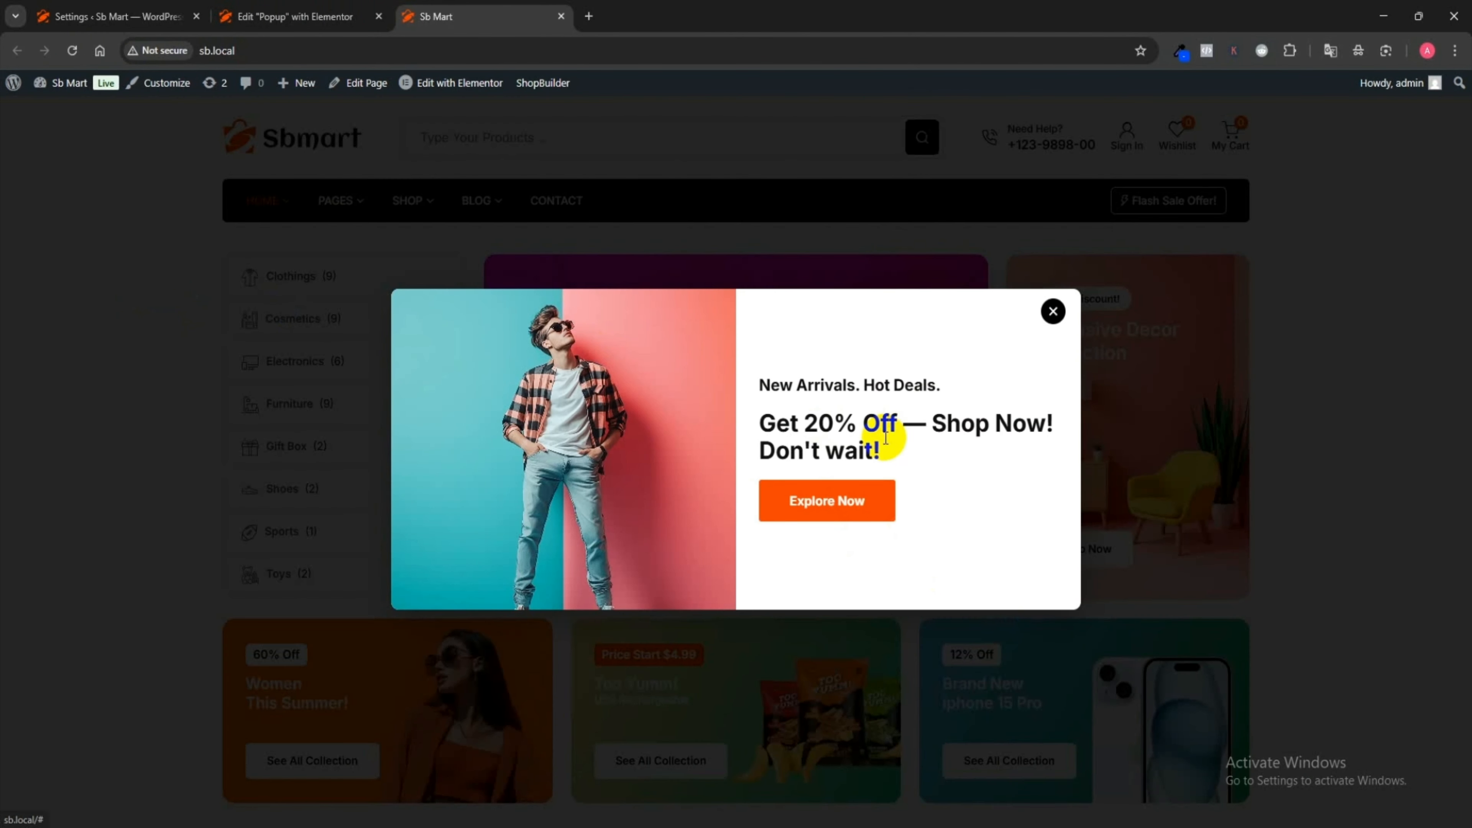
- Return to the ShopBuilder settings page and open the Popup Builder module's settings
left_click(86, 8)
left_click(386, 714)
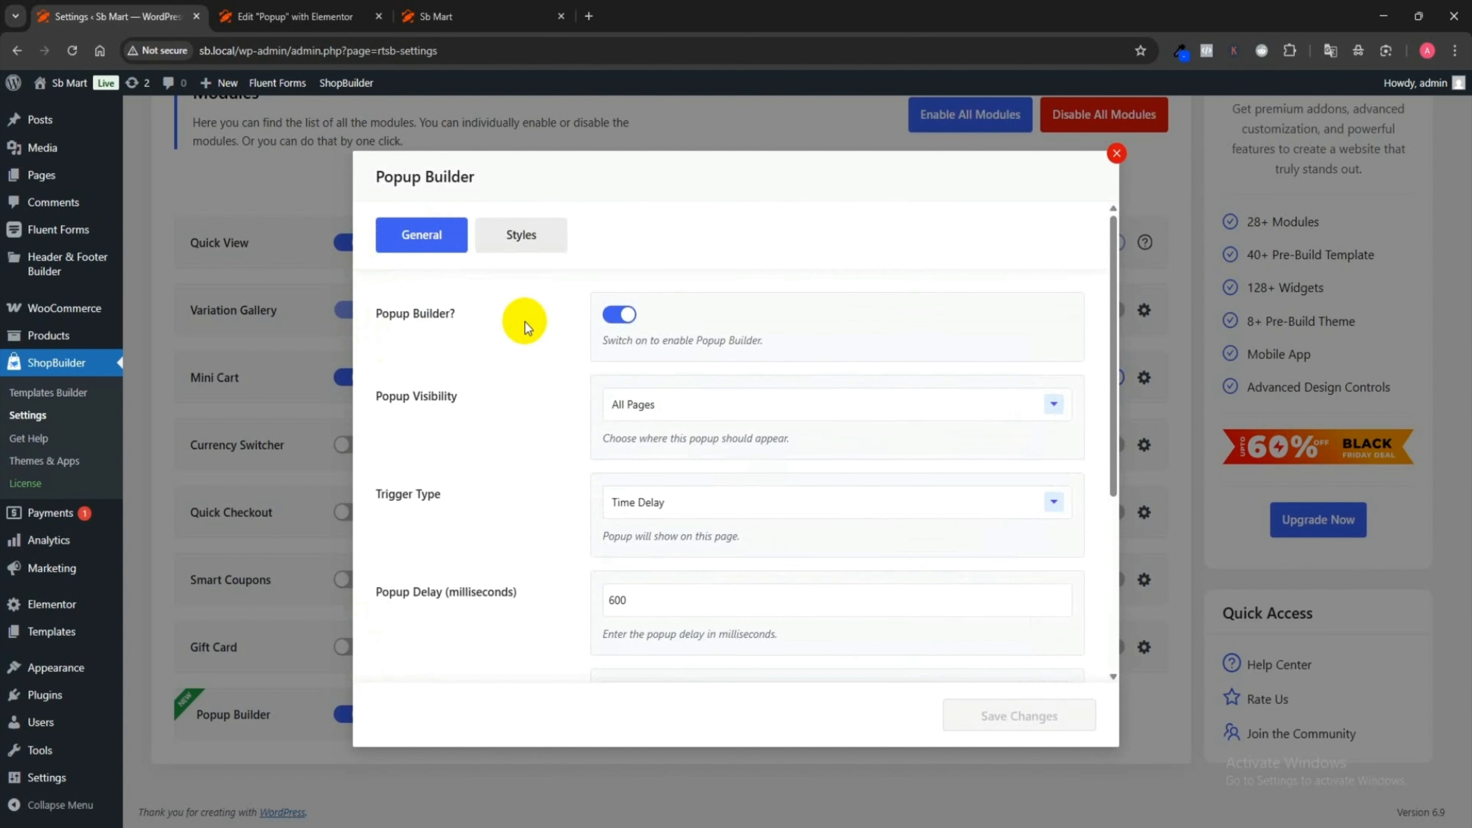
scroll(649, 451, "down", 1)
- Try Specific Products Page and Product Categories as the popup visibility, and set it back to All Pages
left_click(702, 324)
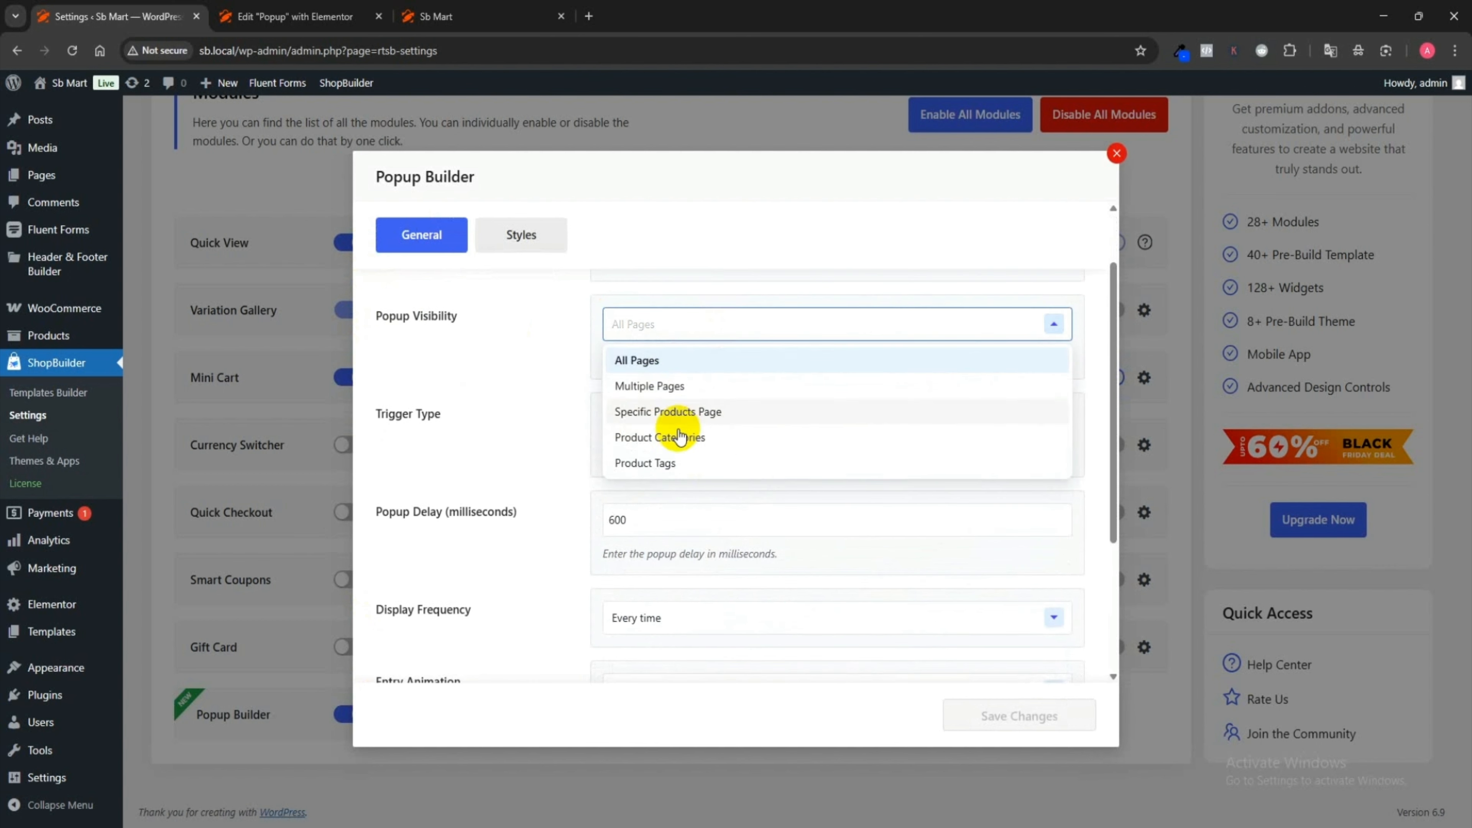
left_click(673, 412)
left_click(673, 425)
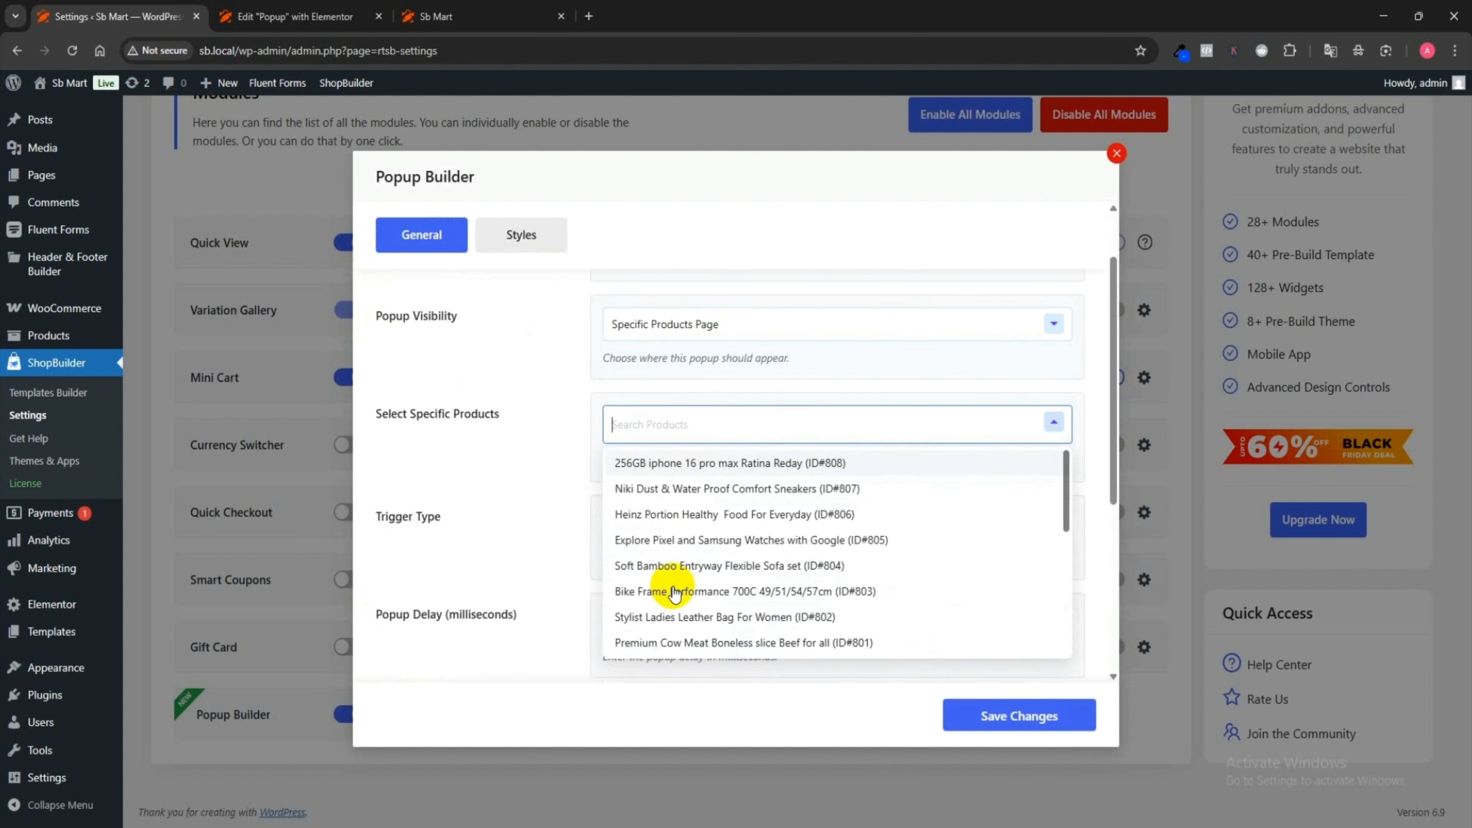
scroll(673, 565, "down", 5)
left_click(689, 331)
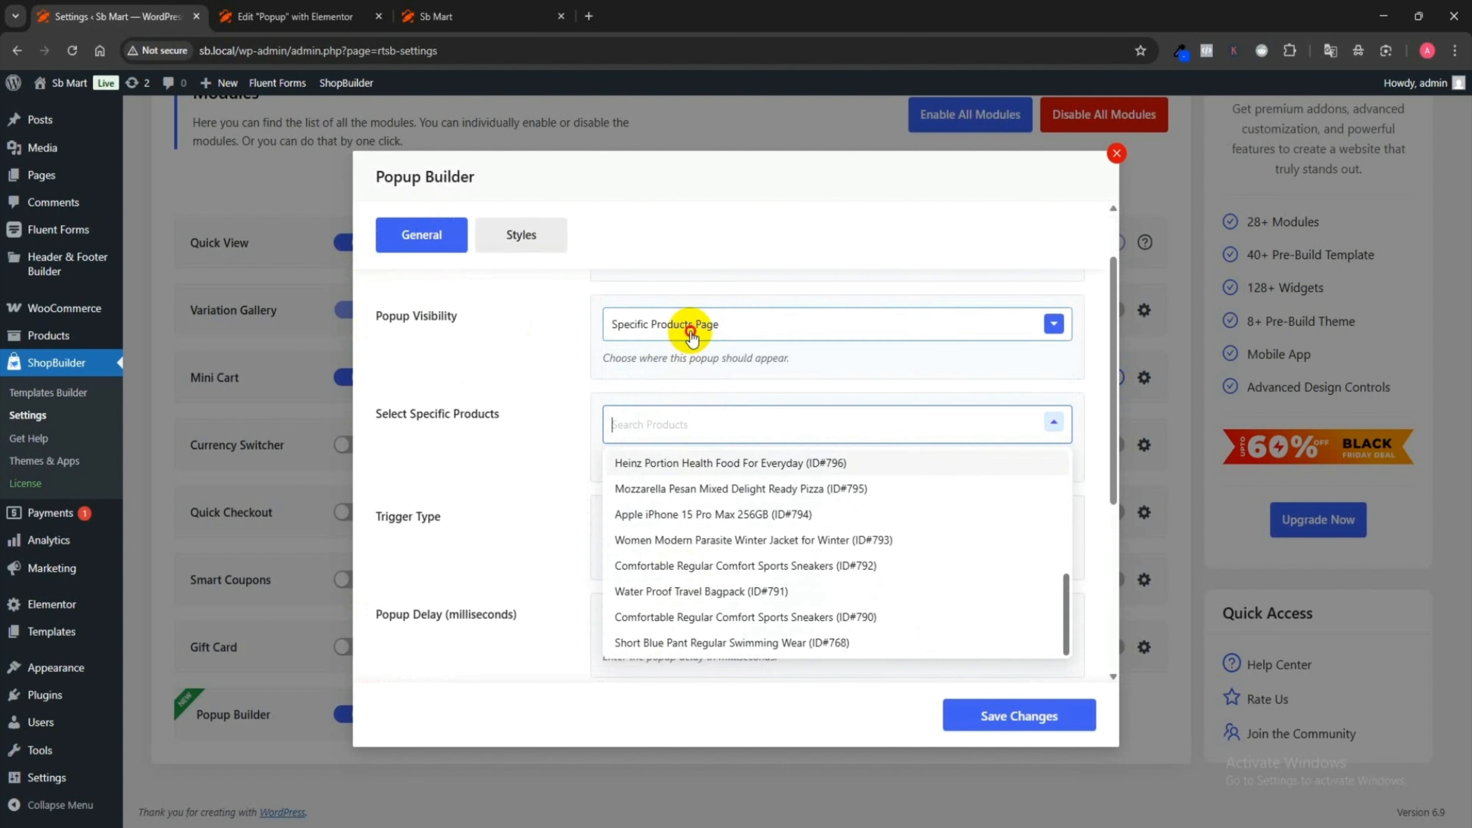
left_click(690, 431)
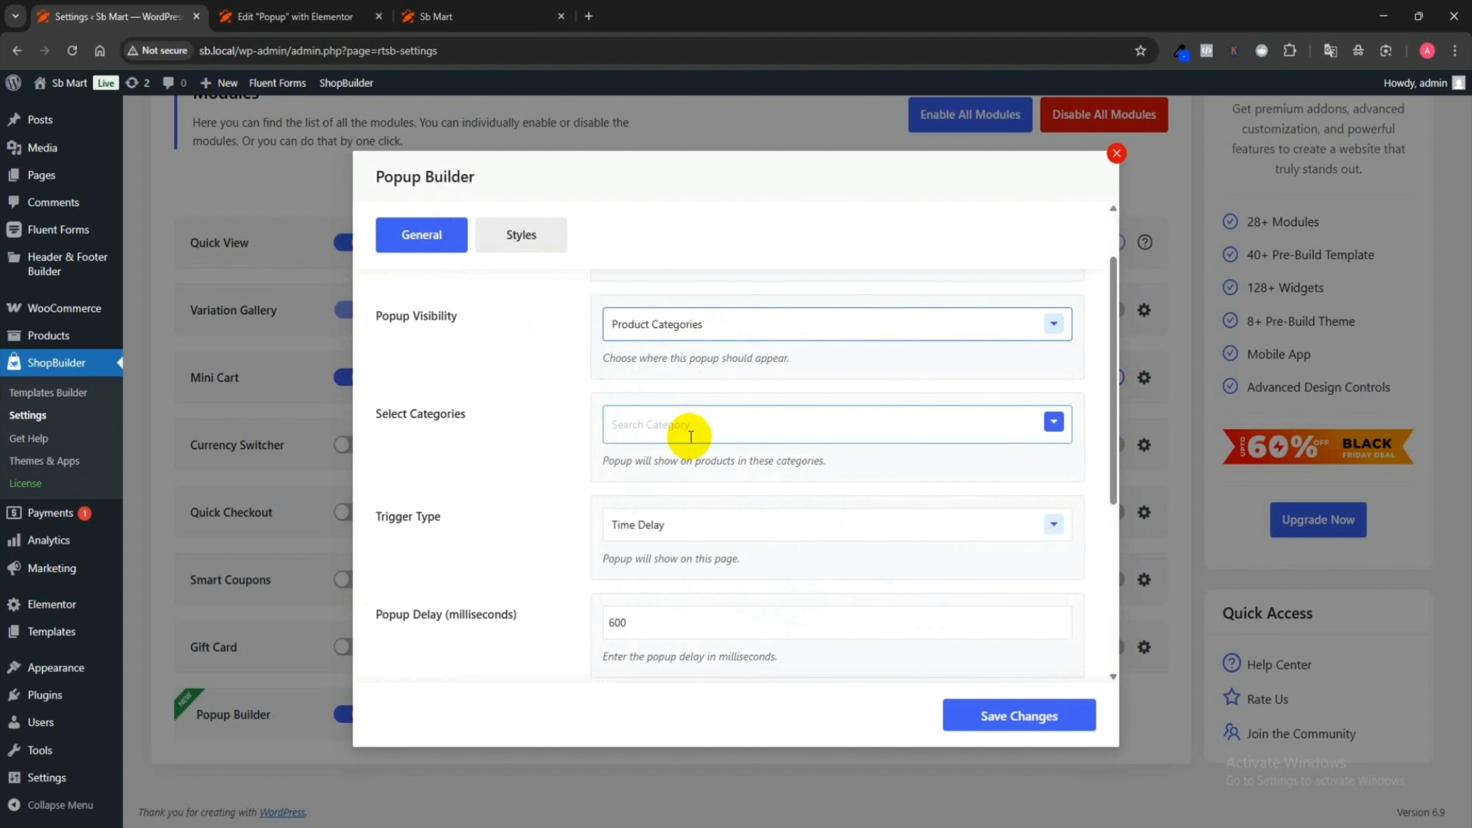
left_click(690, 435)
left_click(703, 323)
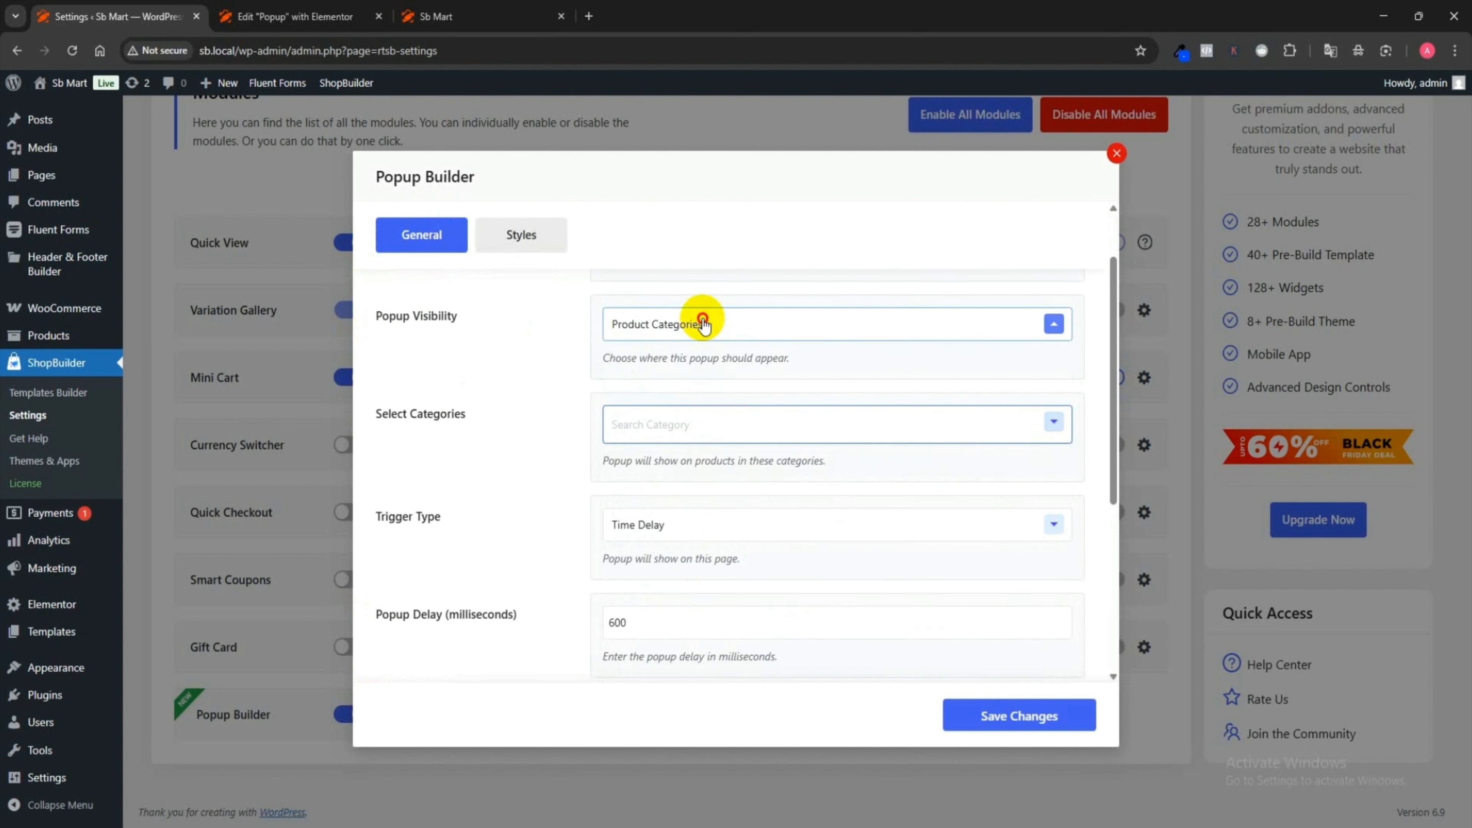
left_click(655, 355)
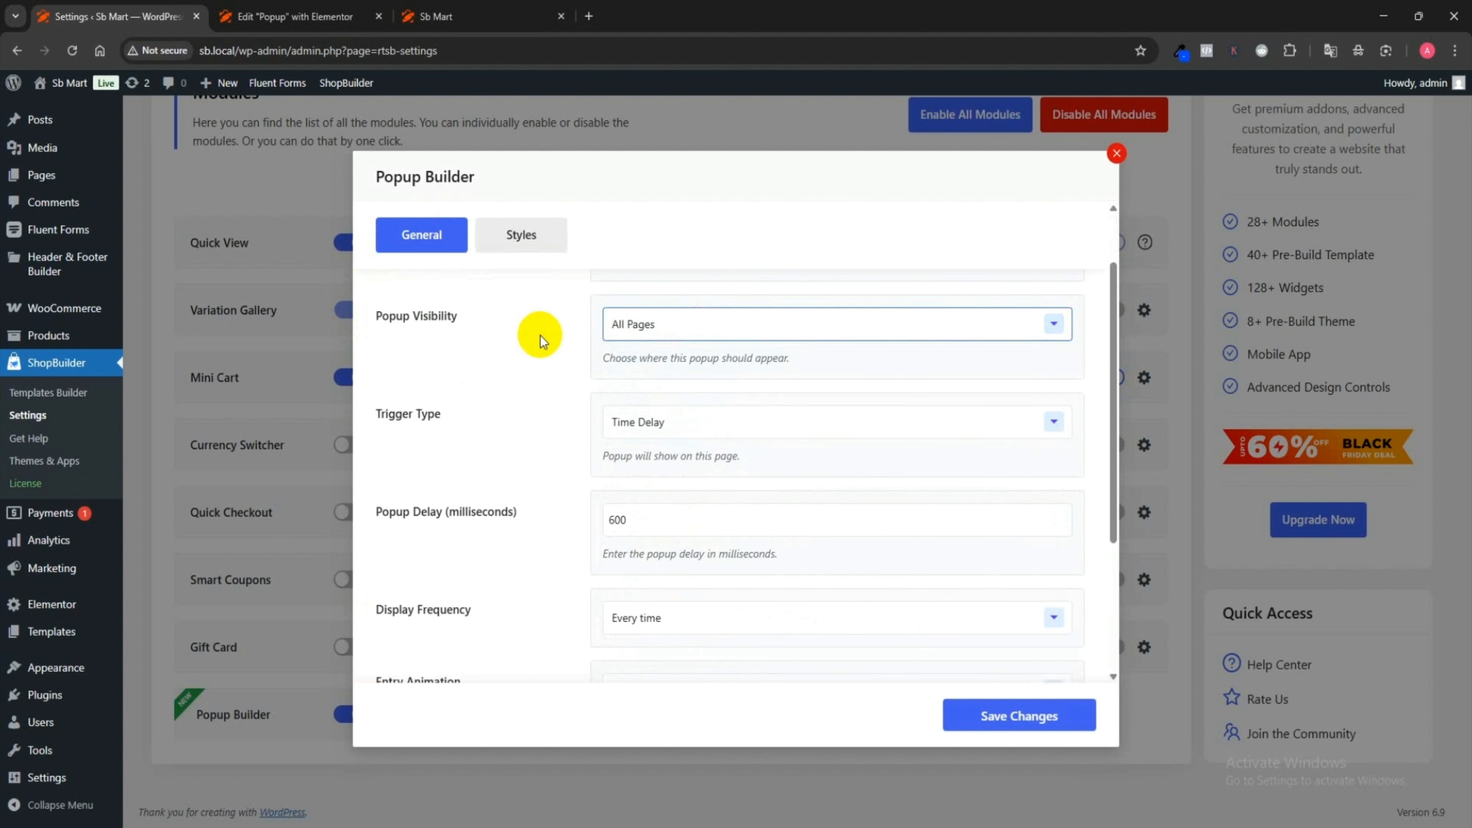
- Try Immediately as the popup's trigger type and switch it back to Time Delay
scroll(542, 341, "down", 1)
left_click(713, 343)
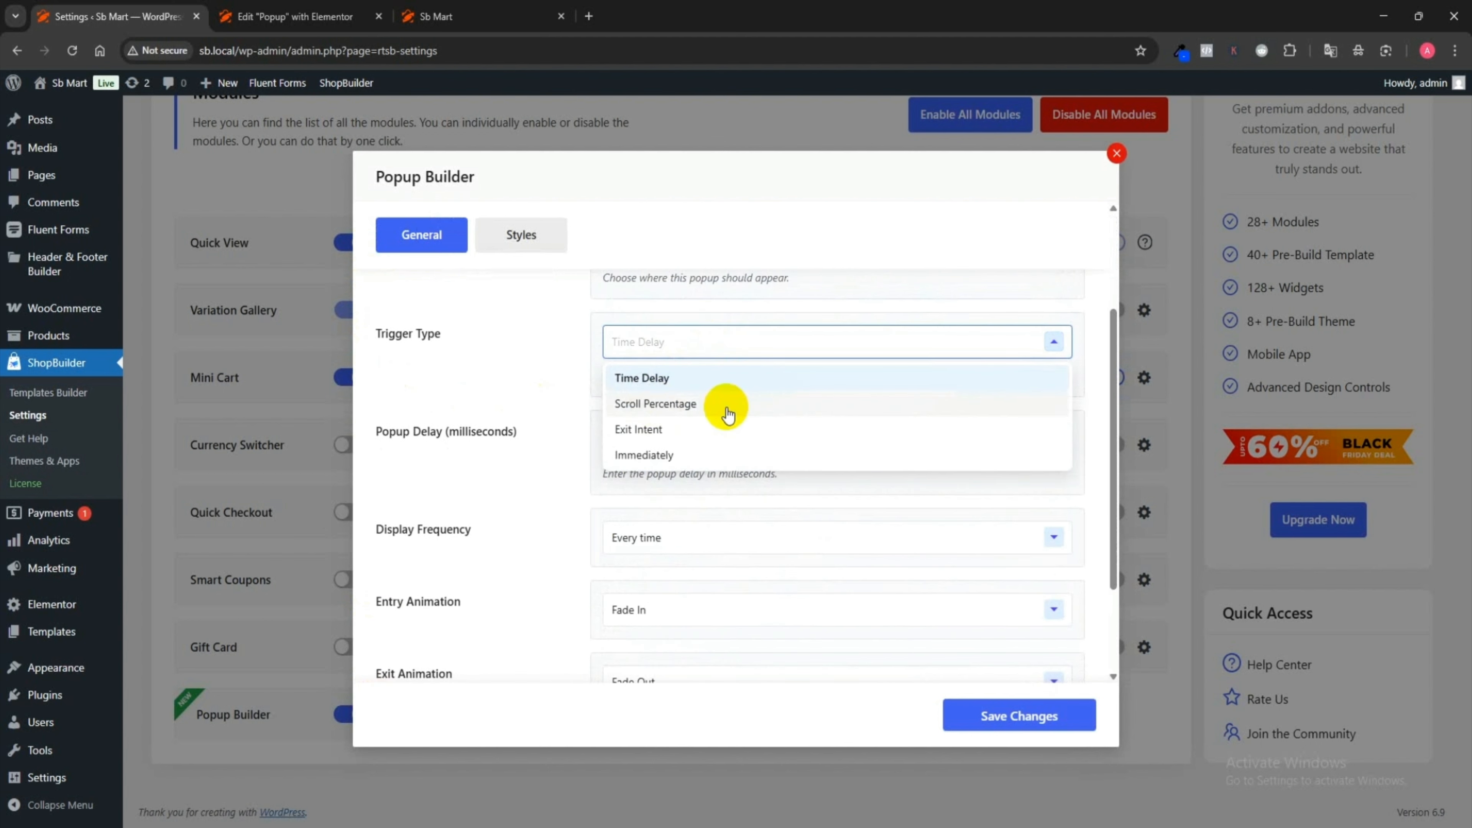
left_click(655, 455)
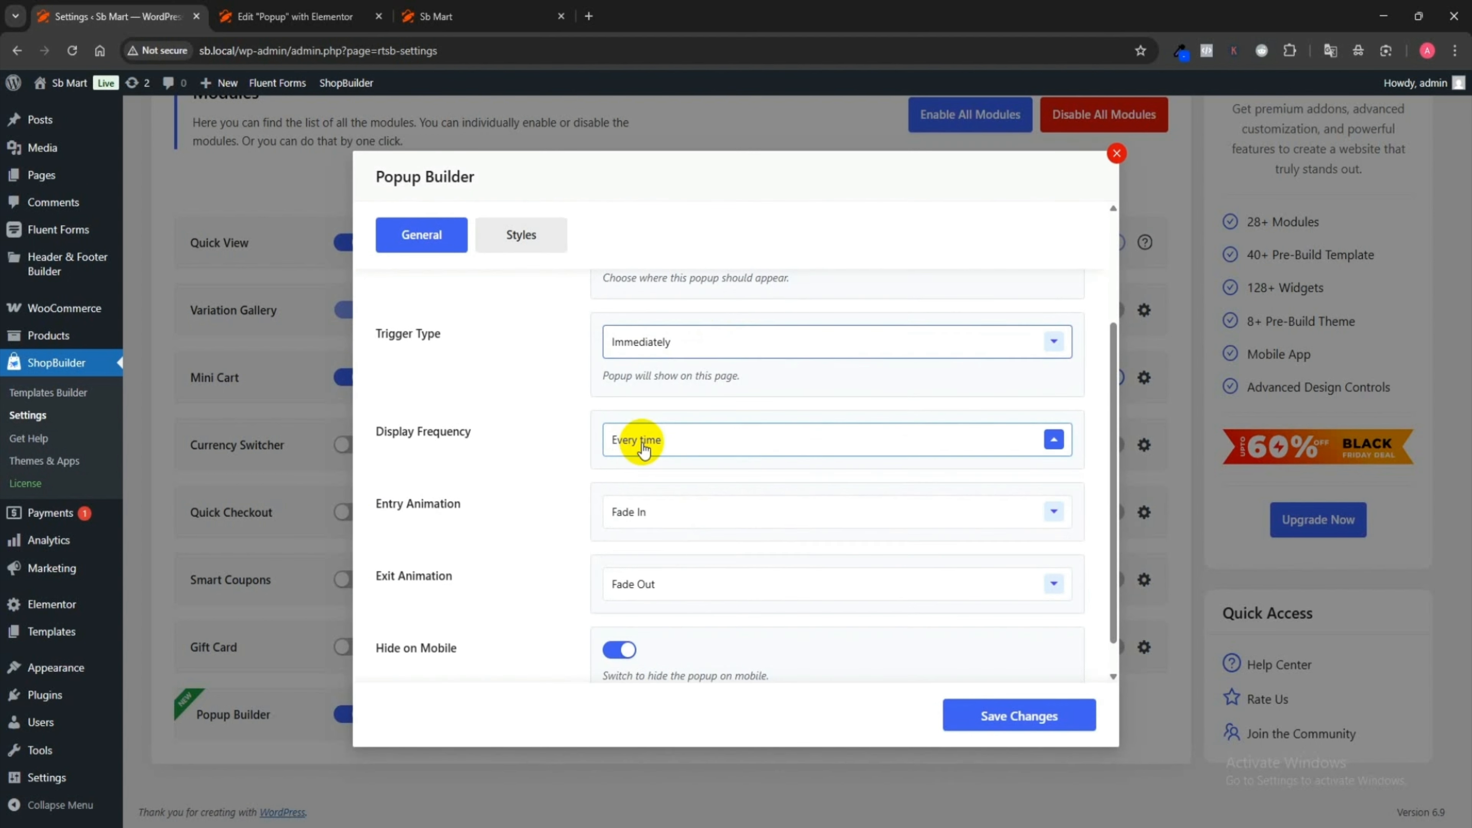
left_click(657, 341)
left_click(661, 378)
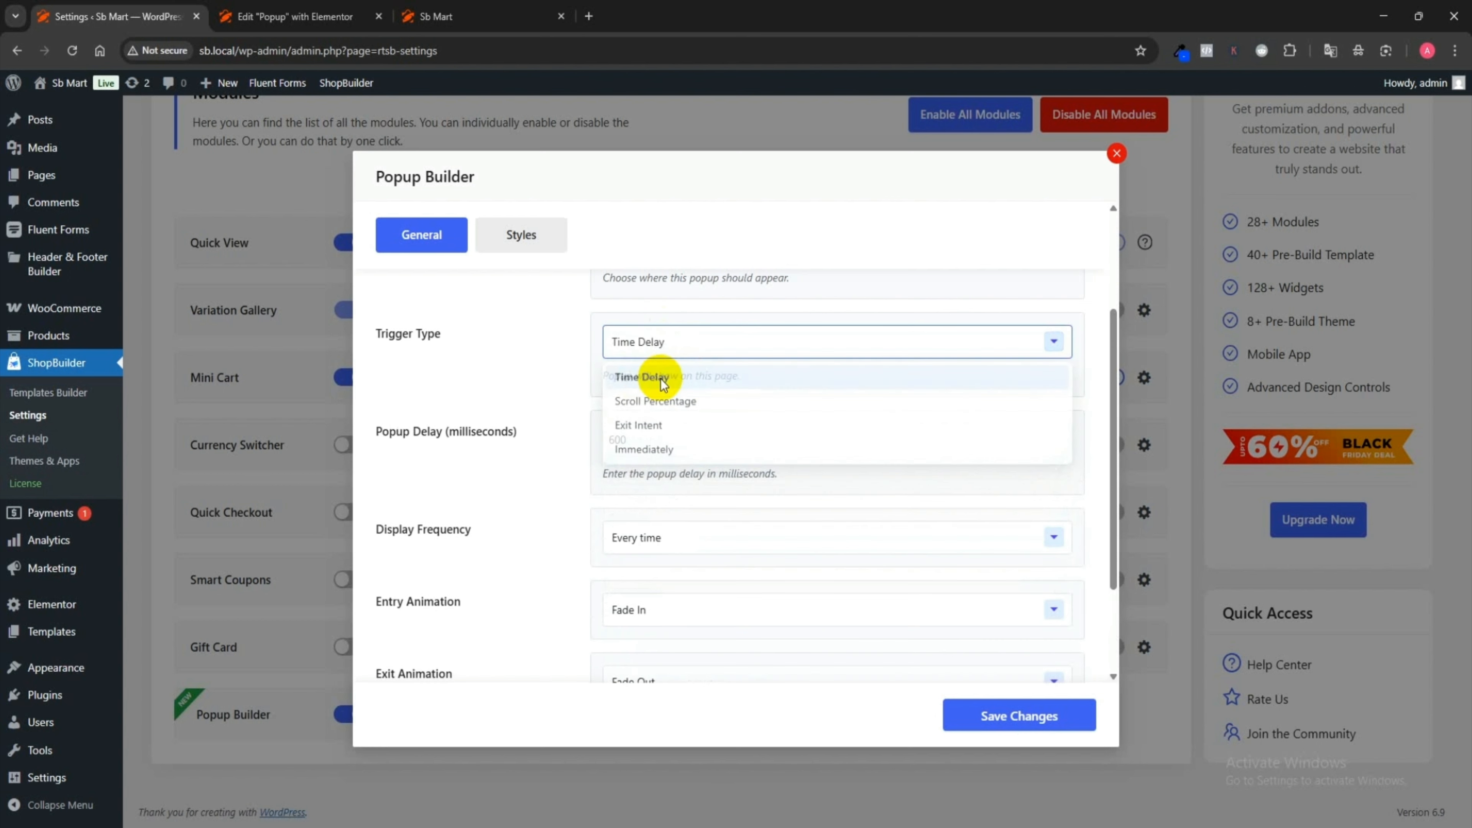
- Set the popup delay to 500 milliseconds
left_click(618, 442)
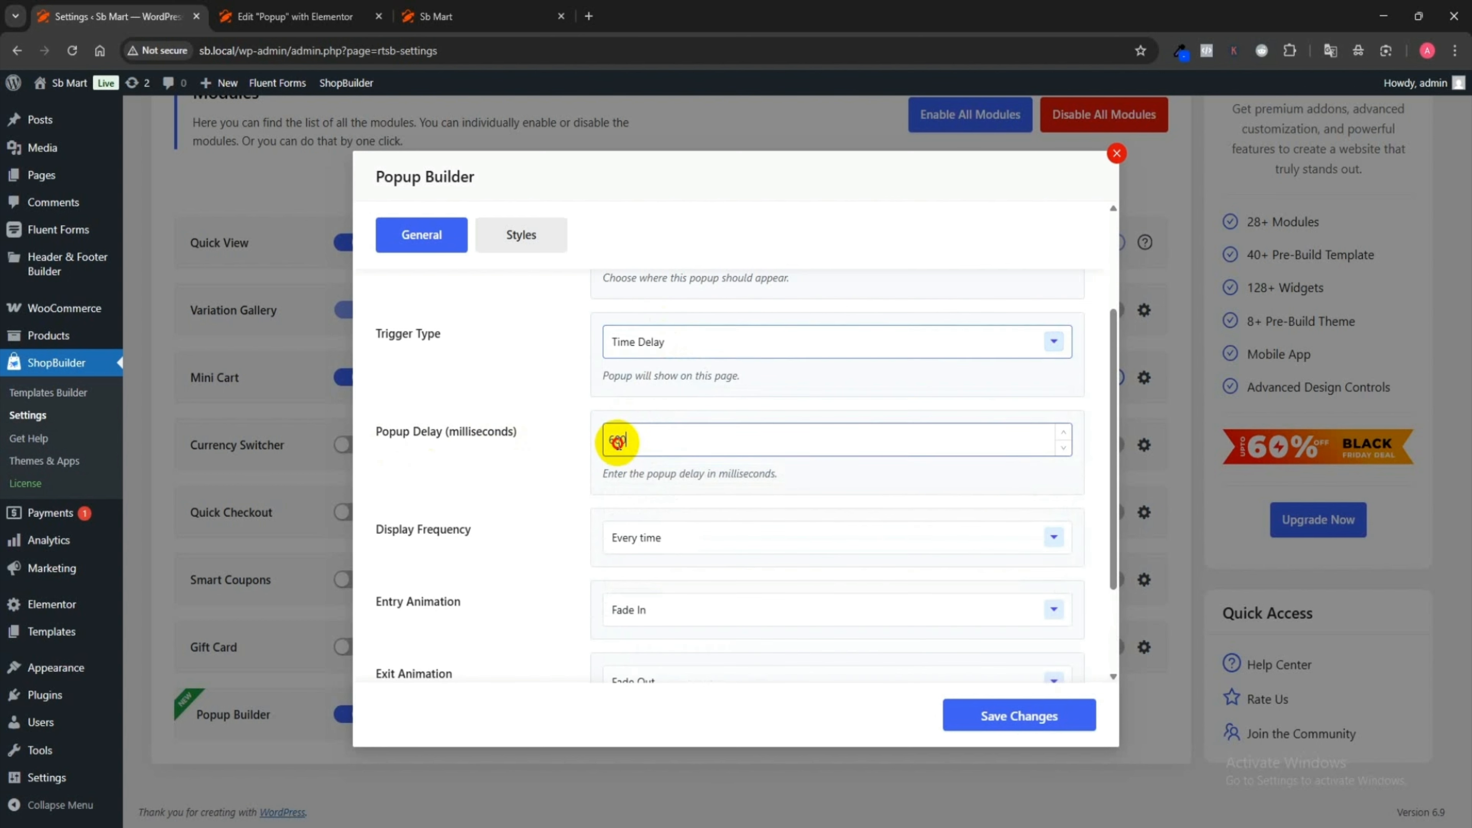
left_click_drag(616, 442, 582, 446)
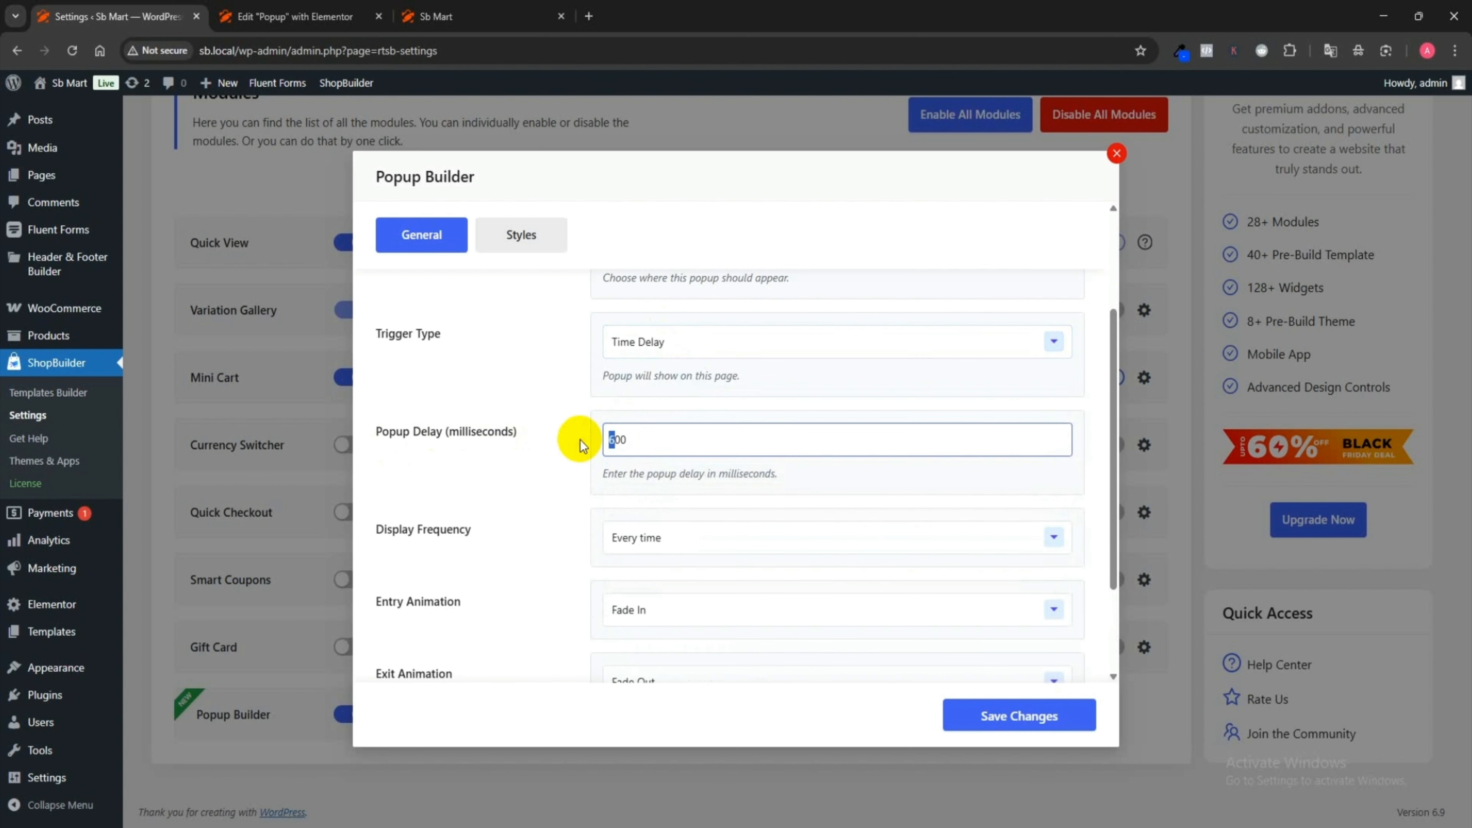
left_click(753, 473)
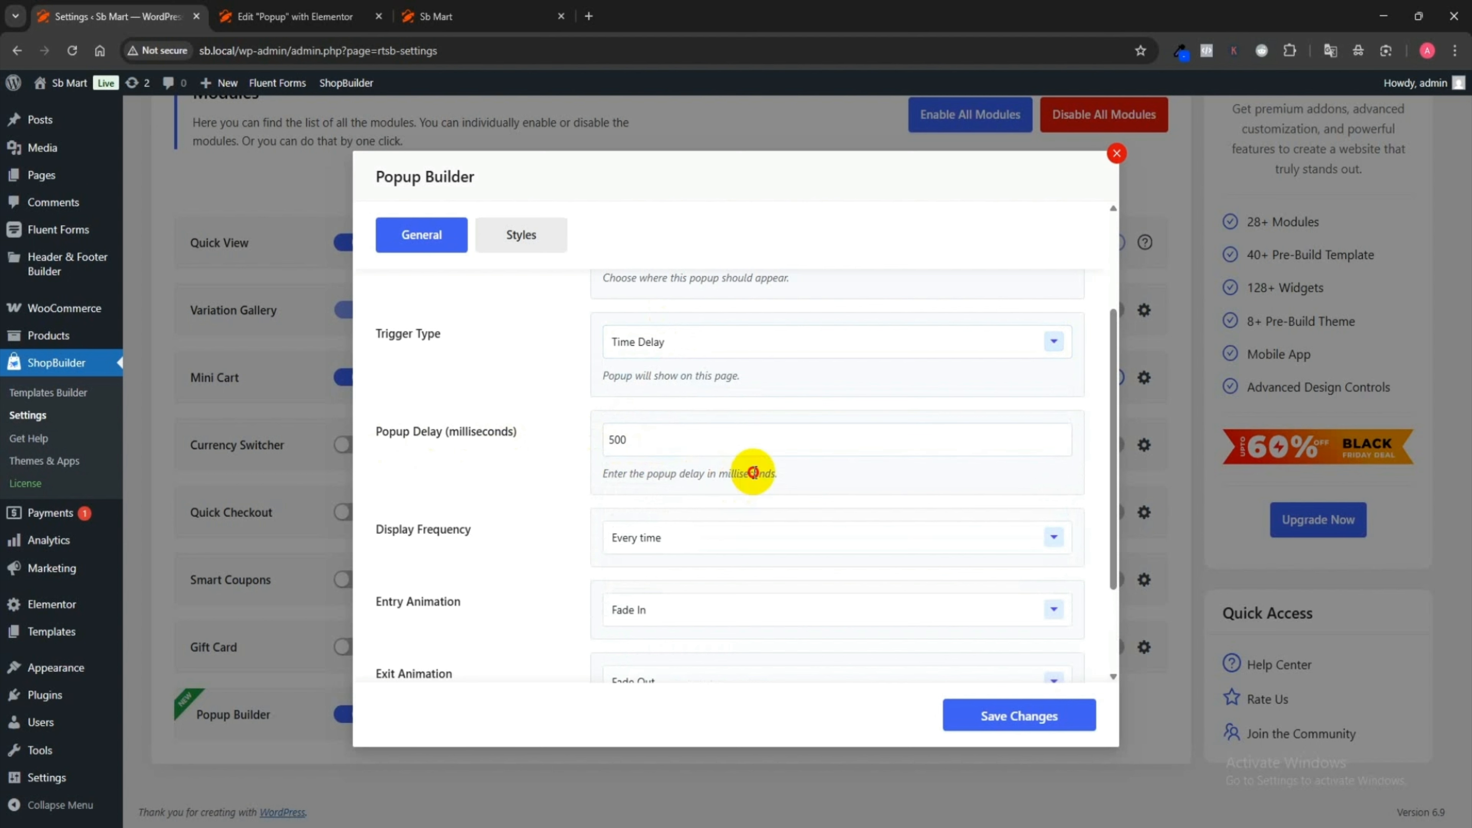
left_click(751, 473)
- Leave the display frequency at Every time and set the popup's entry animation to Zoom In
scroll(581, 542, "down", 3)
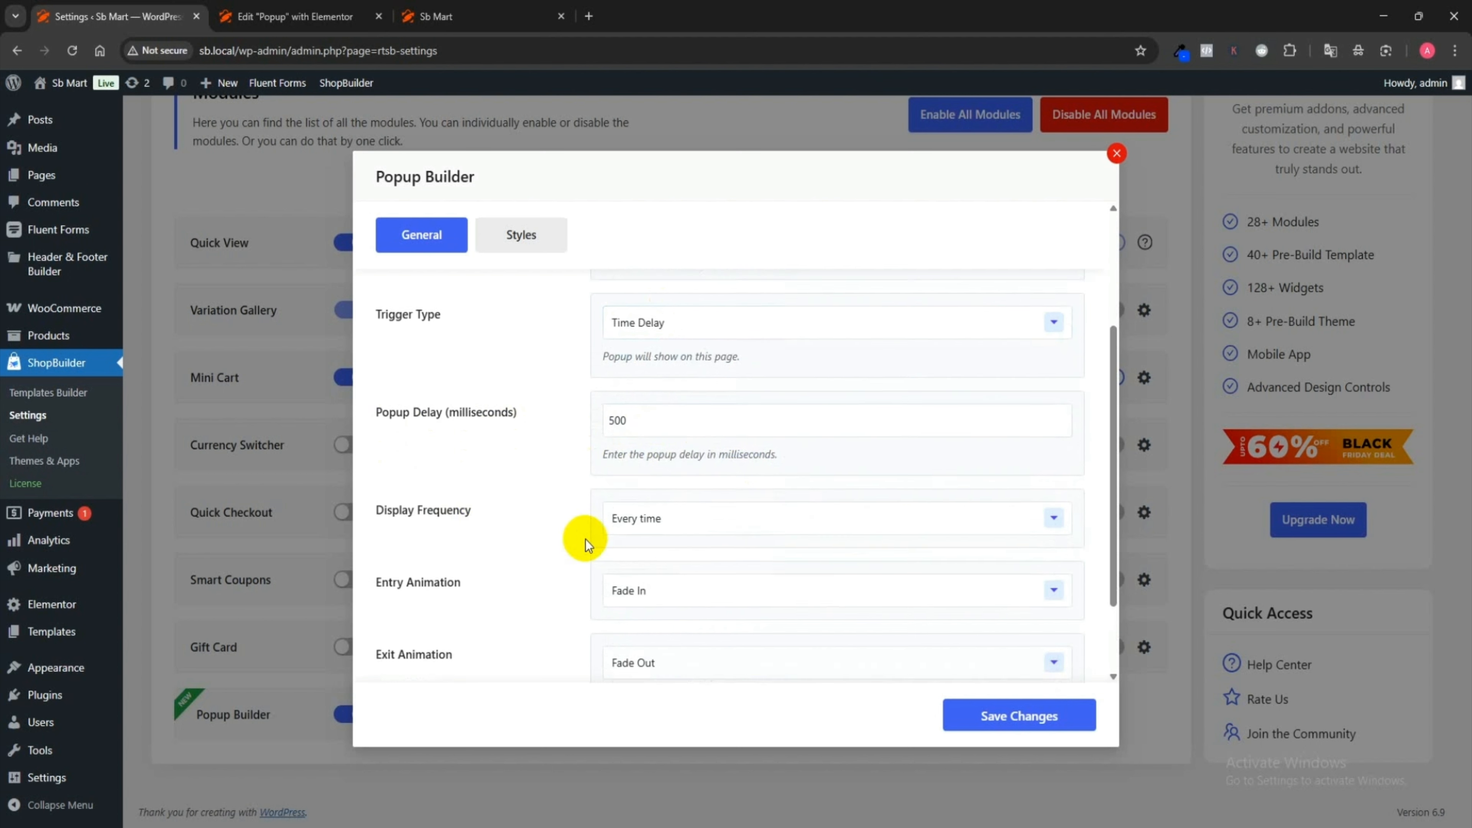
left_click(662, 413)
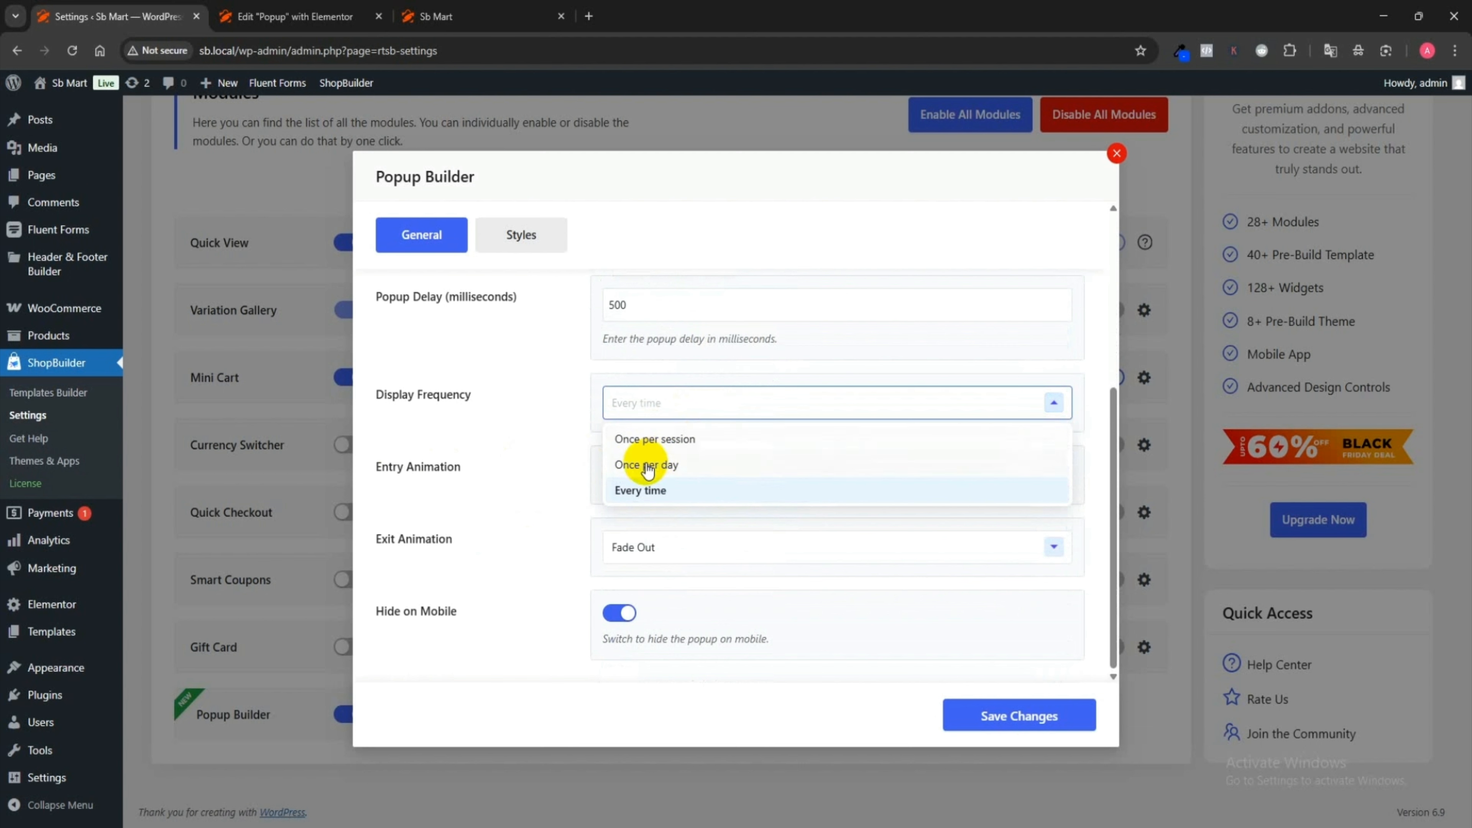
left_click(574, 487)
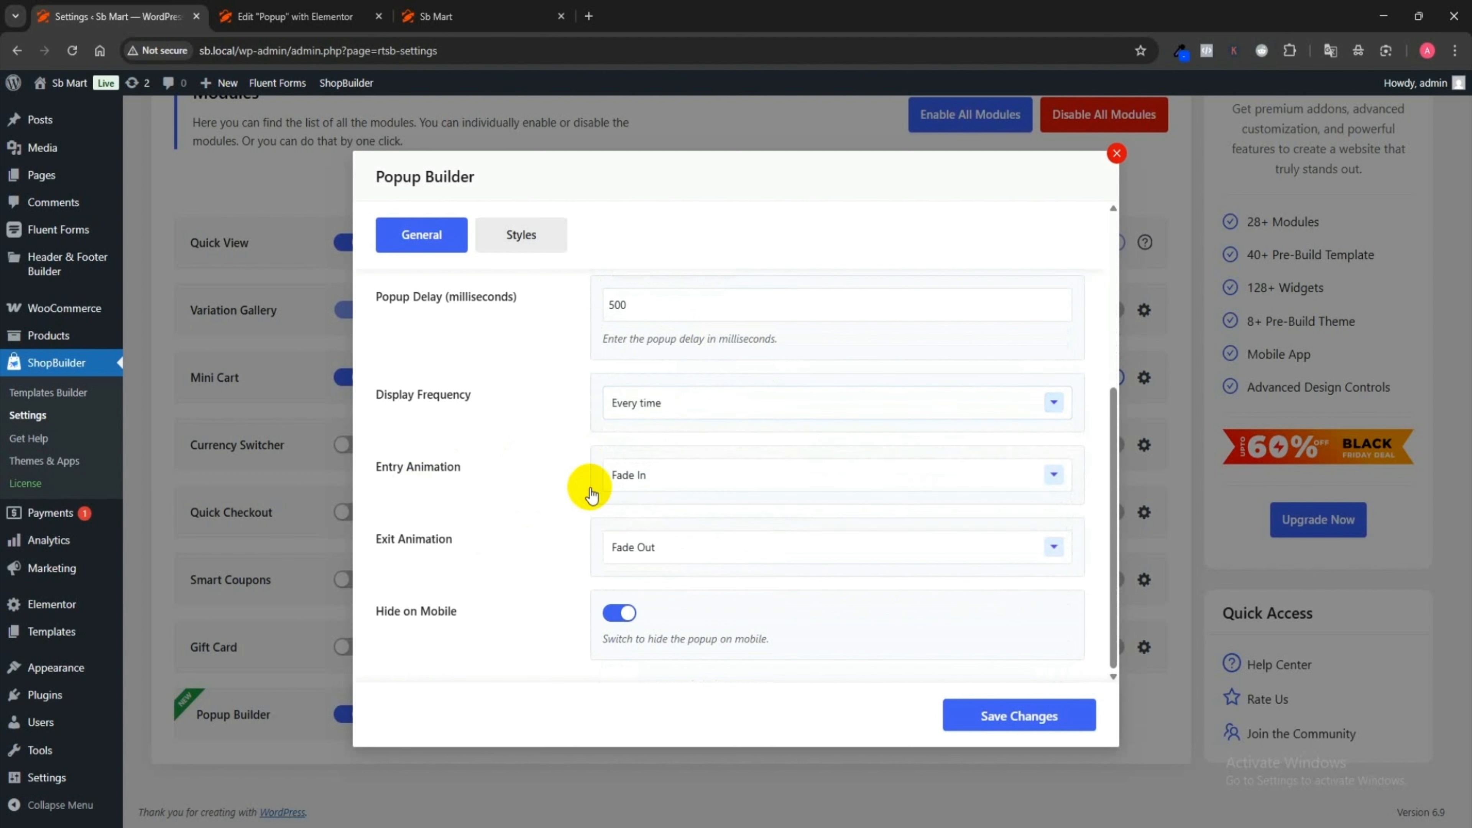
left_click(640, 490)
left_click(655, 639)
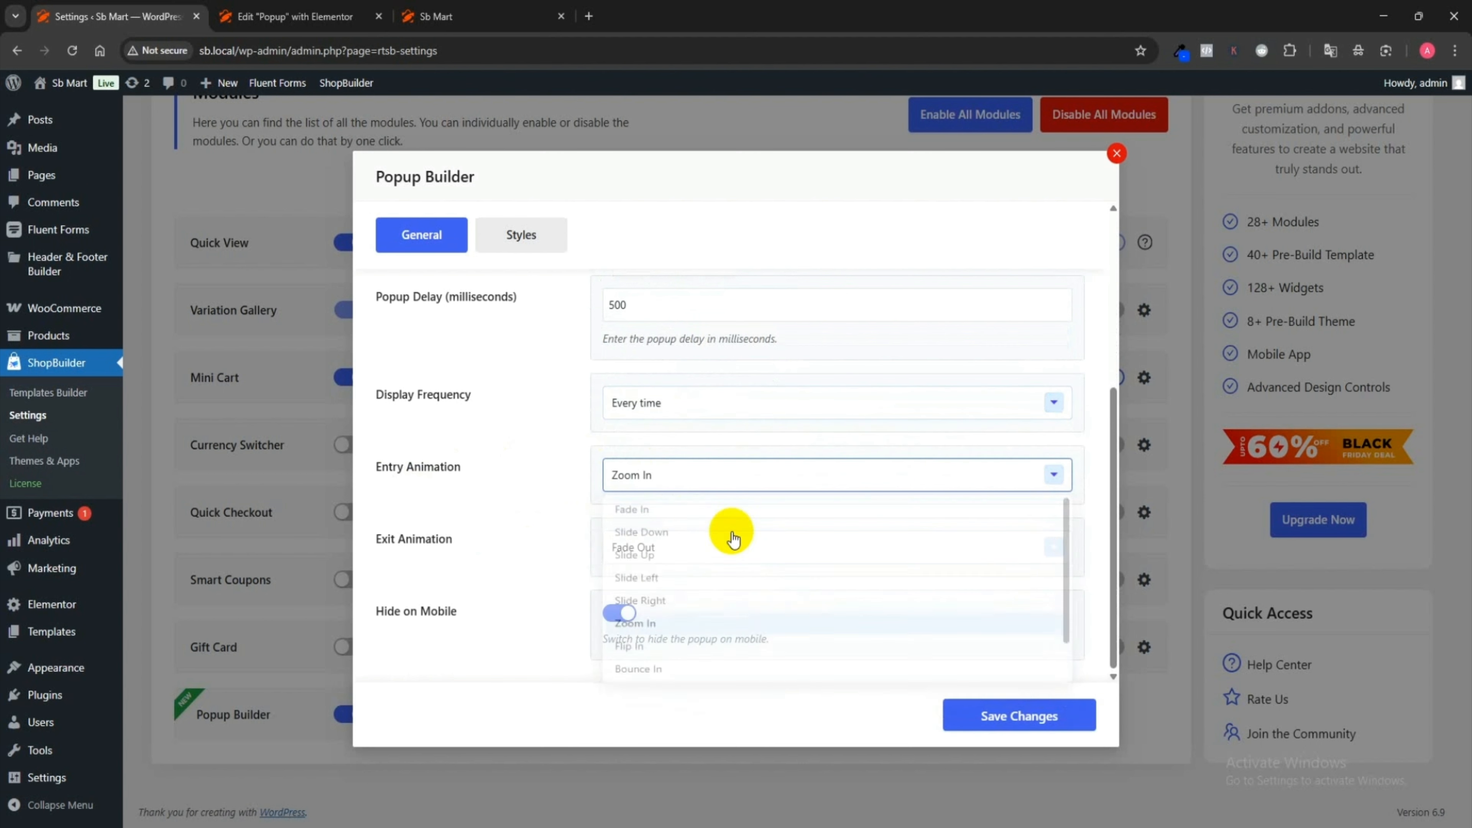
- Set the popup's exit animation to Zoom Out and turn off Hide on Mobile
left_click(617, 545)
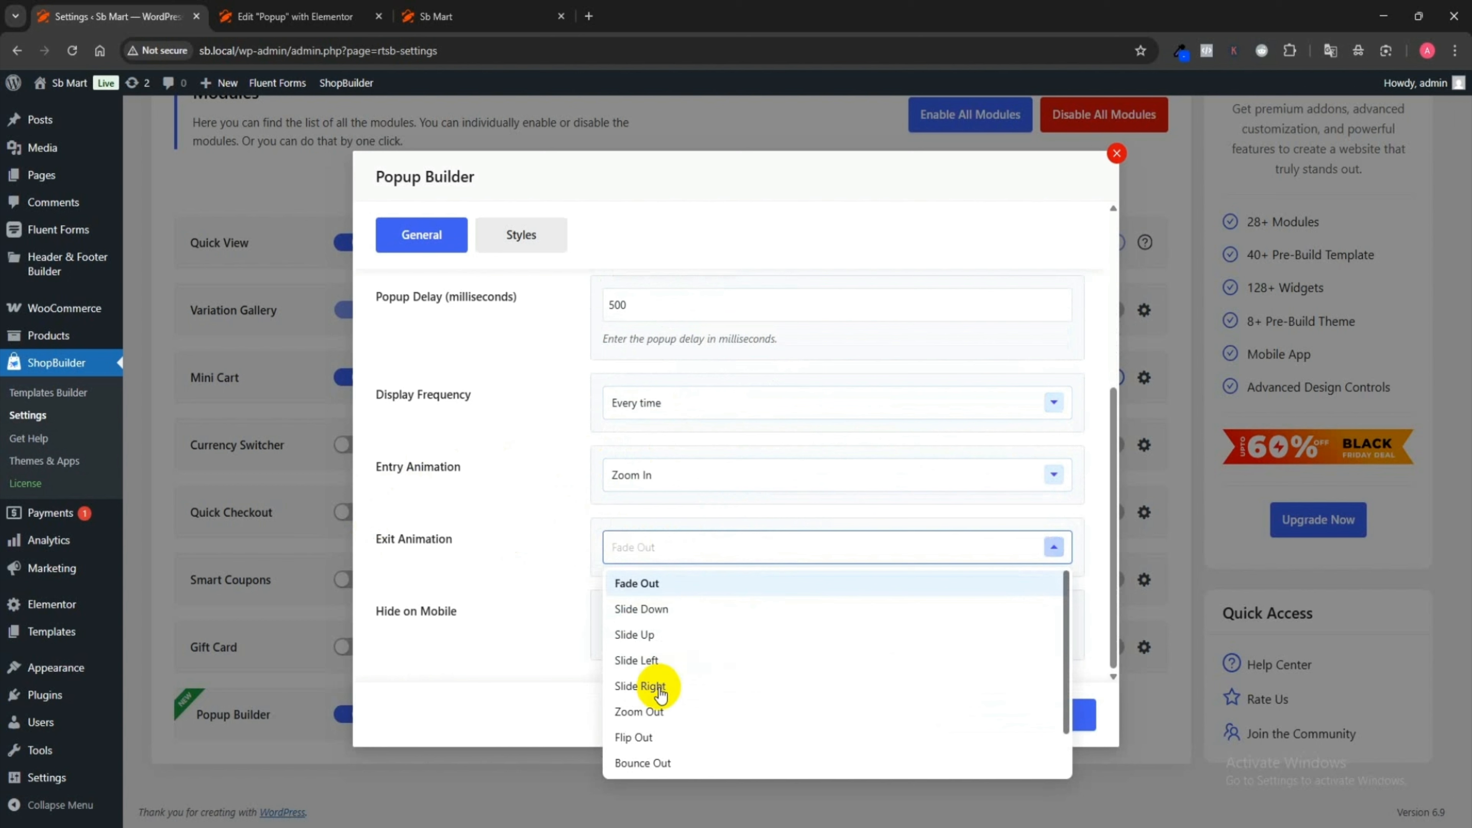
left_click(642, 712)
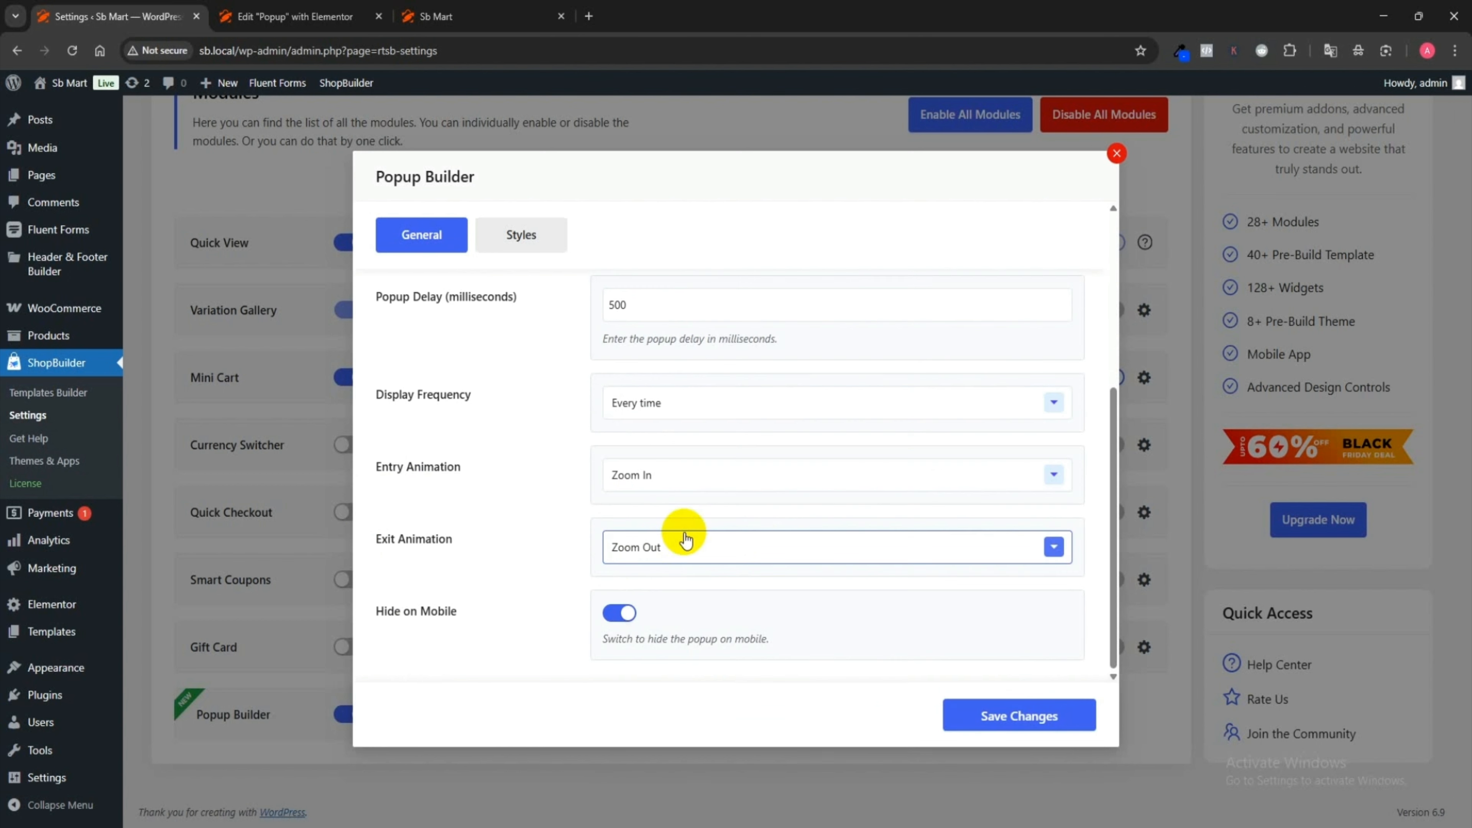
left_click(615, 619)
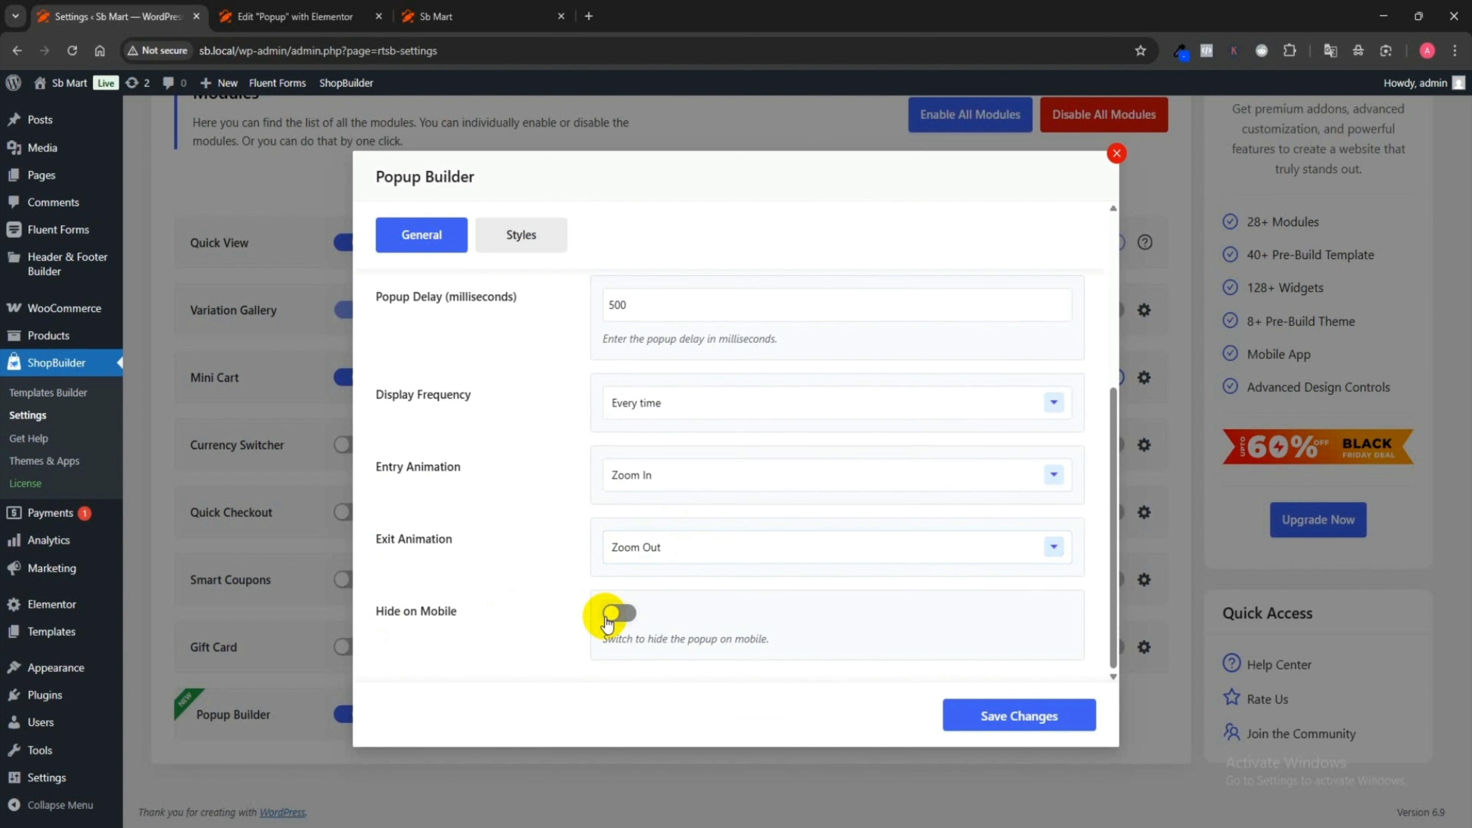
- Turn on Hide on Mobile and keep the modal width at 900 px in the popup's style settings
left_click(608, 619)
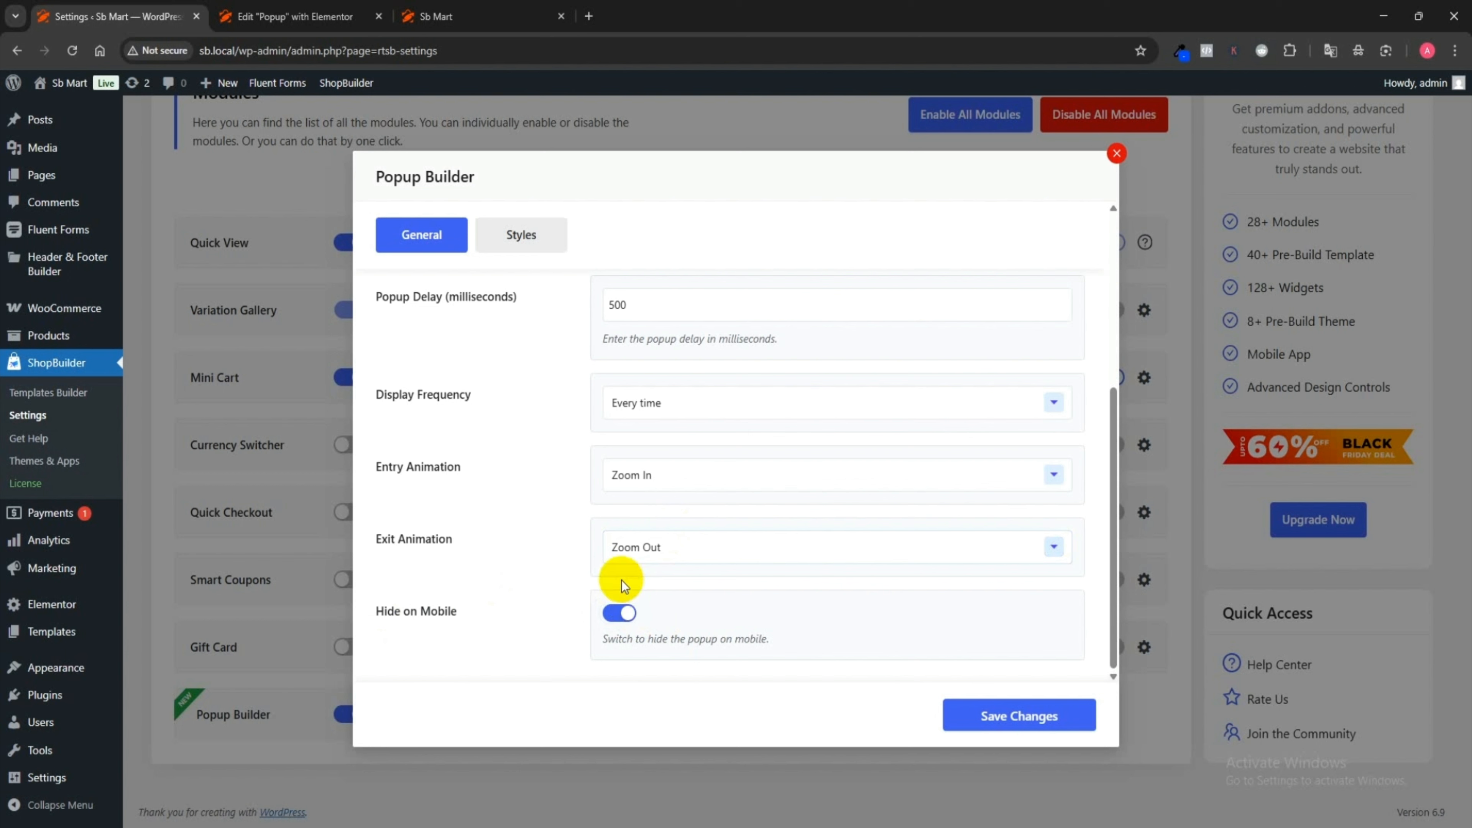
left_click(518, 236)
scroll(405, 324, "up", 5)
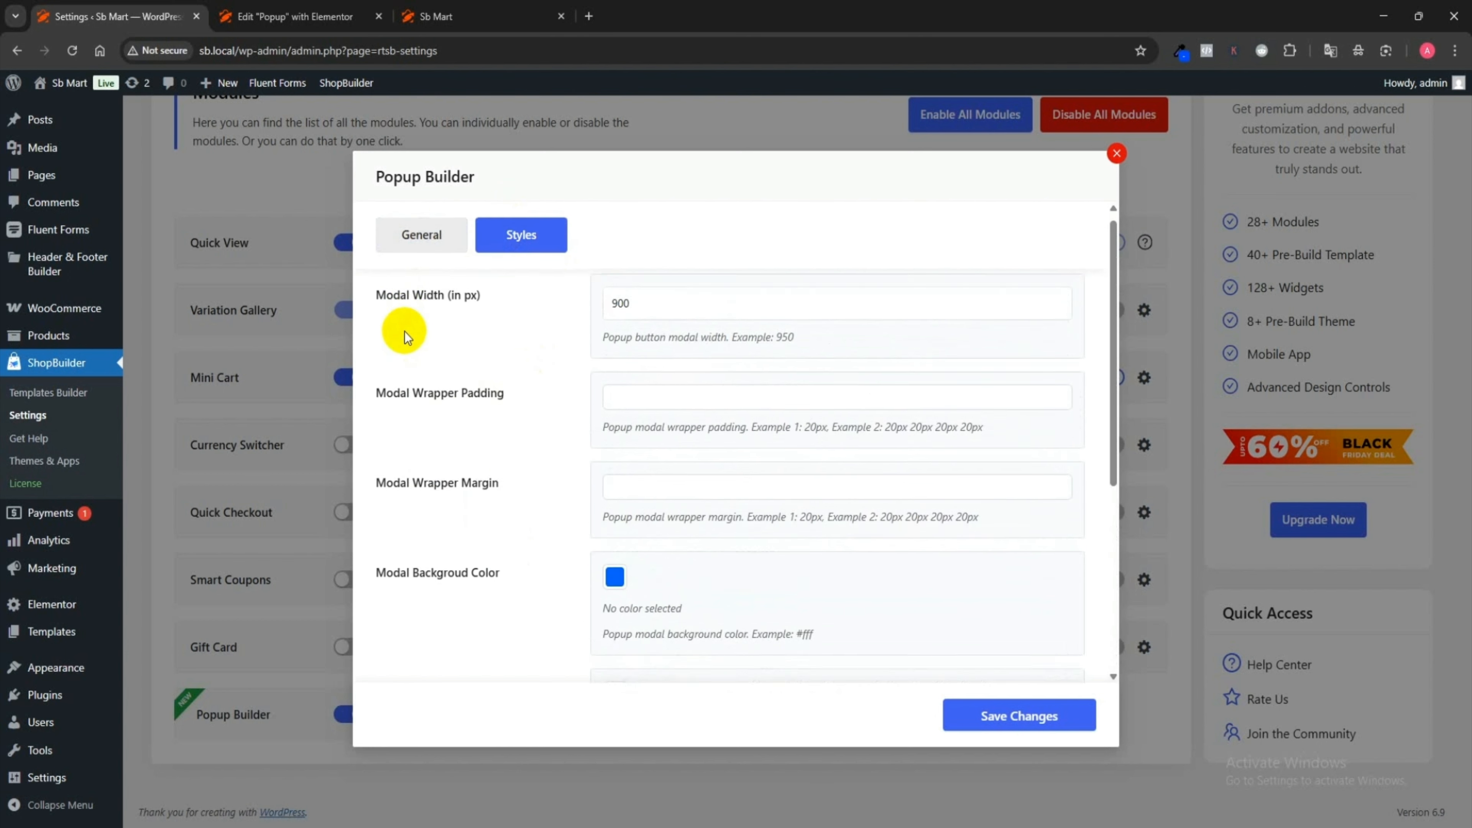
double_click(620, 321)
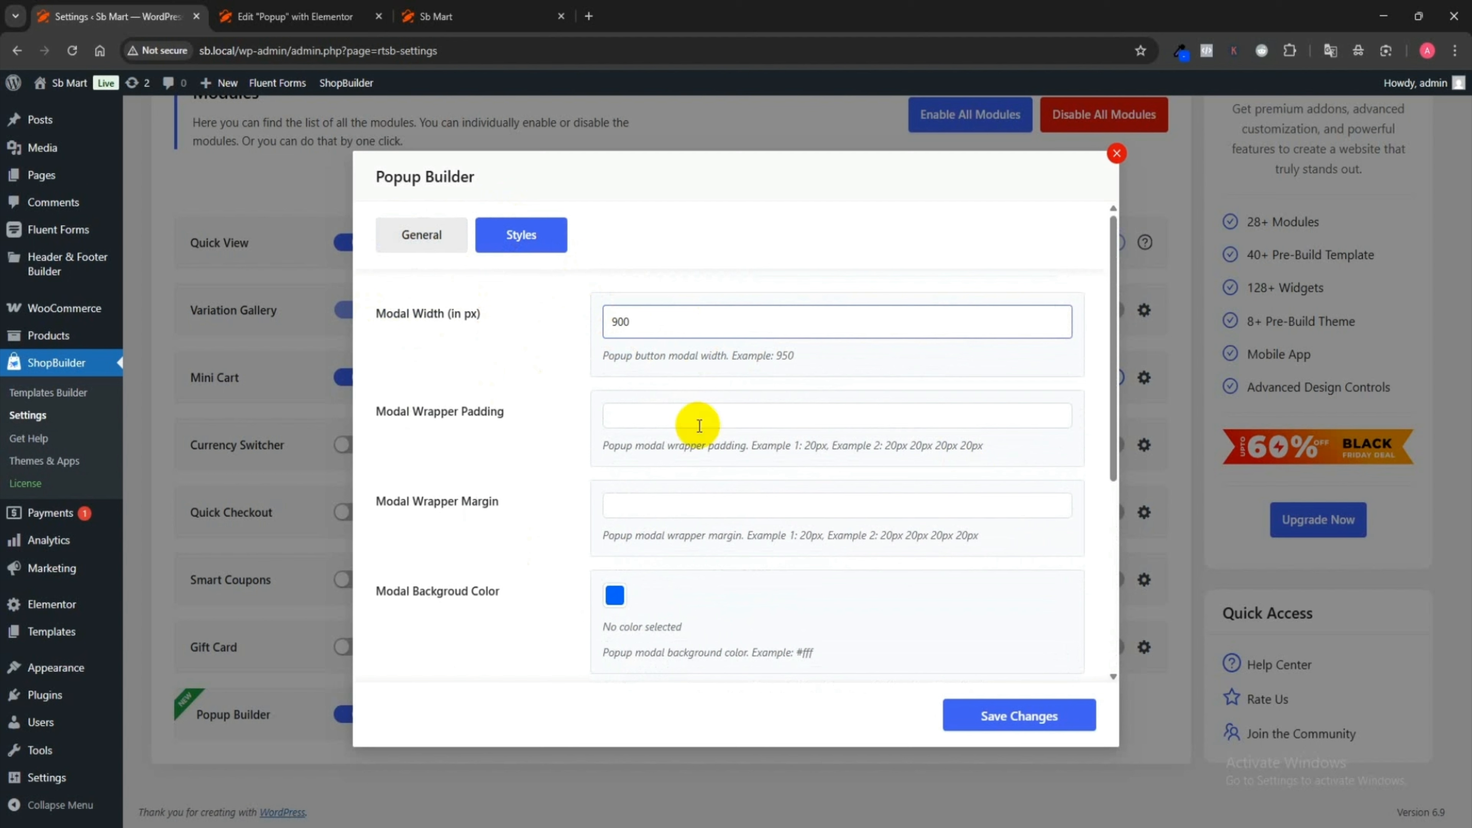
- Try a modal wrapper padding of 20px and clear the value again
left_click(670, 418)
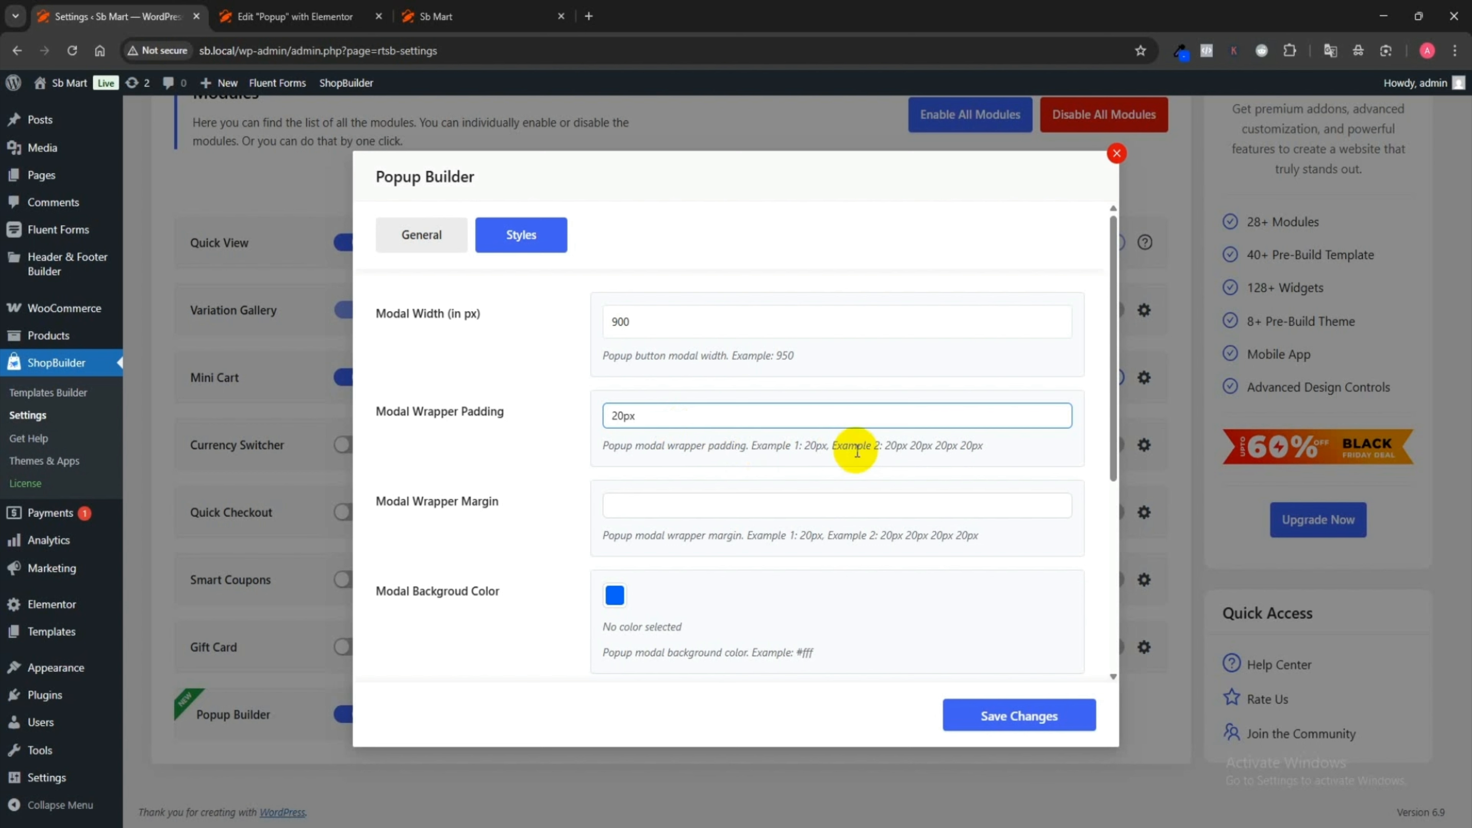
left_click_drag(696, 414, 604, 418)
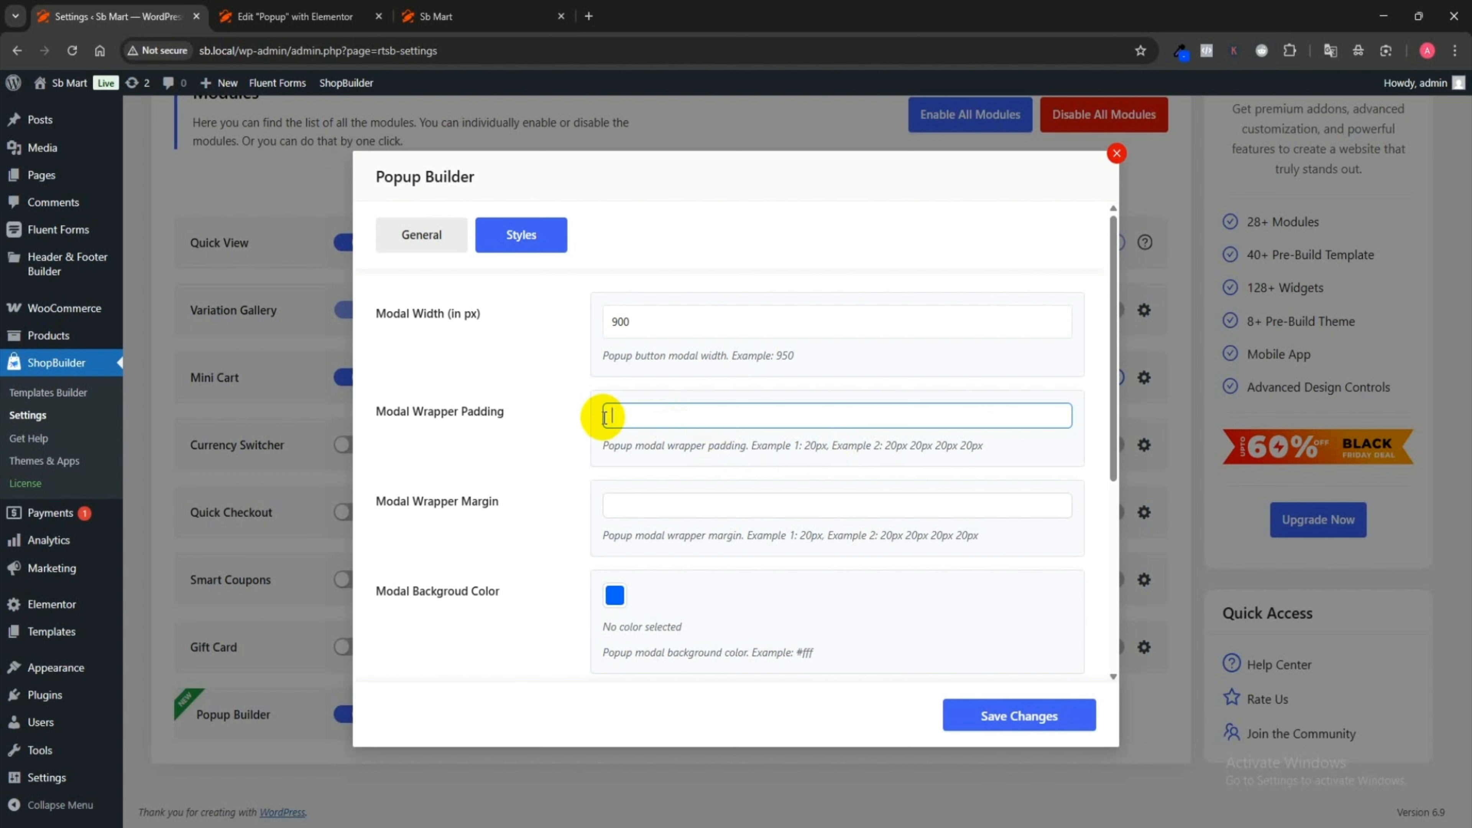
left_click(504, 460)
- Try the blue 357EEA as the modal background color and reset the color
scroll(724, 533, "down", 1)
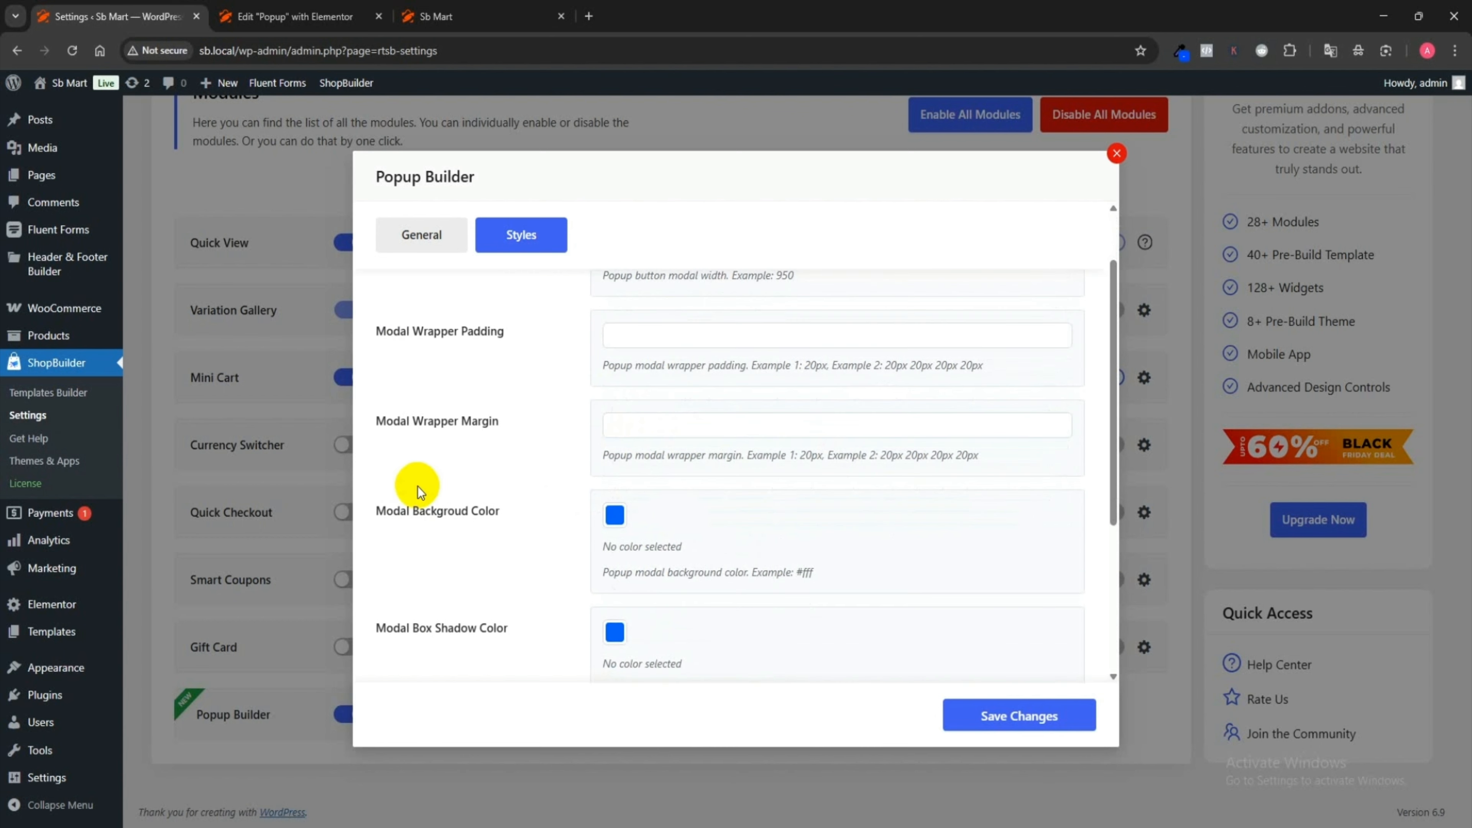
scroll(414, 487, "down", 2)
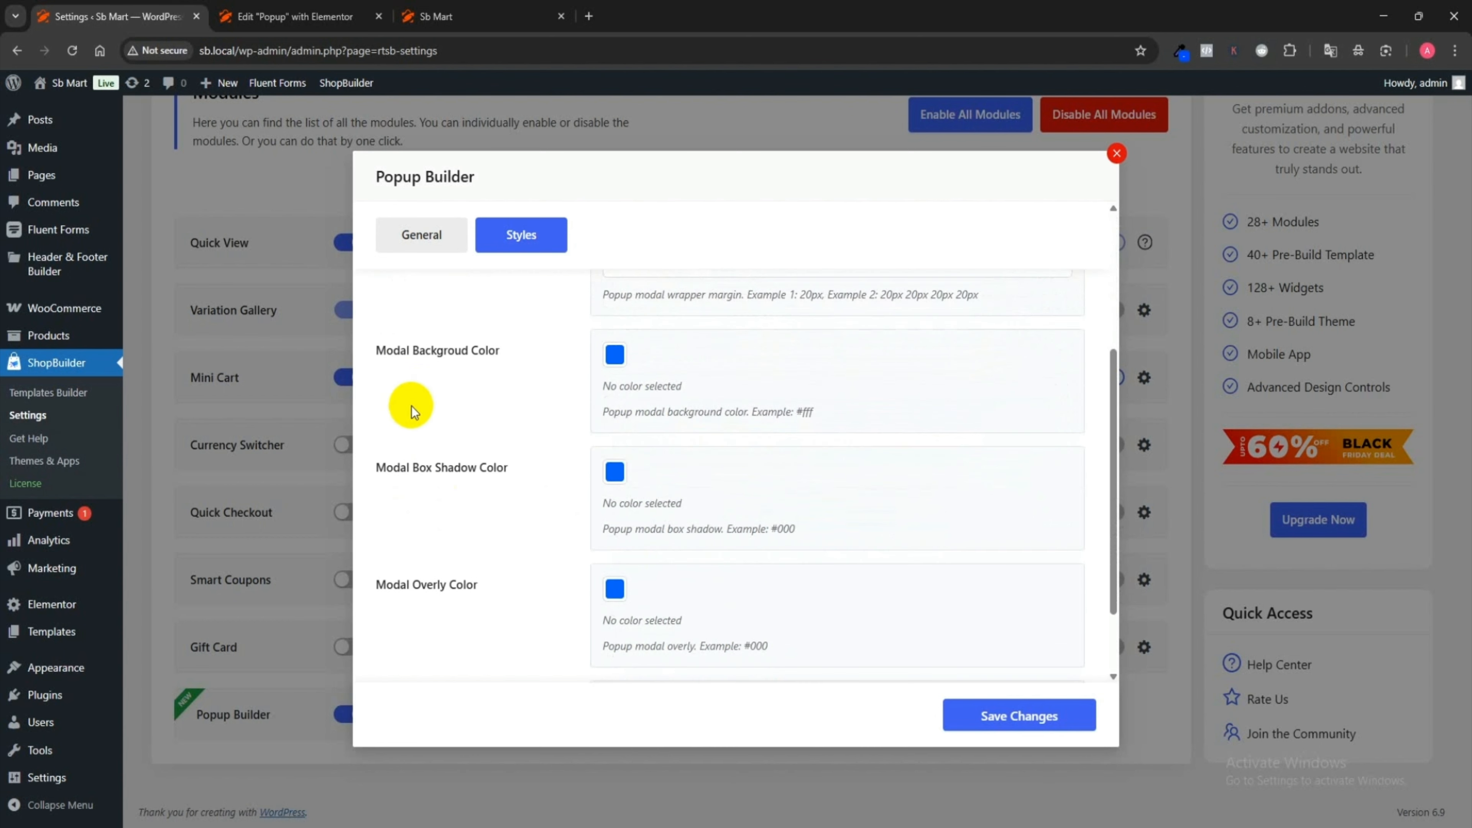
left_click(612, 355)
left_click_drag(757, 472, 751, 423)
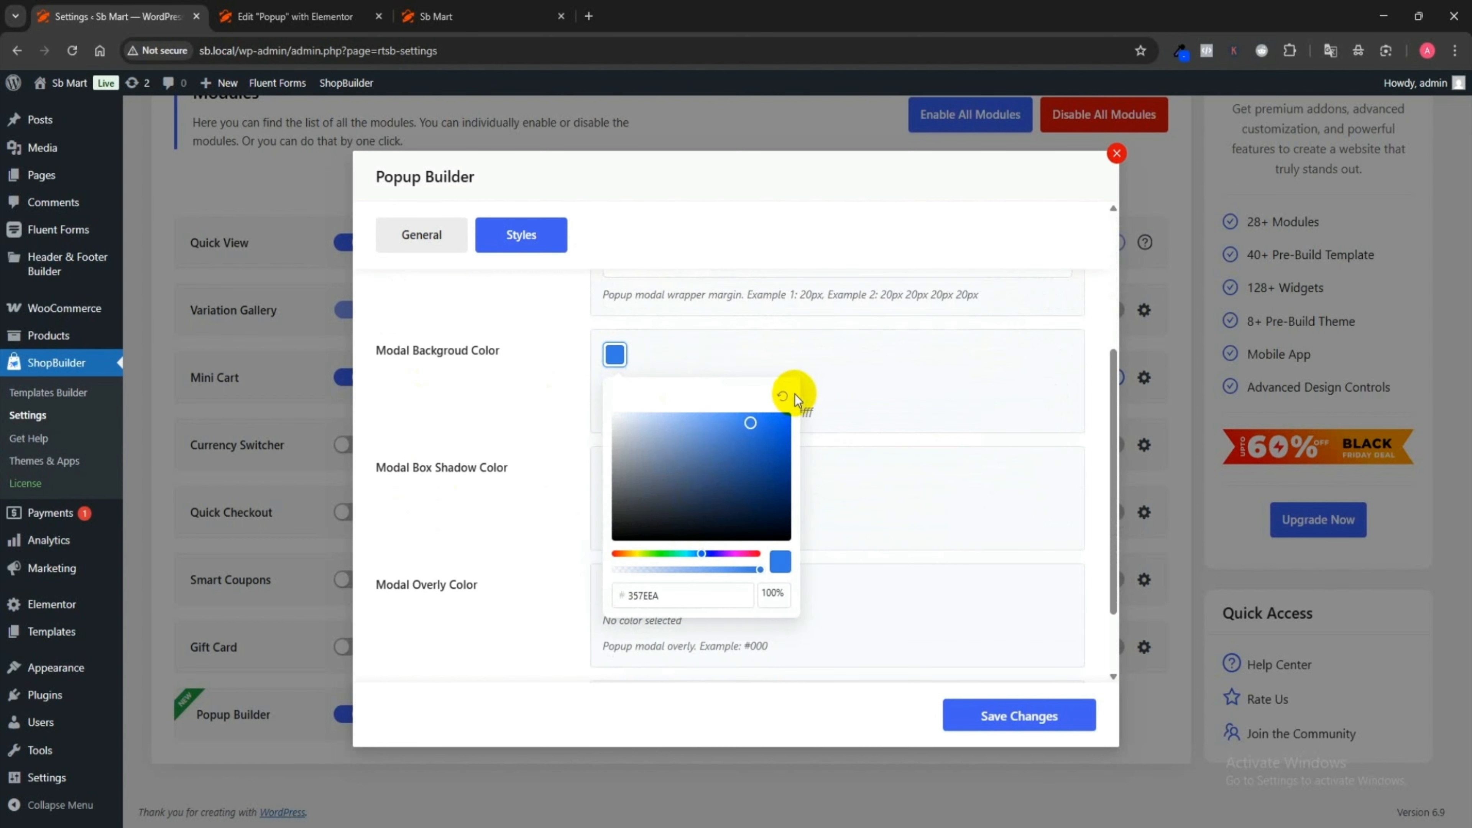
left_click(782, 396)
left_click(525, 406)
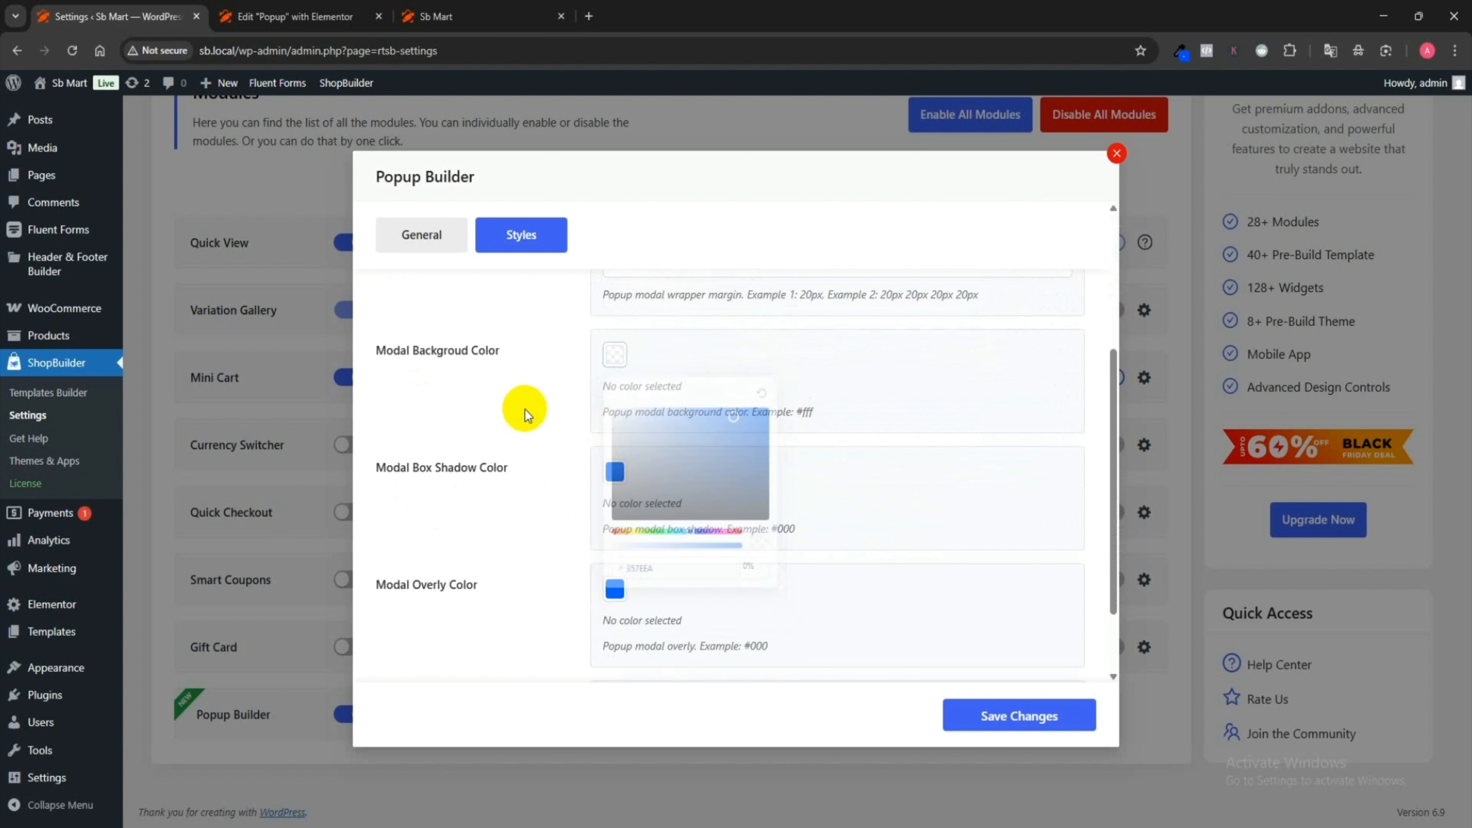
- Set the modal border radius to 5px and save the Popup Builder settings
left_click(615, 473)
scroll(536, 518, "down", 3)
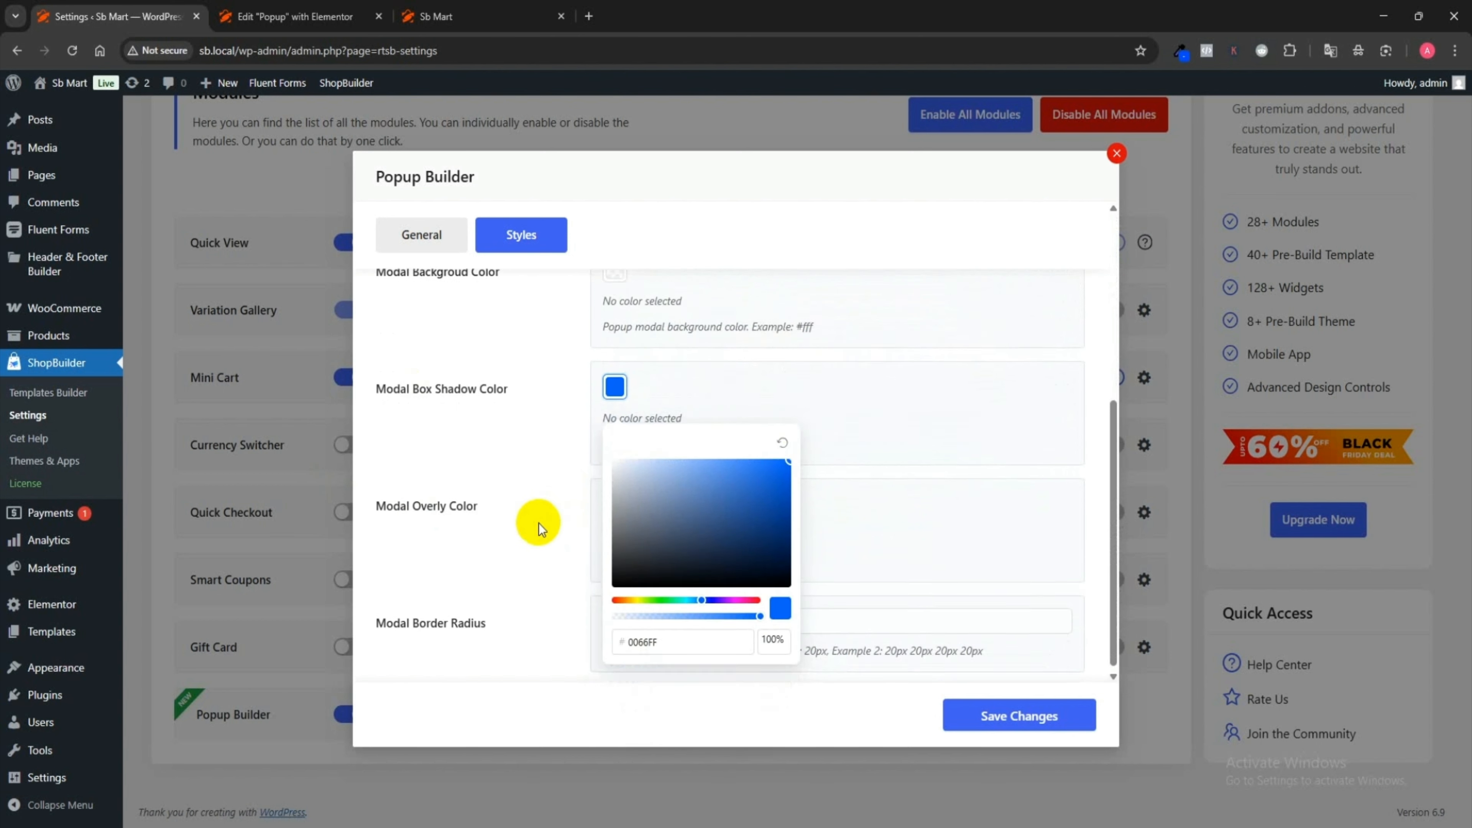
left_click(628, 615)
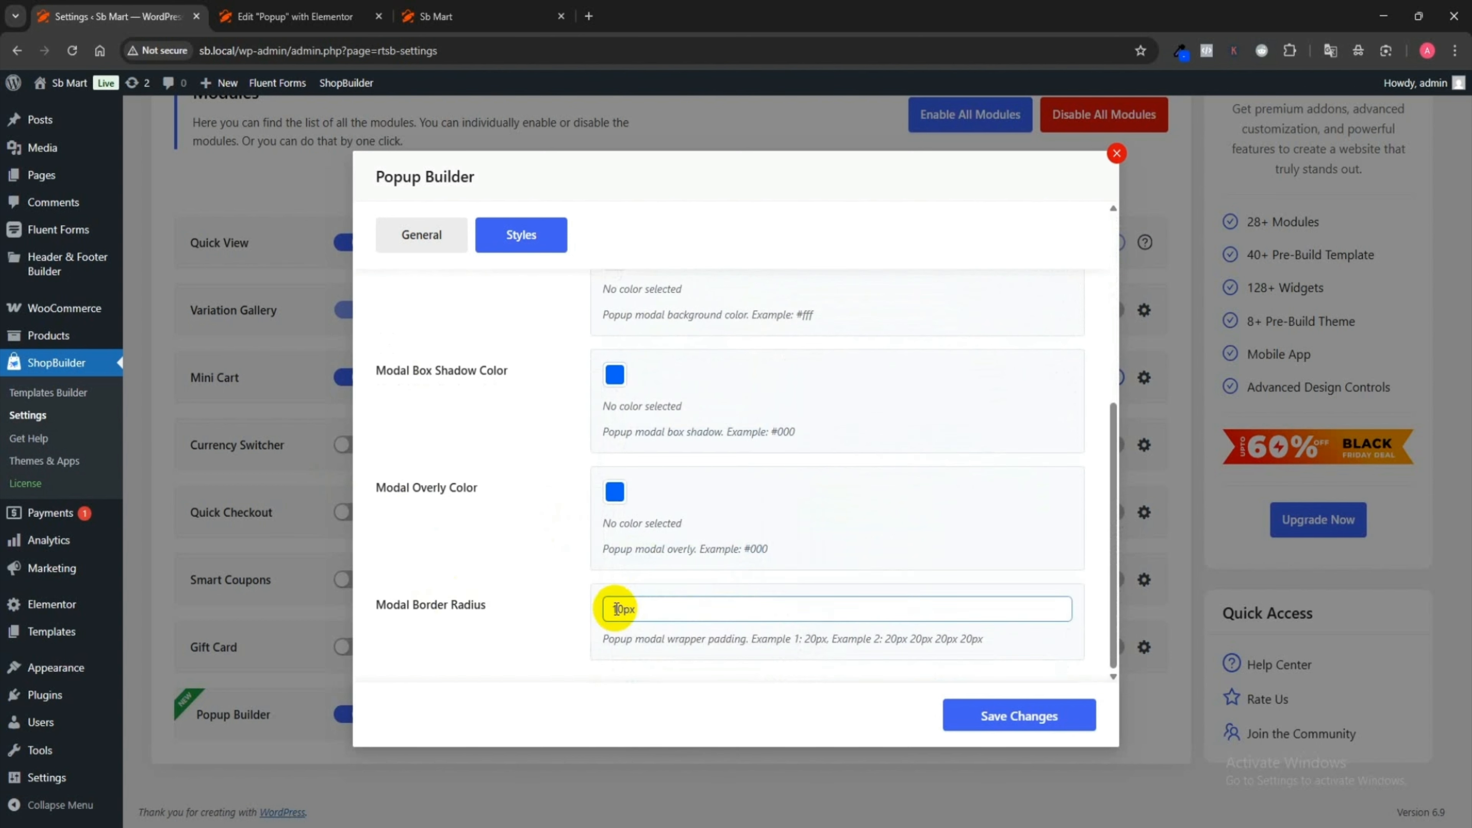
left_click_drag(620, 608, 610, 610)
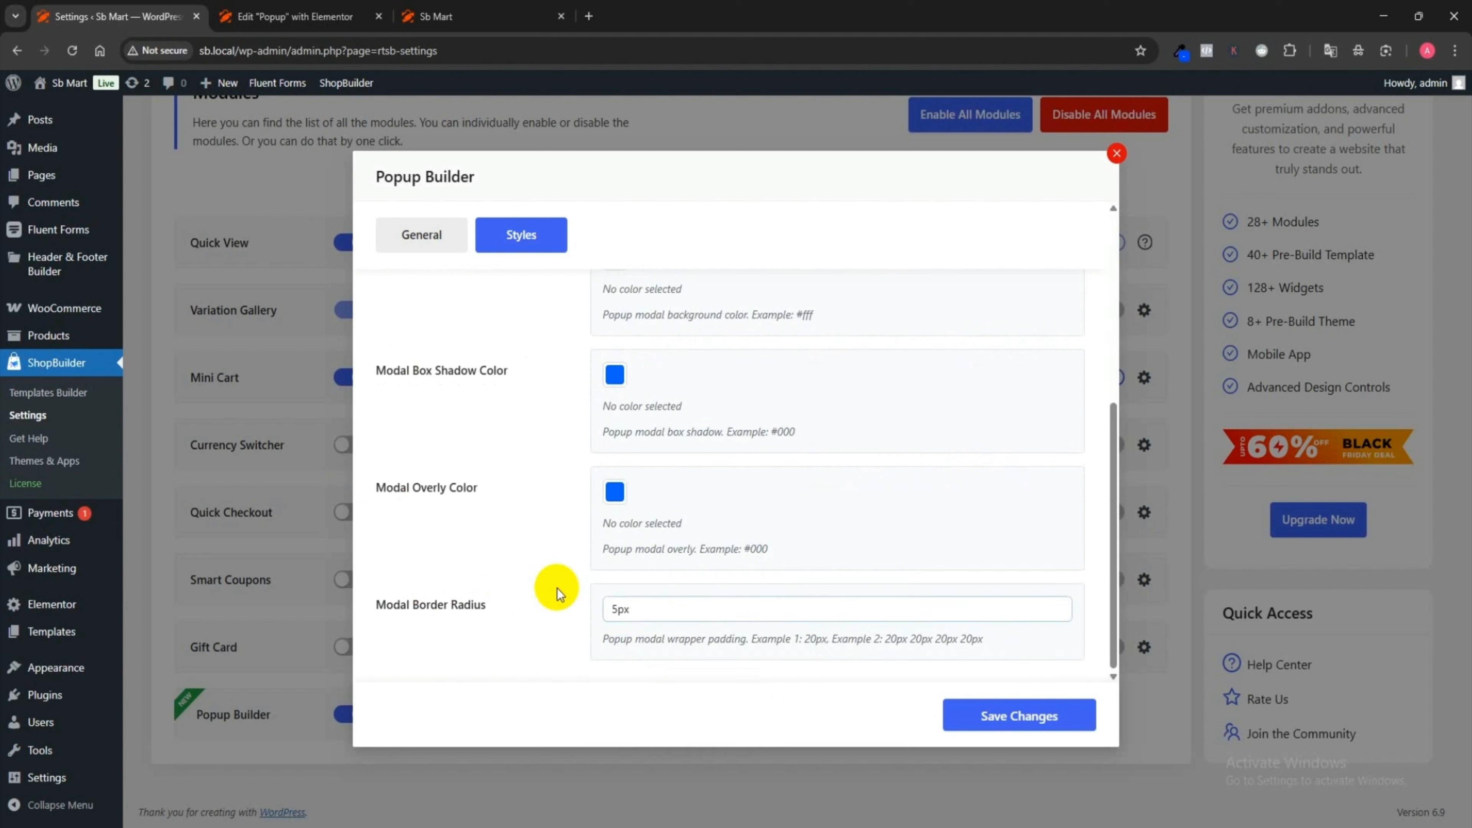
left_click(1004, 718)
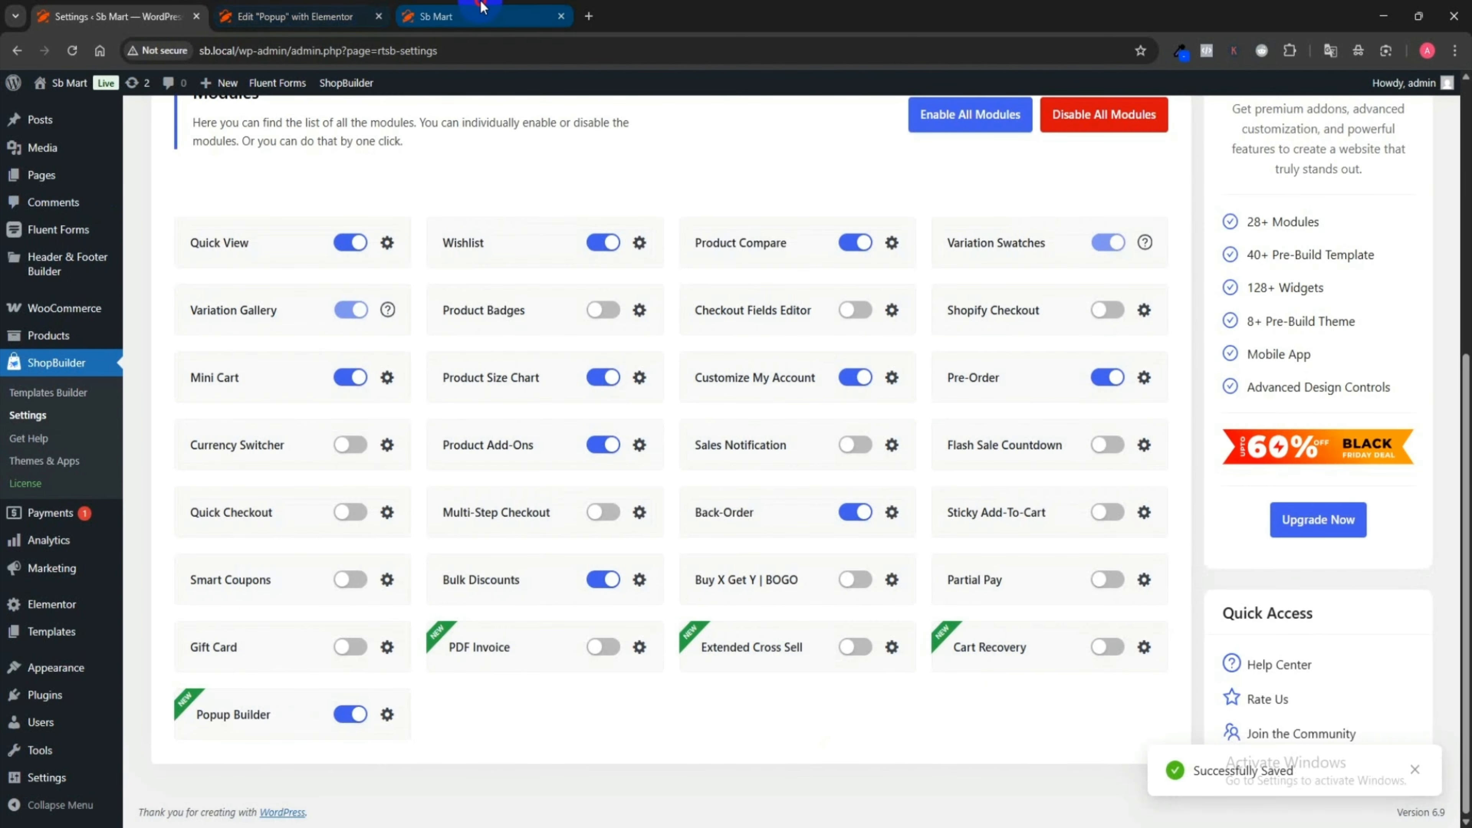
- Reload the Sb Mart storefront to check the popup and close it
left_click(481, 16)
left_click(72, 50)
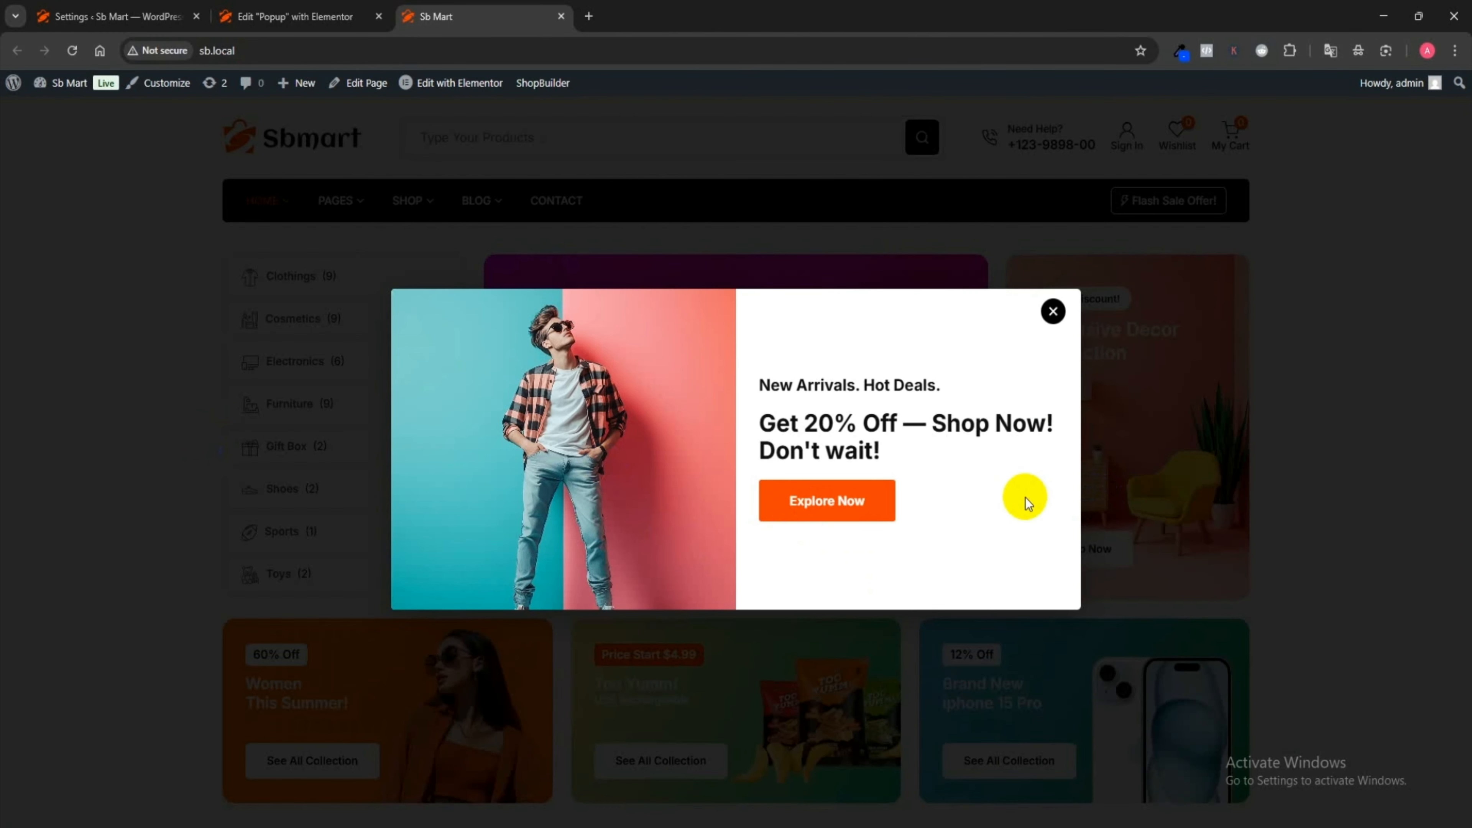
left_click(1061, 297)
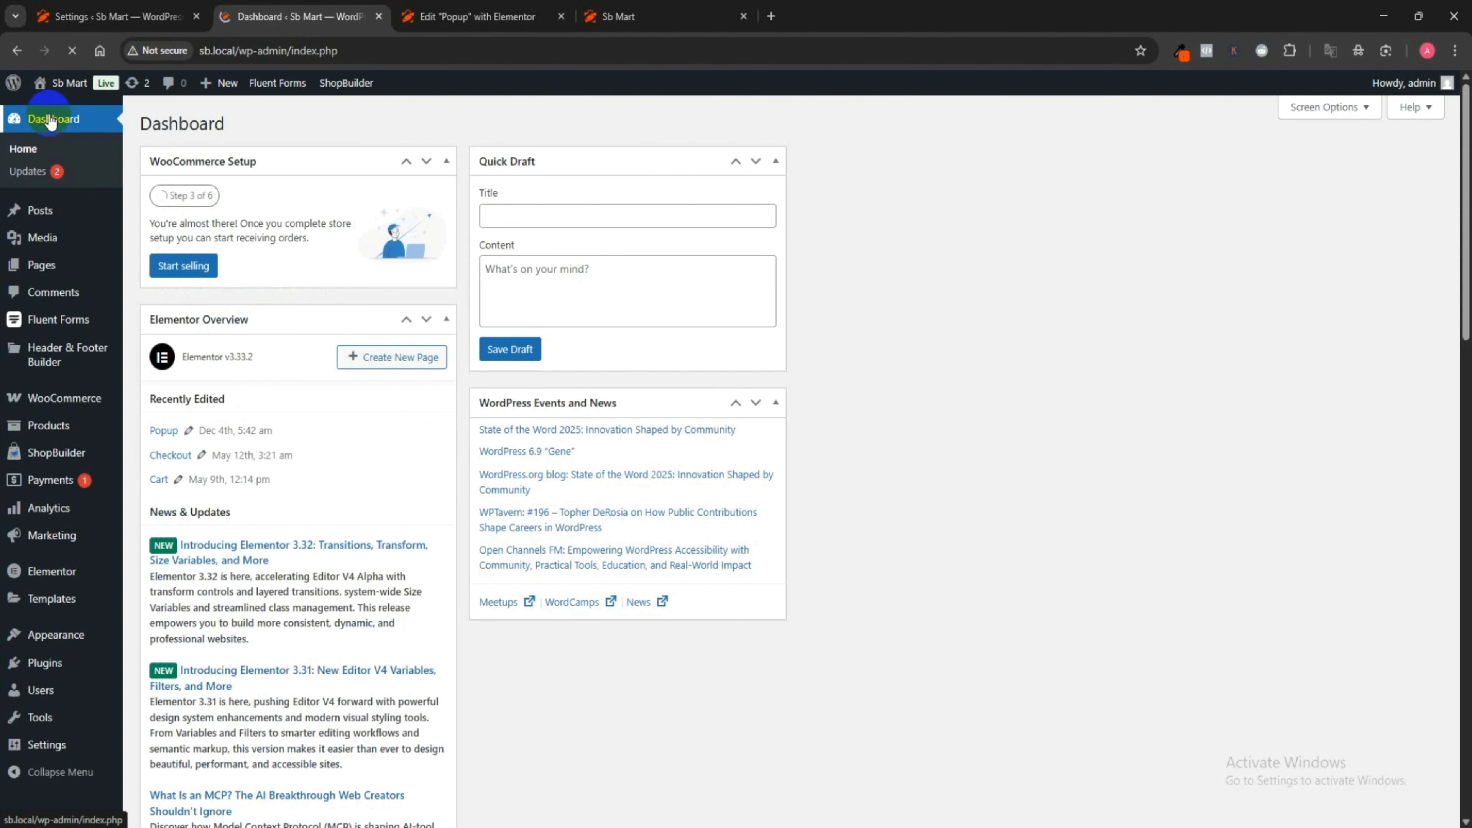
- Start a new page in ShopBuilder's template builder, named "Popup 2" with the template type Popup
left_click(40, 458)
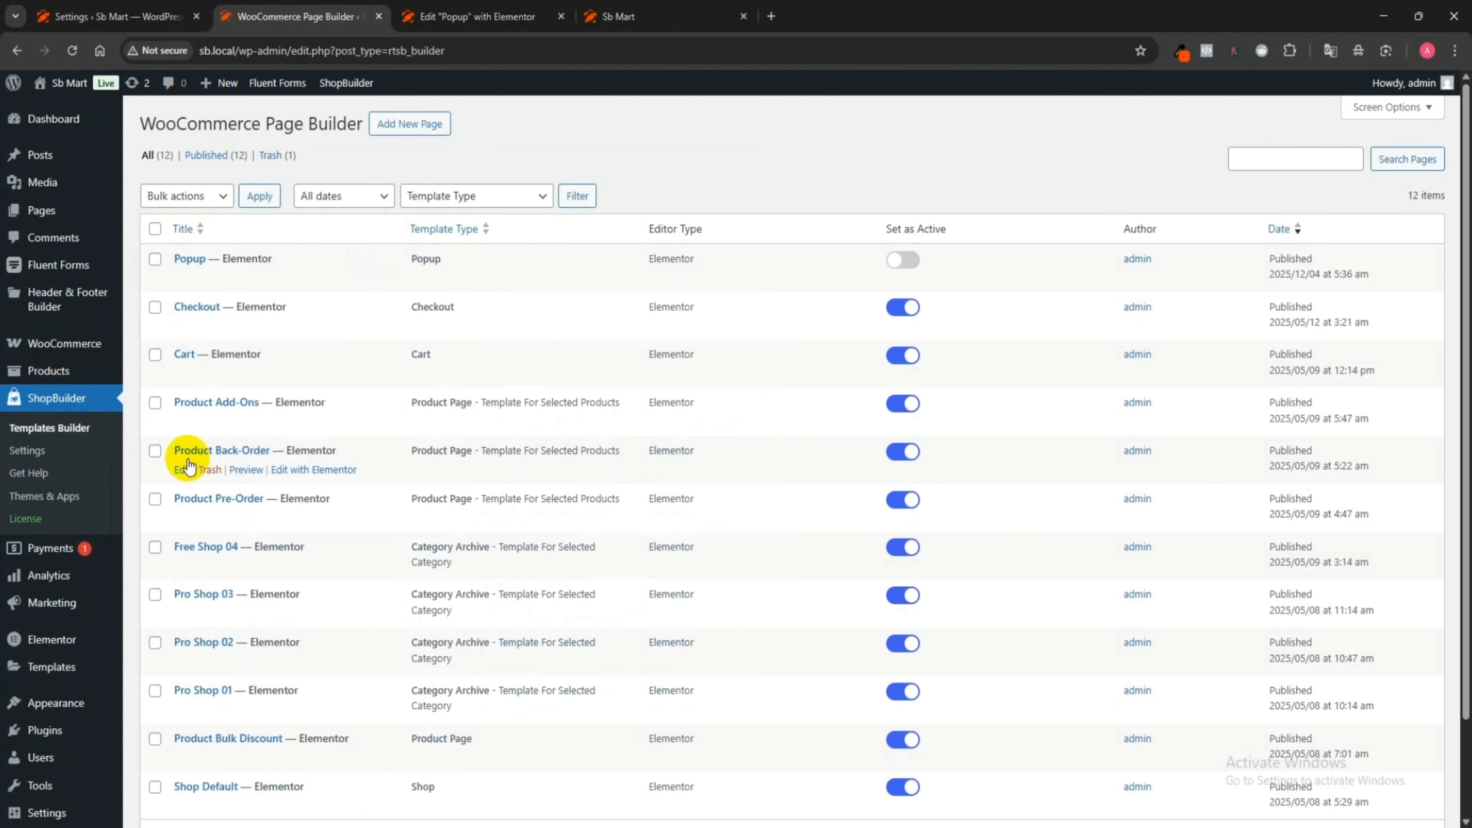
left_click(392, 124)
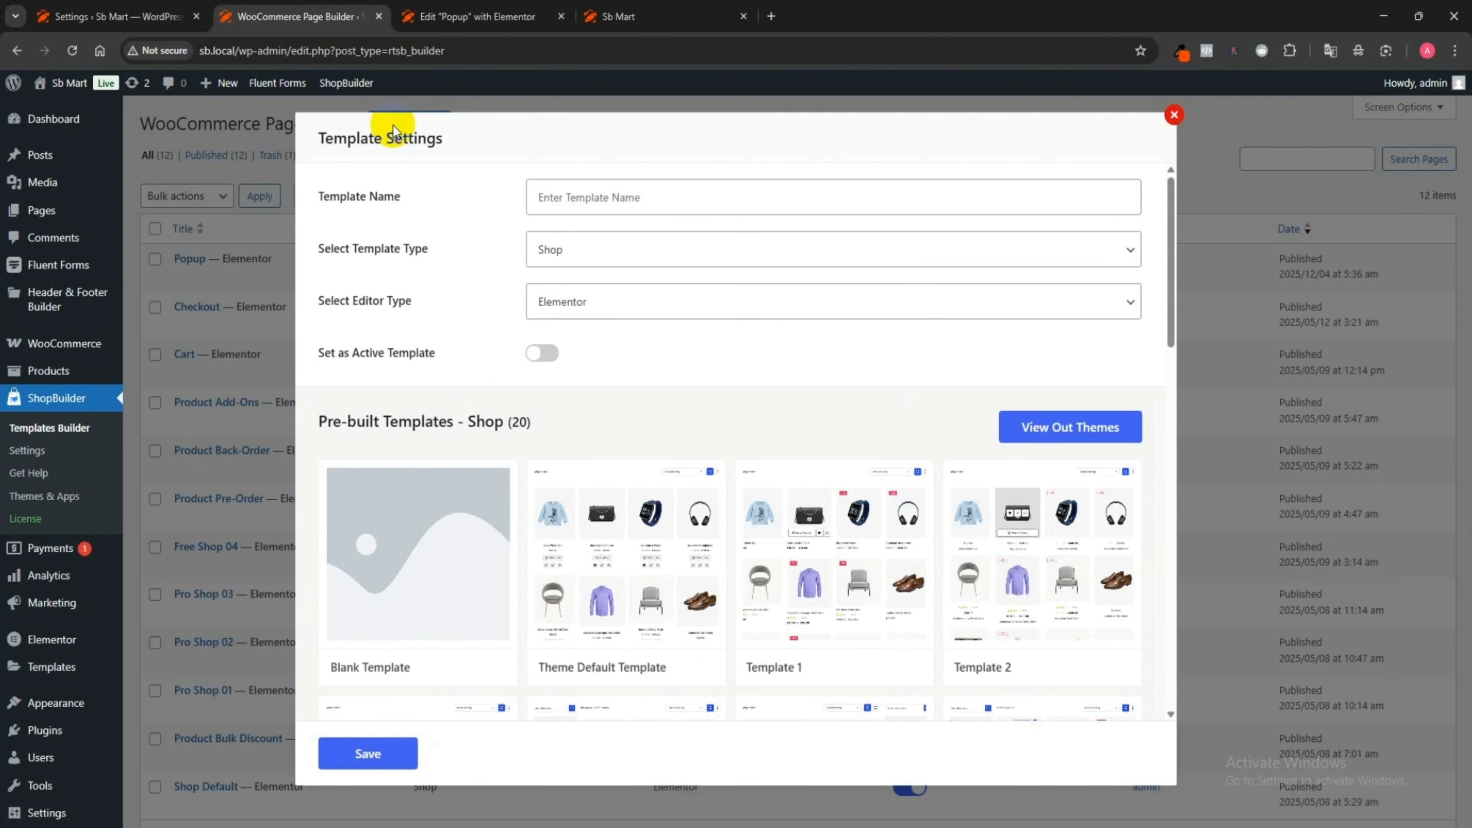
left_click(557, 189)
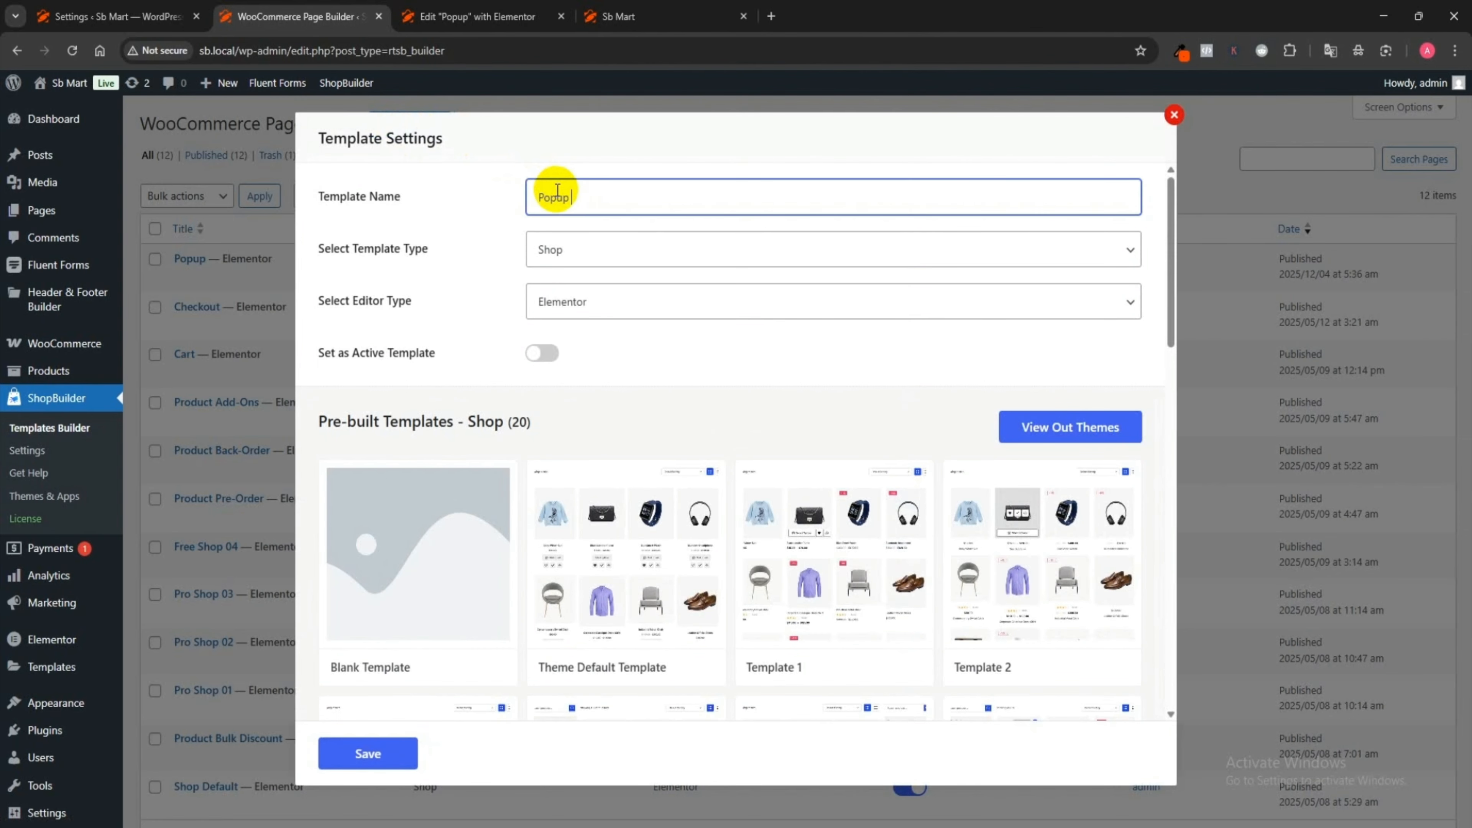
left_click(560, 248)
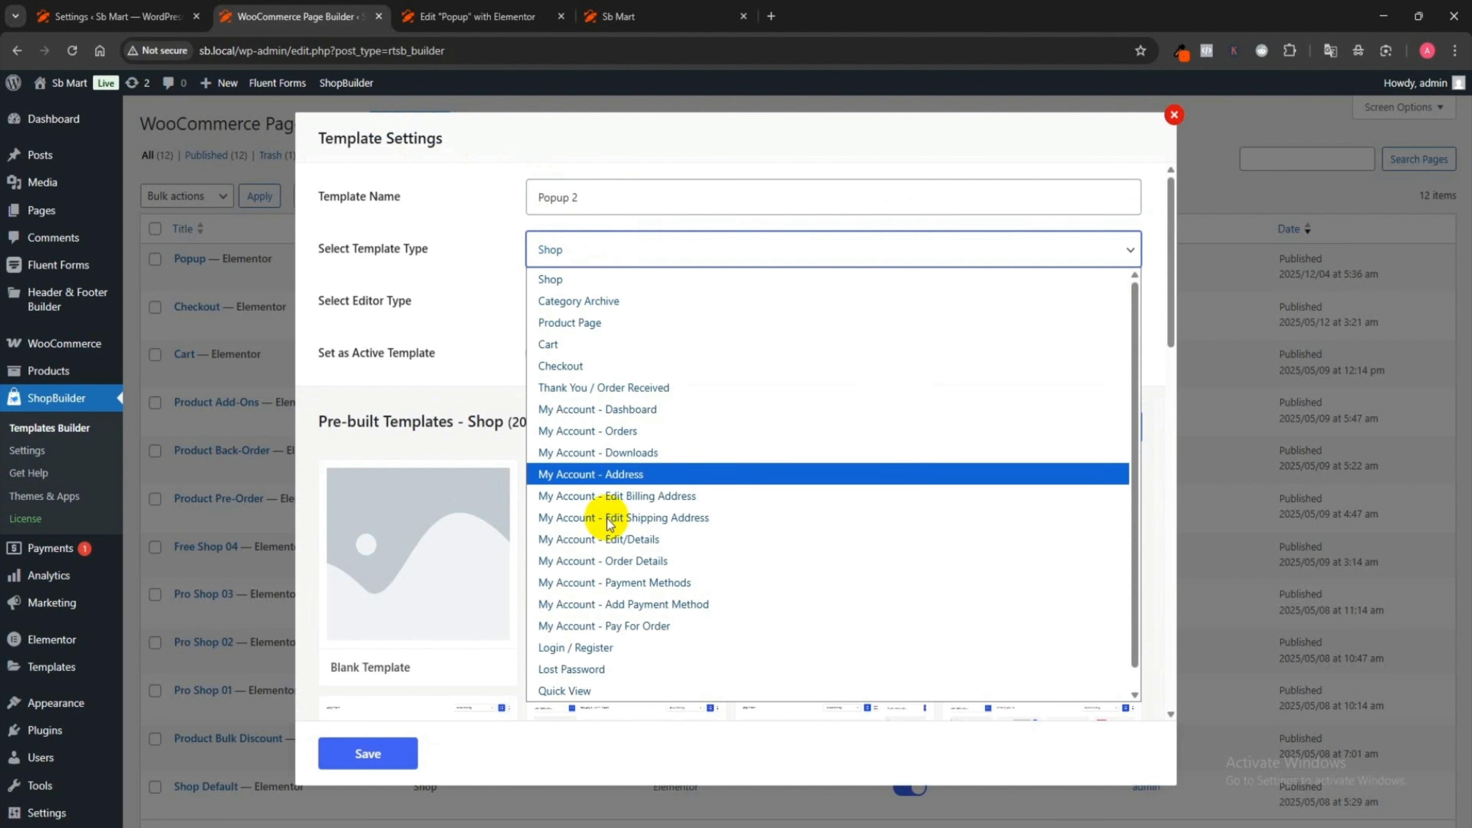
scroll(579, 670, "down", 1)
left_click(565, 691)
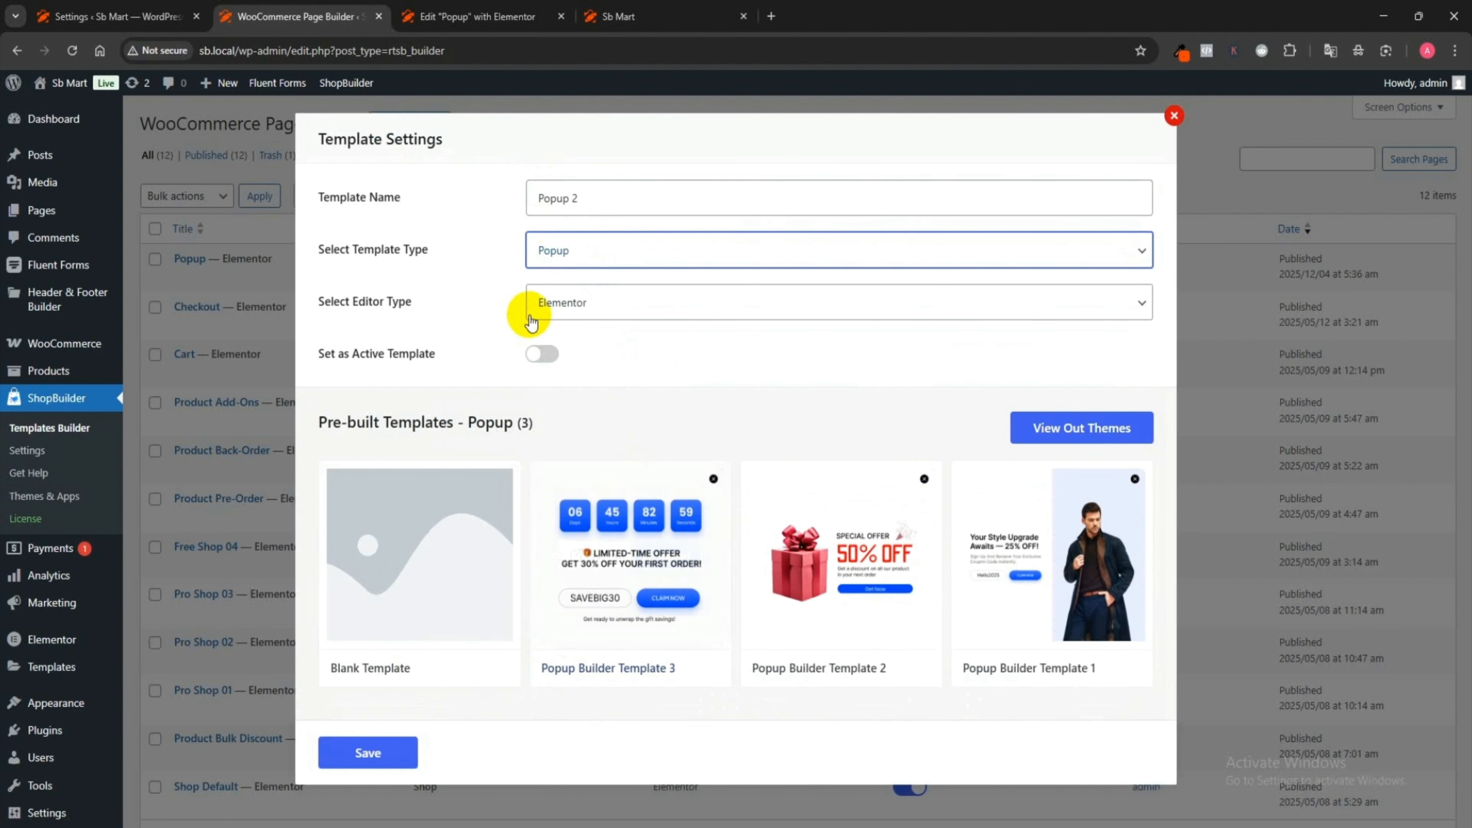
- Set Popup 2 as the active template, import Popup Builder Template 3 and open it in Elementor
left_click(541, 356)
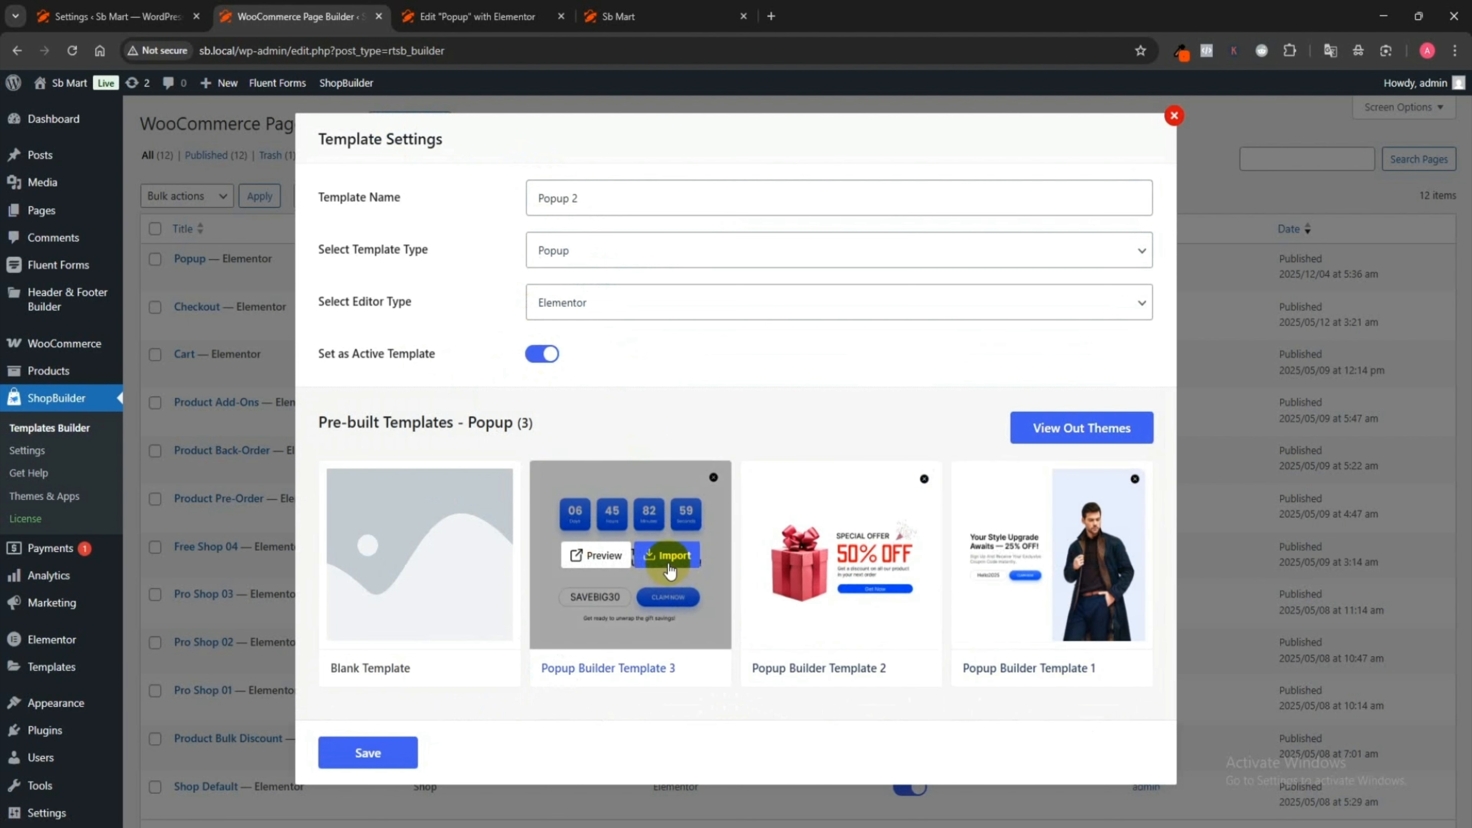
left_click(671, 554)
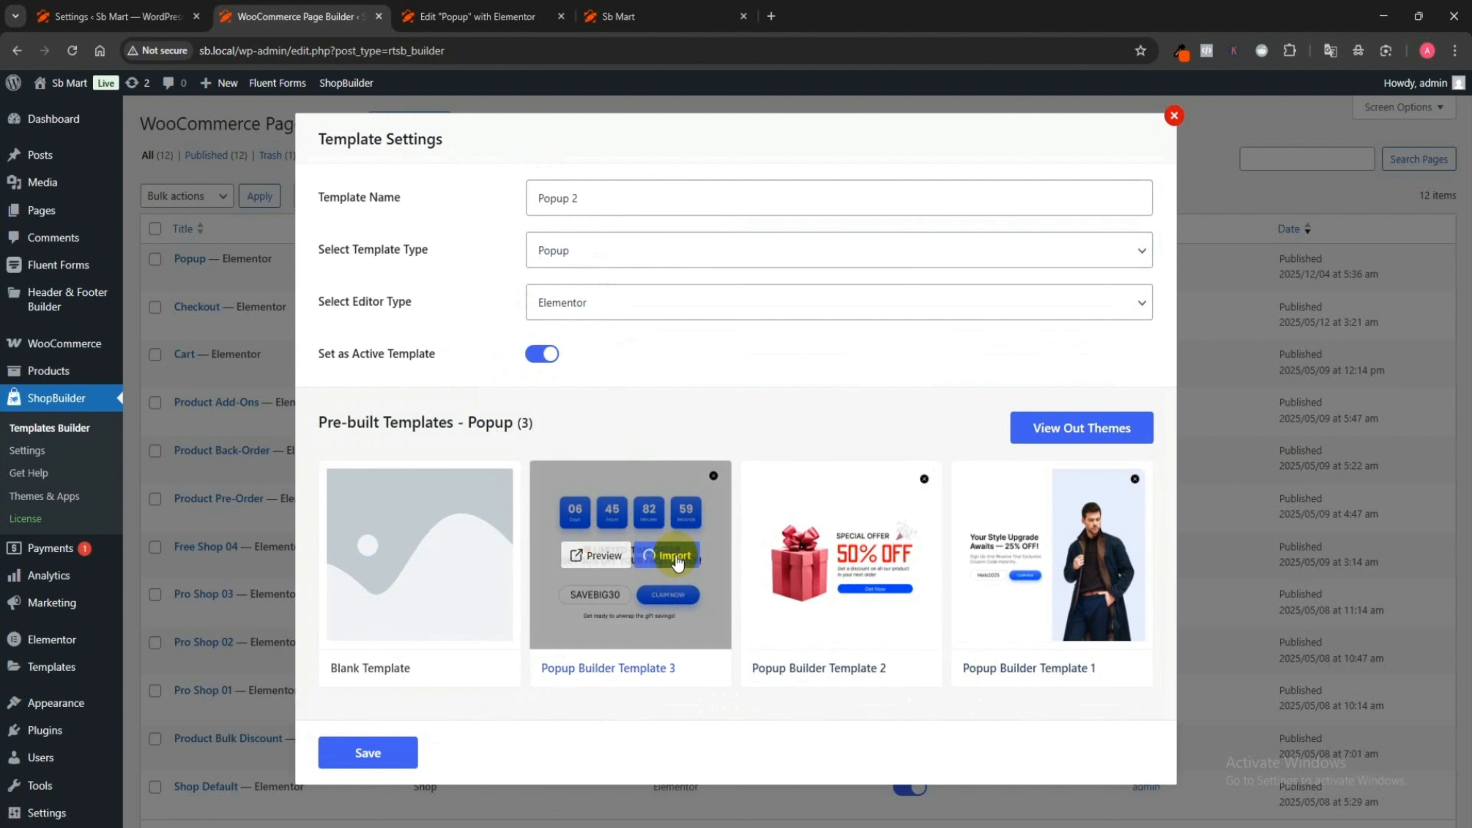
left_click(1104, 756)
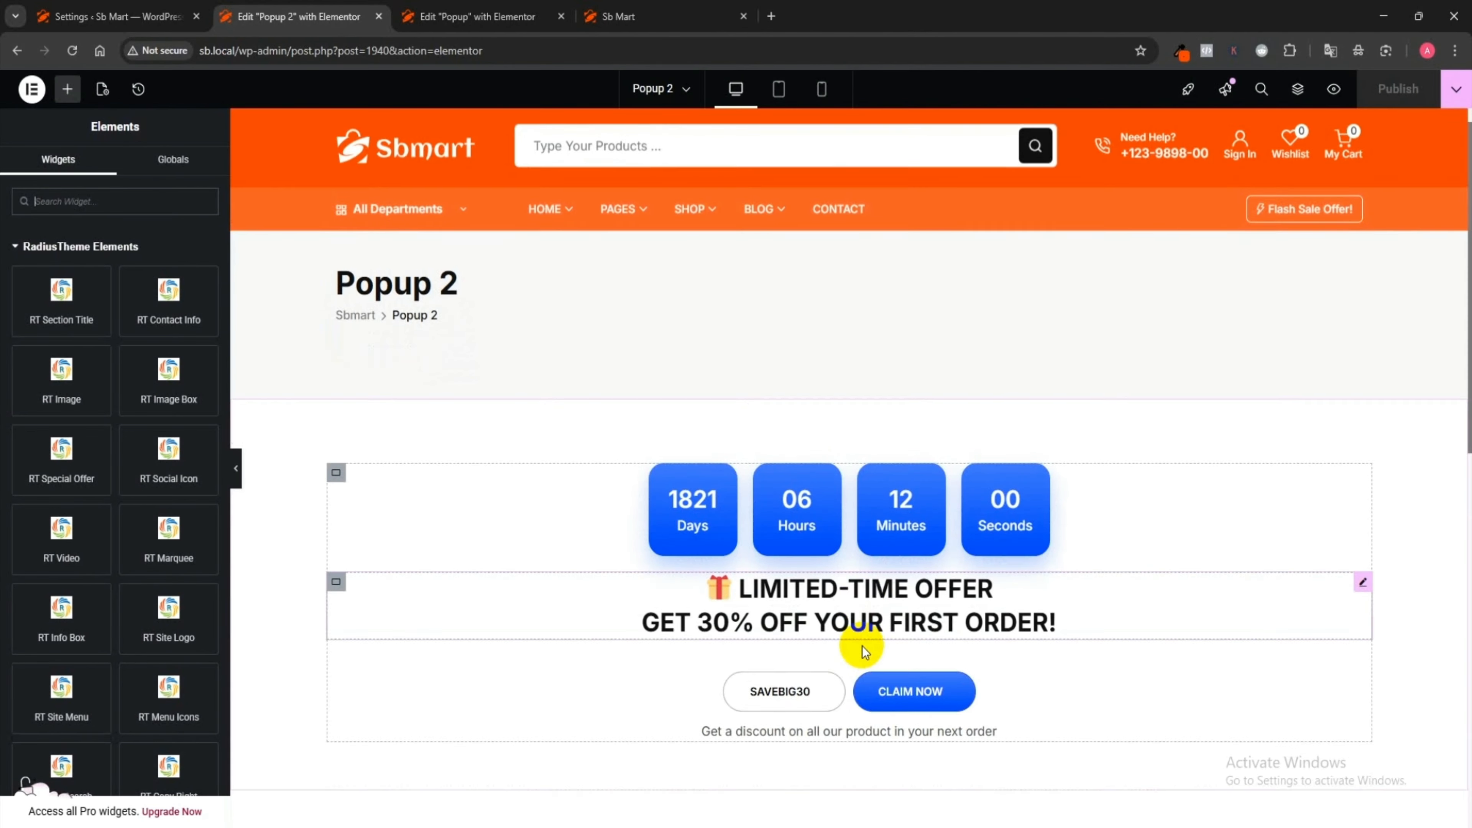
- Try the second predefined layout on the countdown and switch it to Layout 3
scroll(698, 305, "down", 5)
left_click(844, 244)
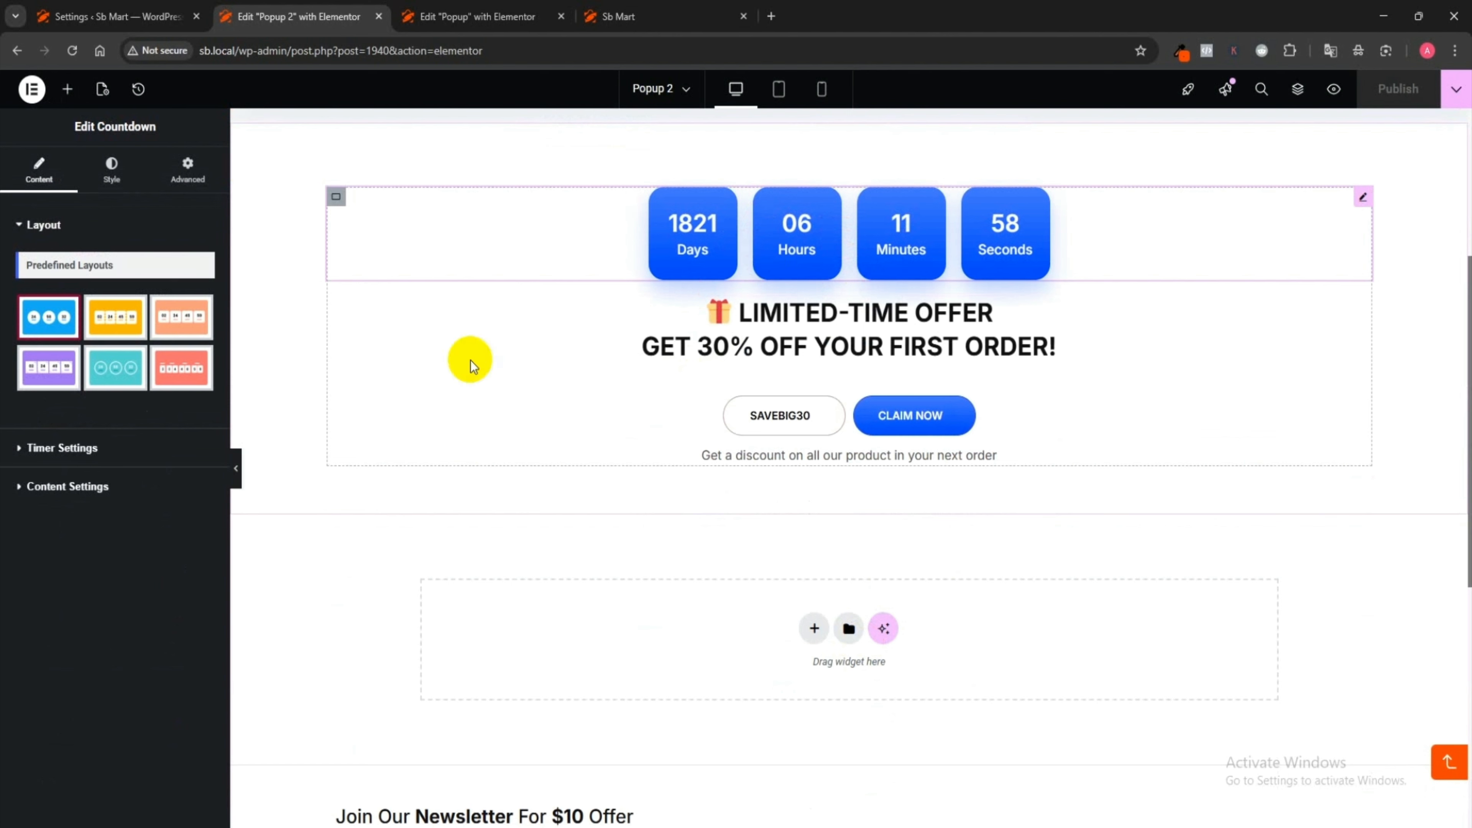
left_click(109, 314)
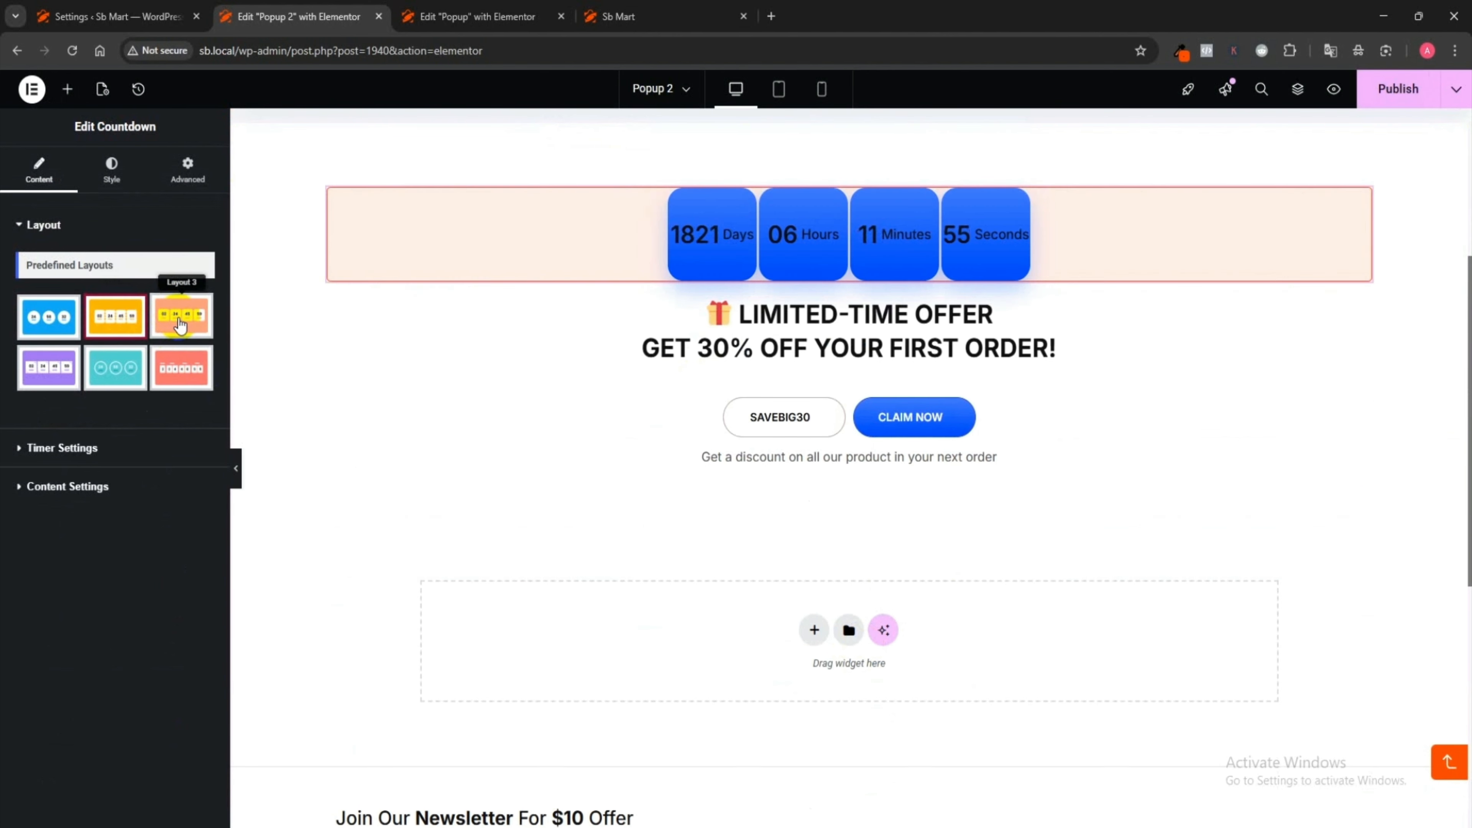
left_click(176, 316)
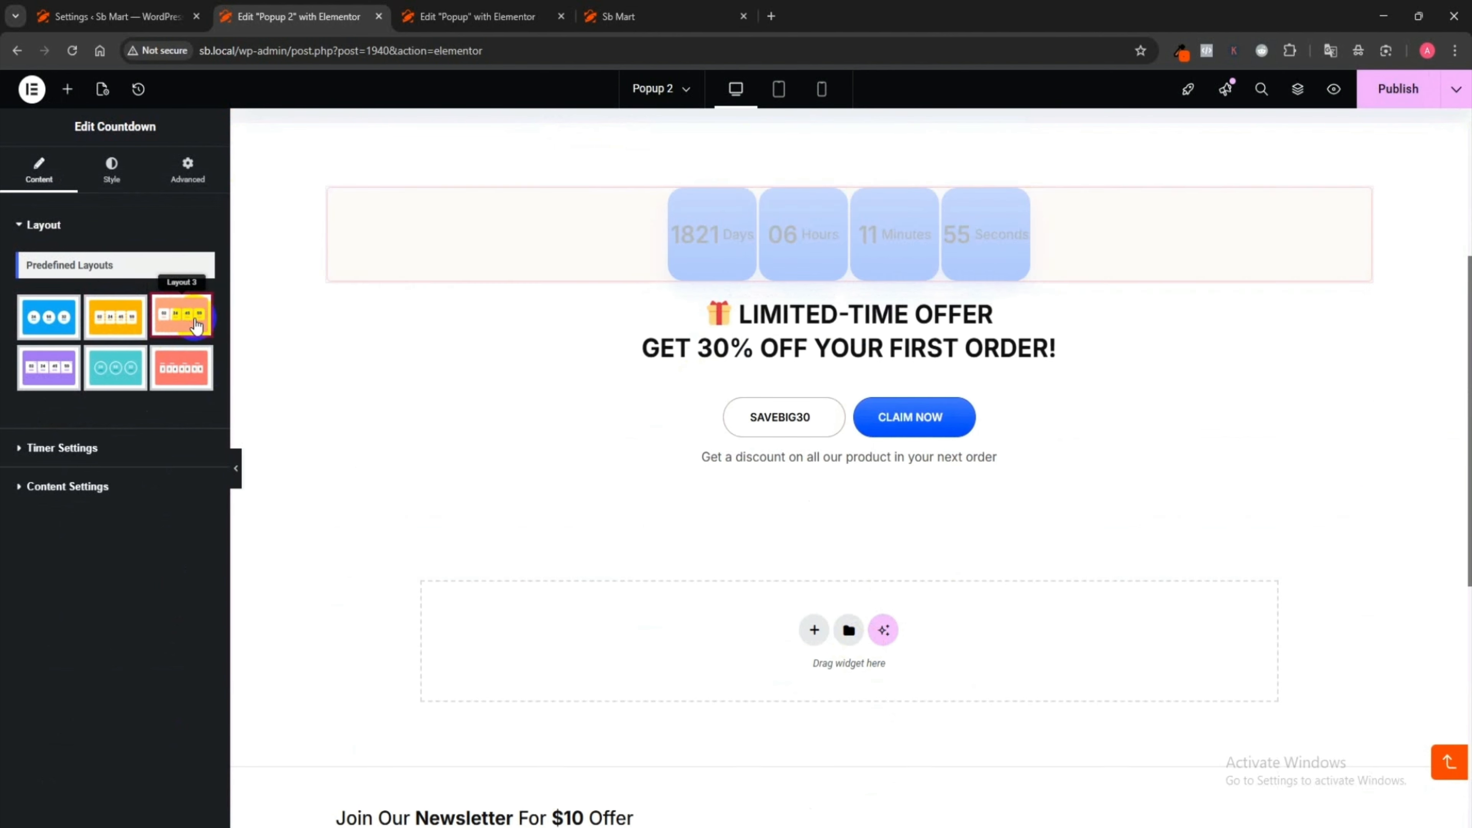
left_click(49, 449)
left_click(74, 333)
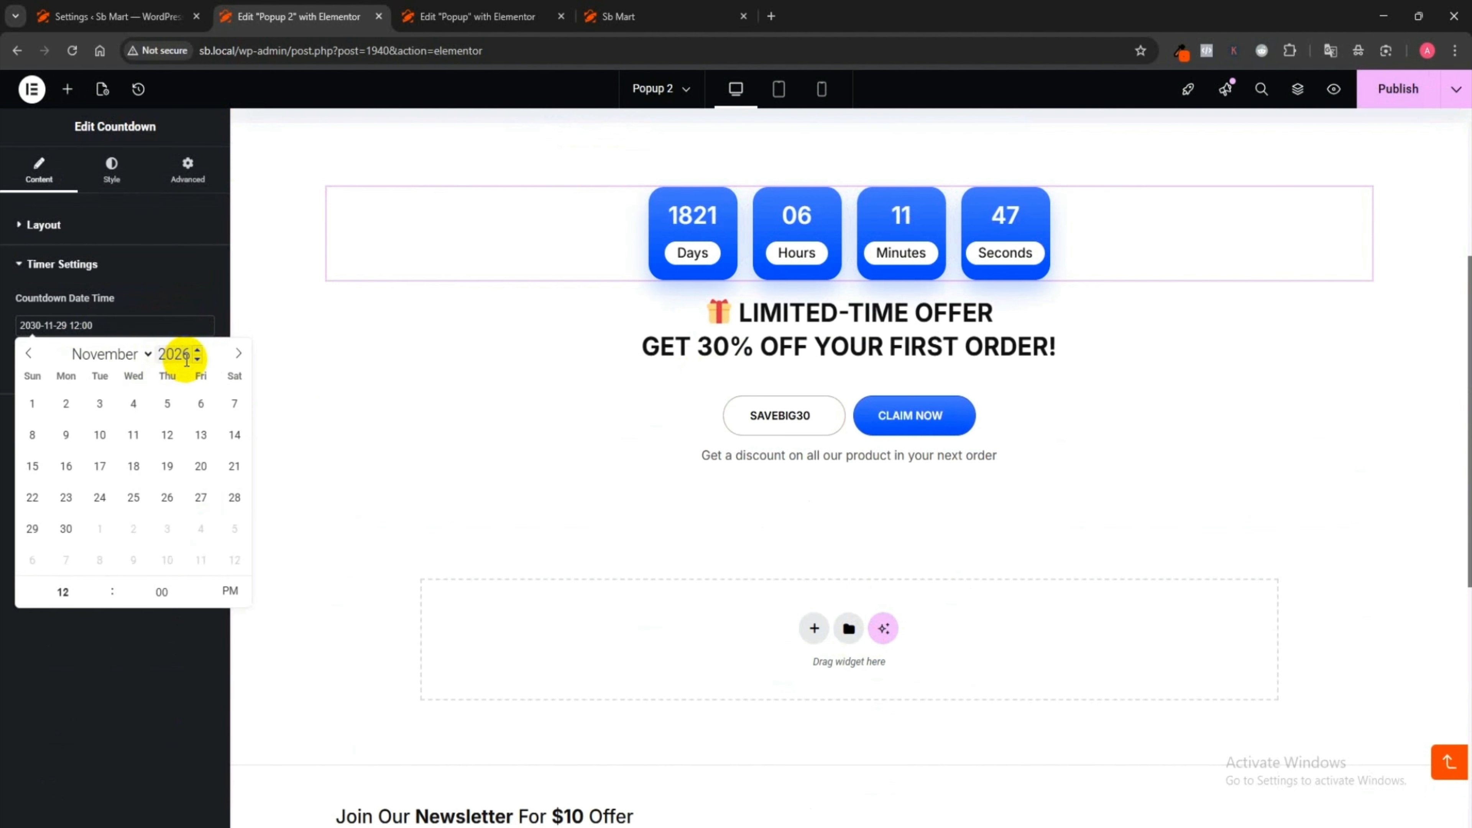
left_click(133, 435)
left_click(154, 632)
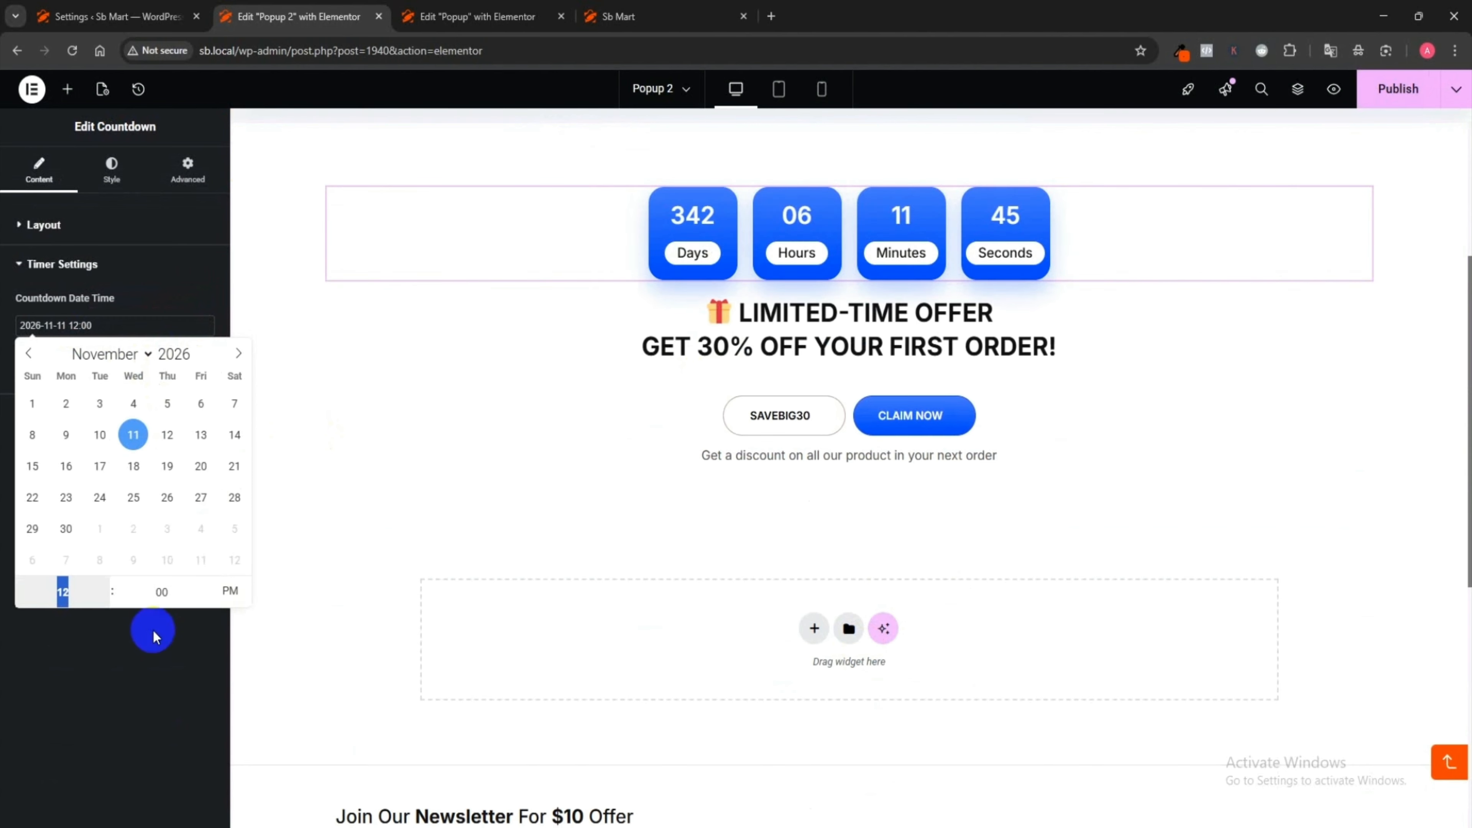
- Examine the content settings of the offer heading, the SAVEBIG30 button and the discount text below it
left_click(771, 325)
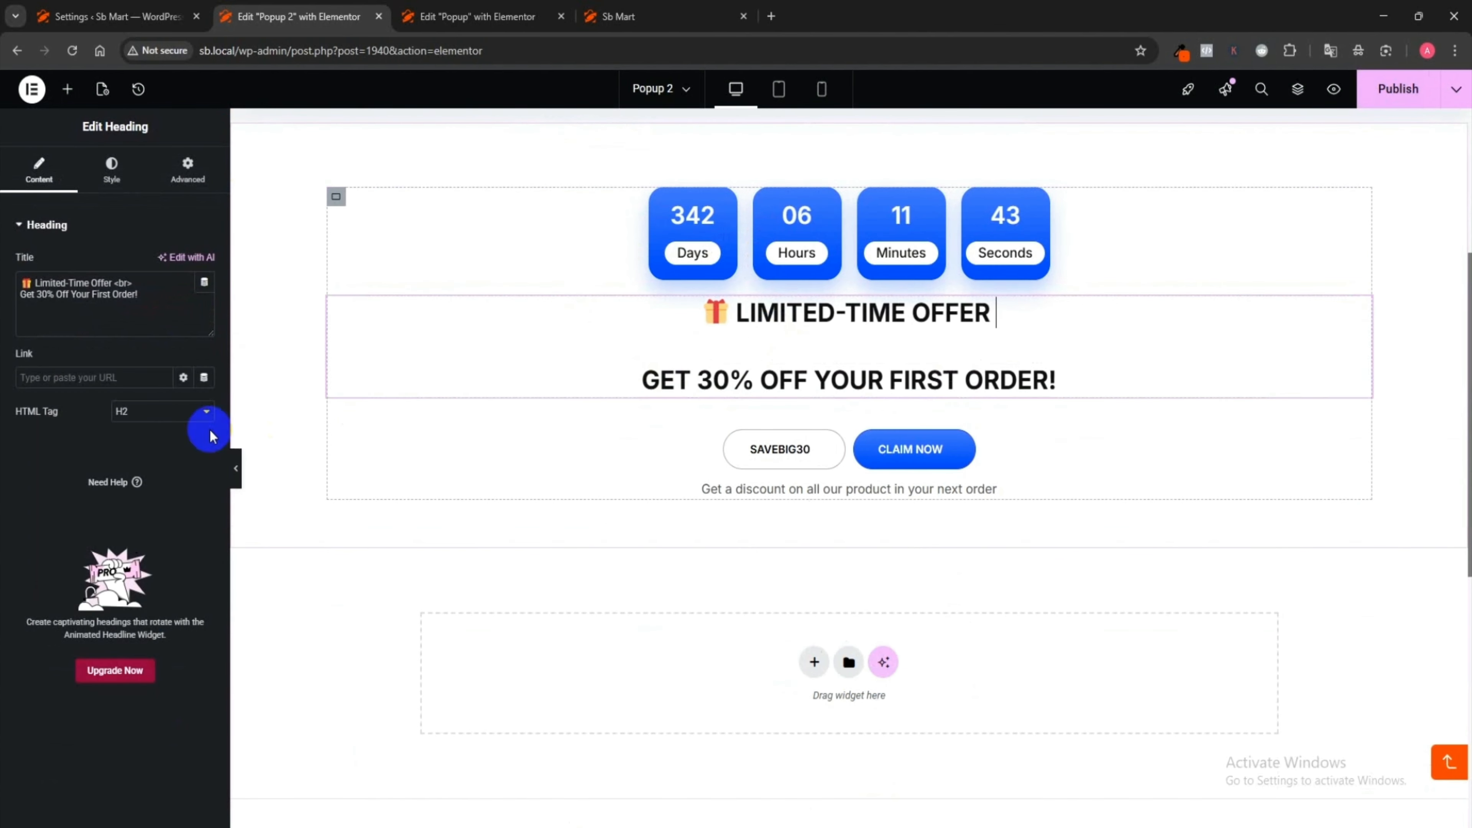
left_click(64, 278)
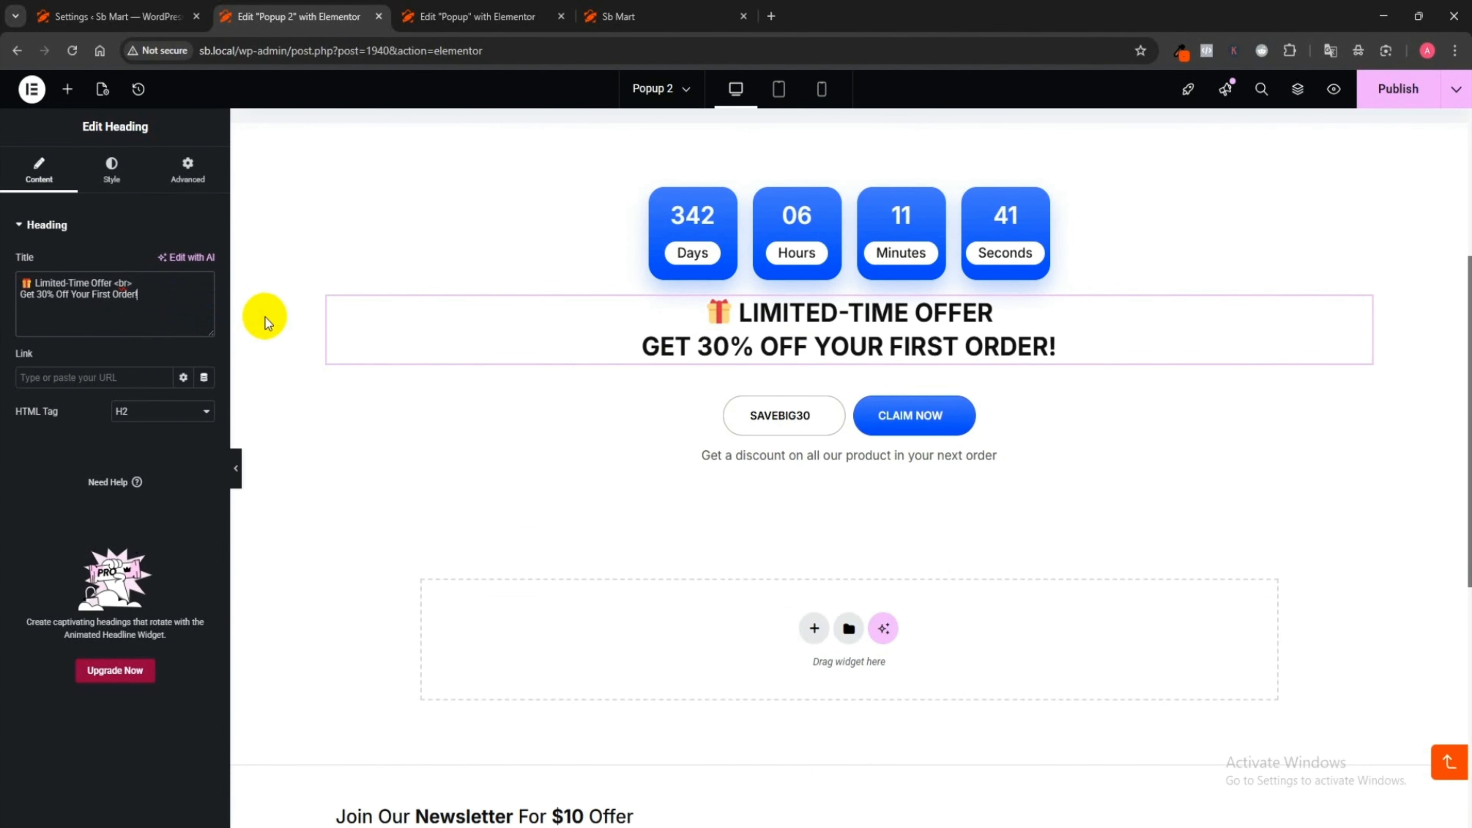
left_click(771, 415)
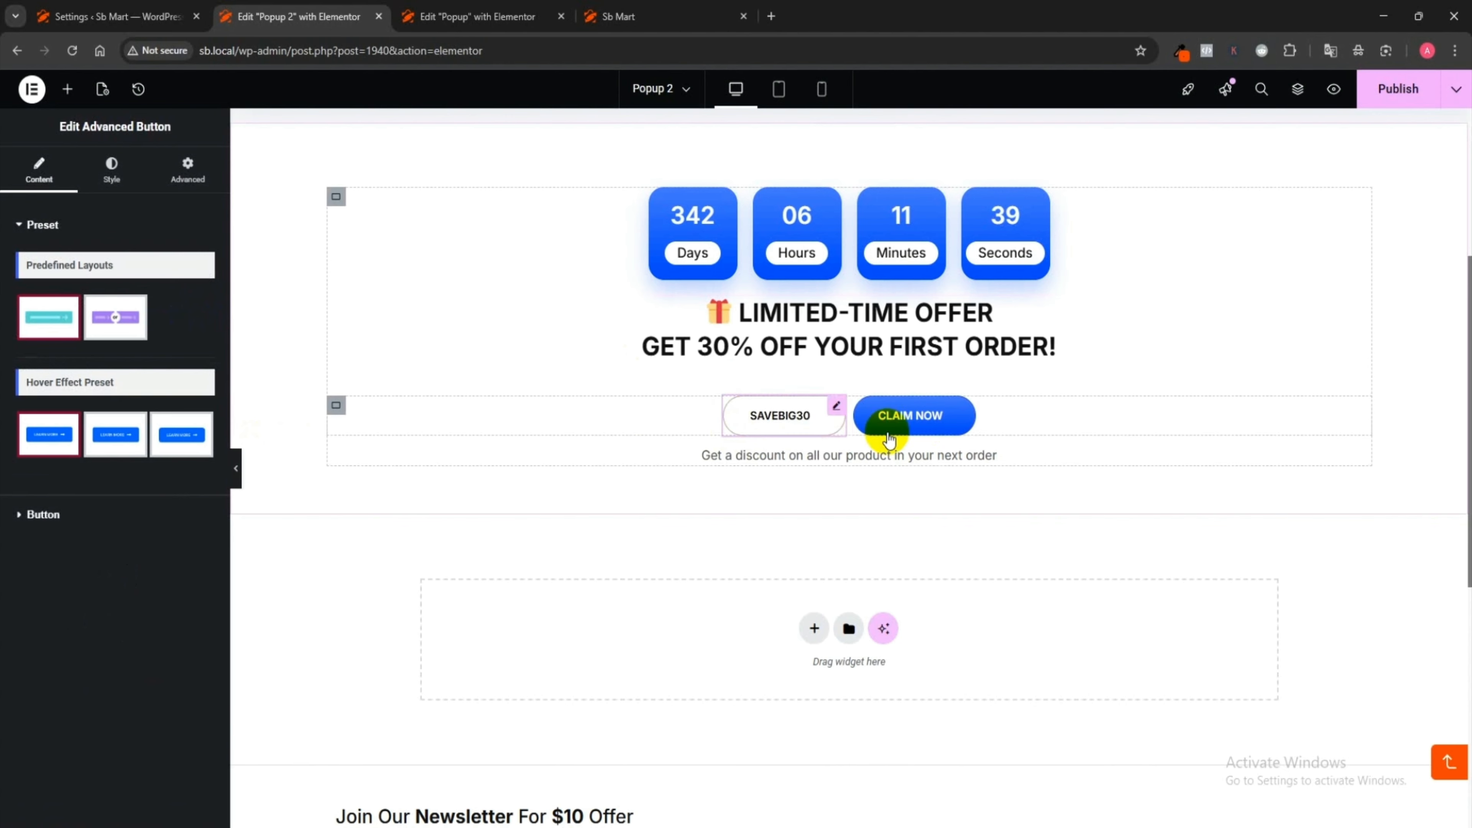
left_click(848, 454)
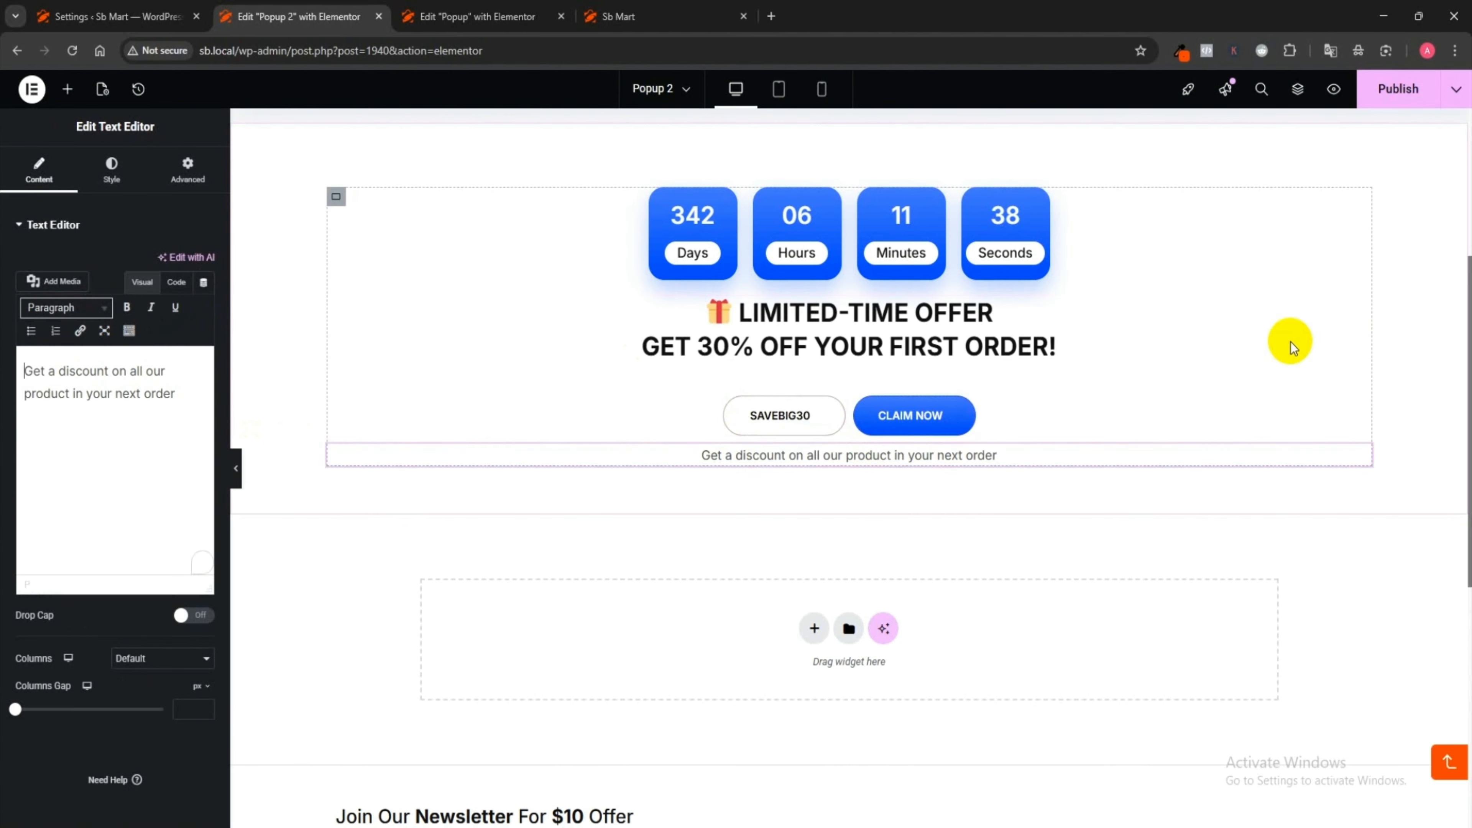
- Publish Popup 2, check the popup on the Sb Mart storefront and close it
left_click(1394, 88)
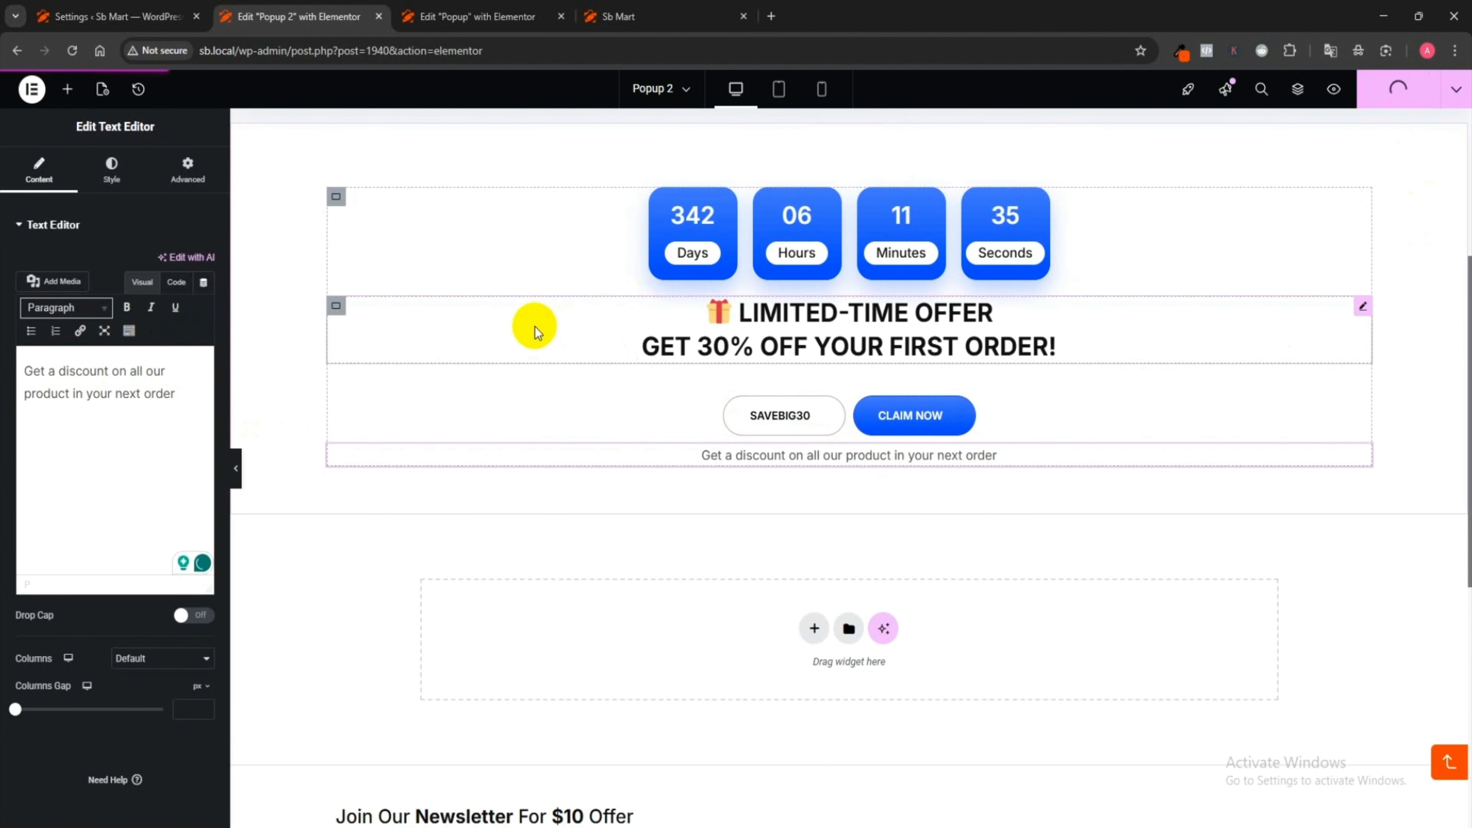
left_click(618, 16)
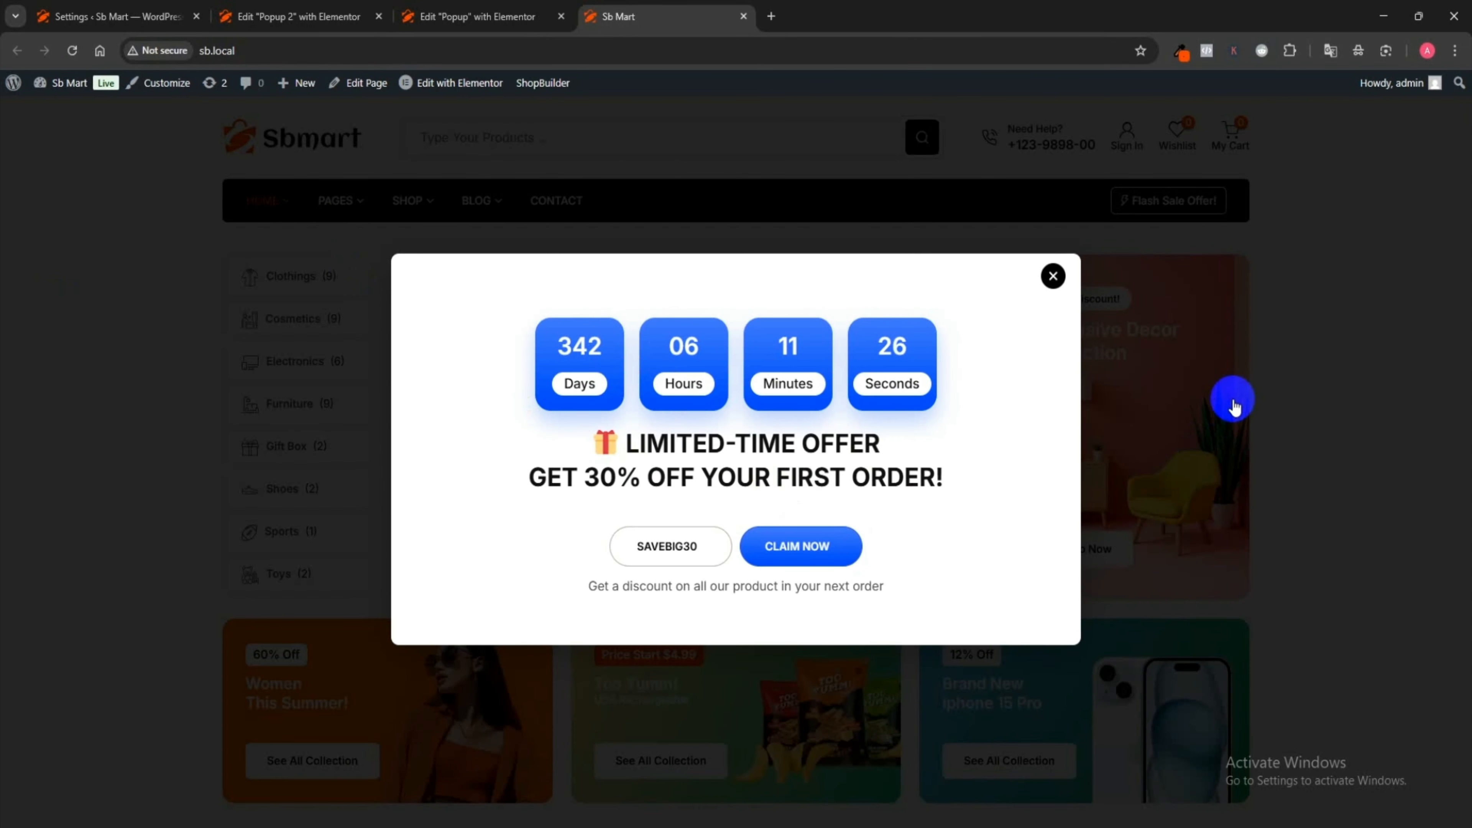
left_click(1053, 277)
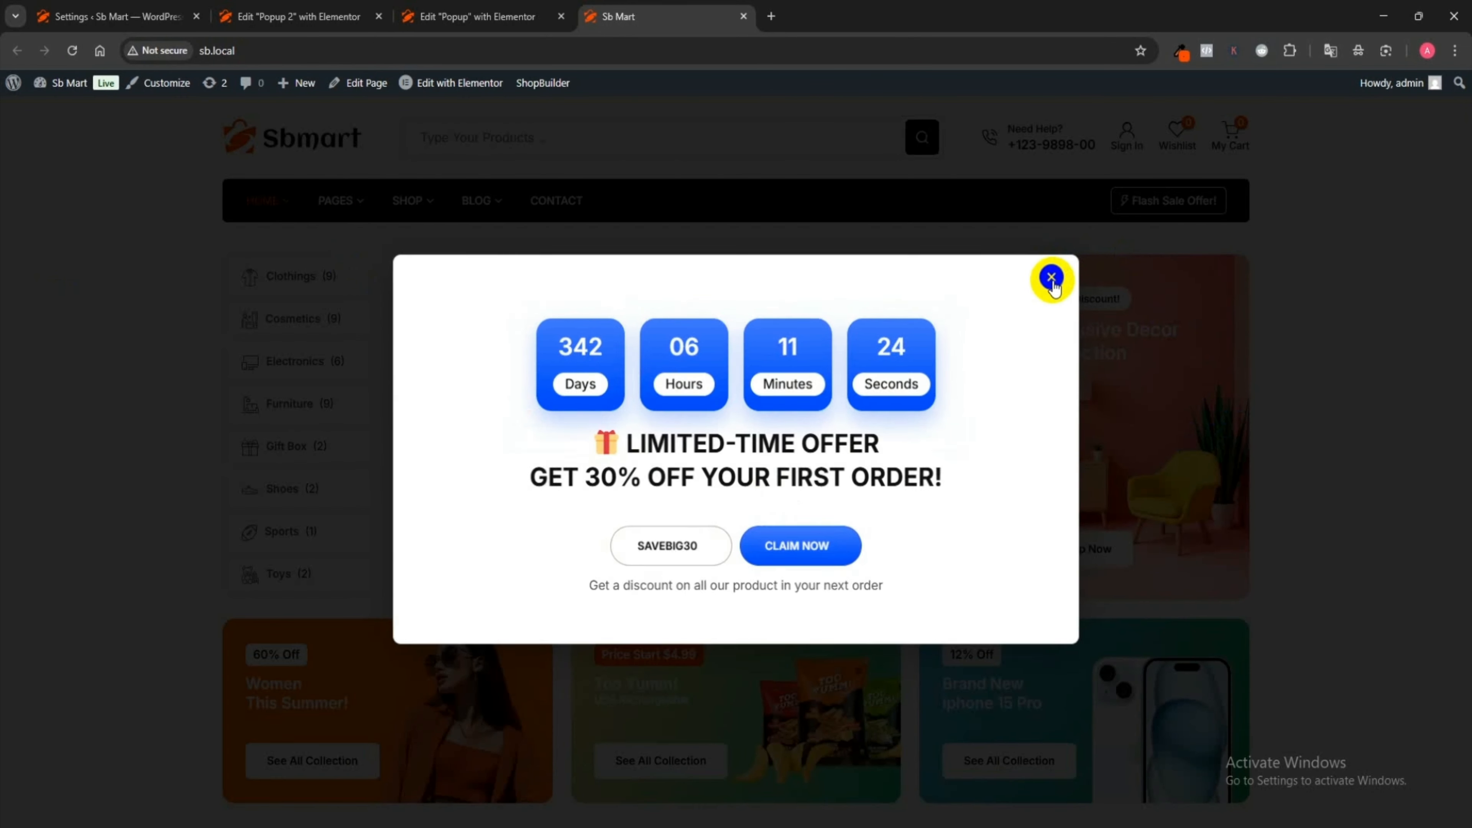